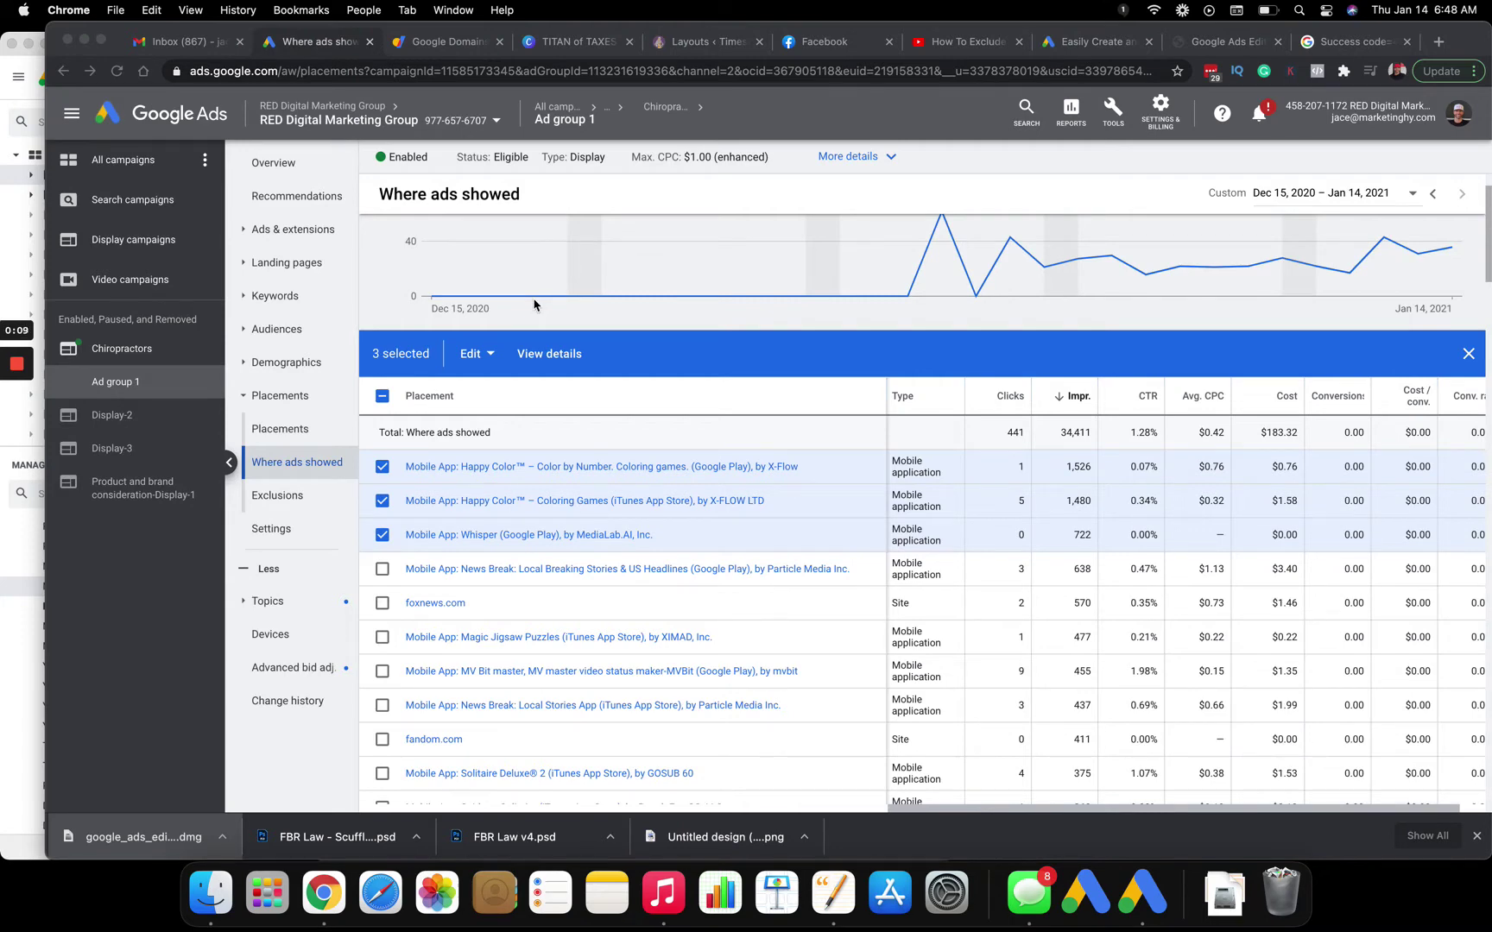
- Review the Display campaigns' Where ads showed placements, checking clicks, impressions, cost and conversion rate
left_click(133, 242)
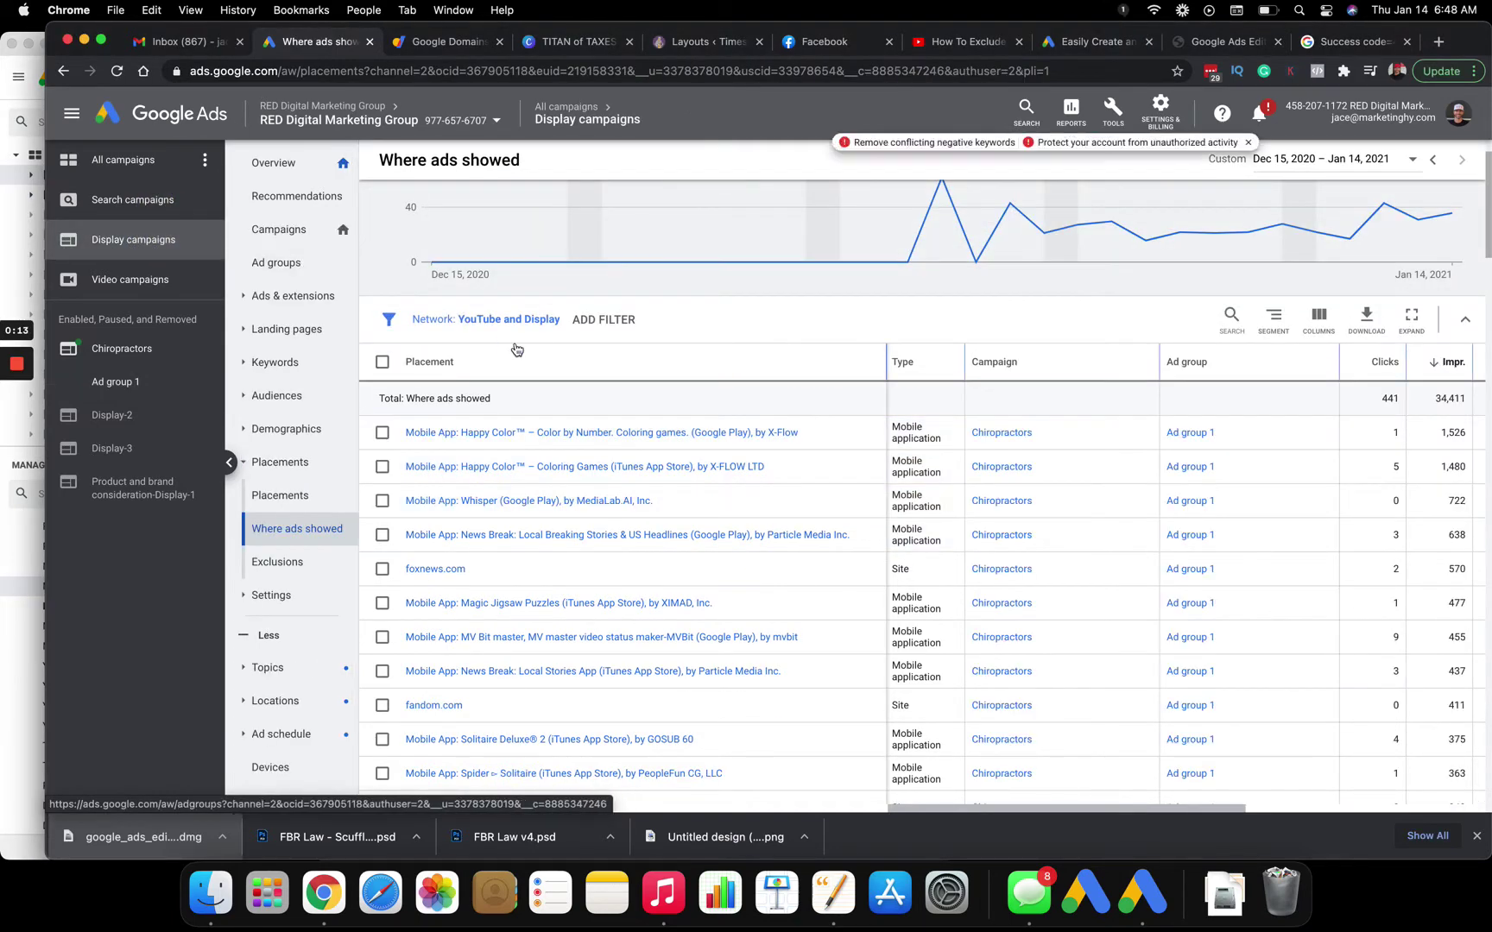
scroll(871, 498, "up", 1)
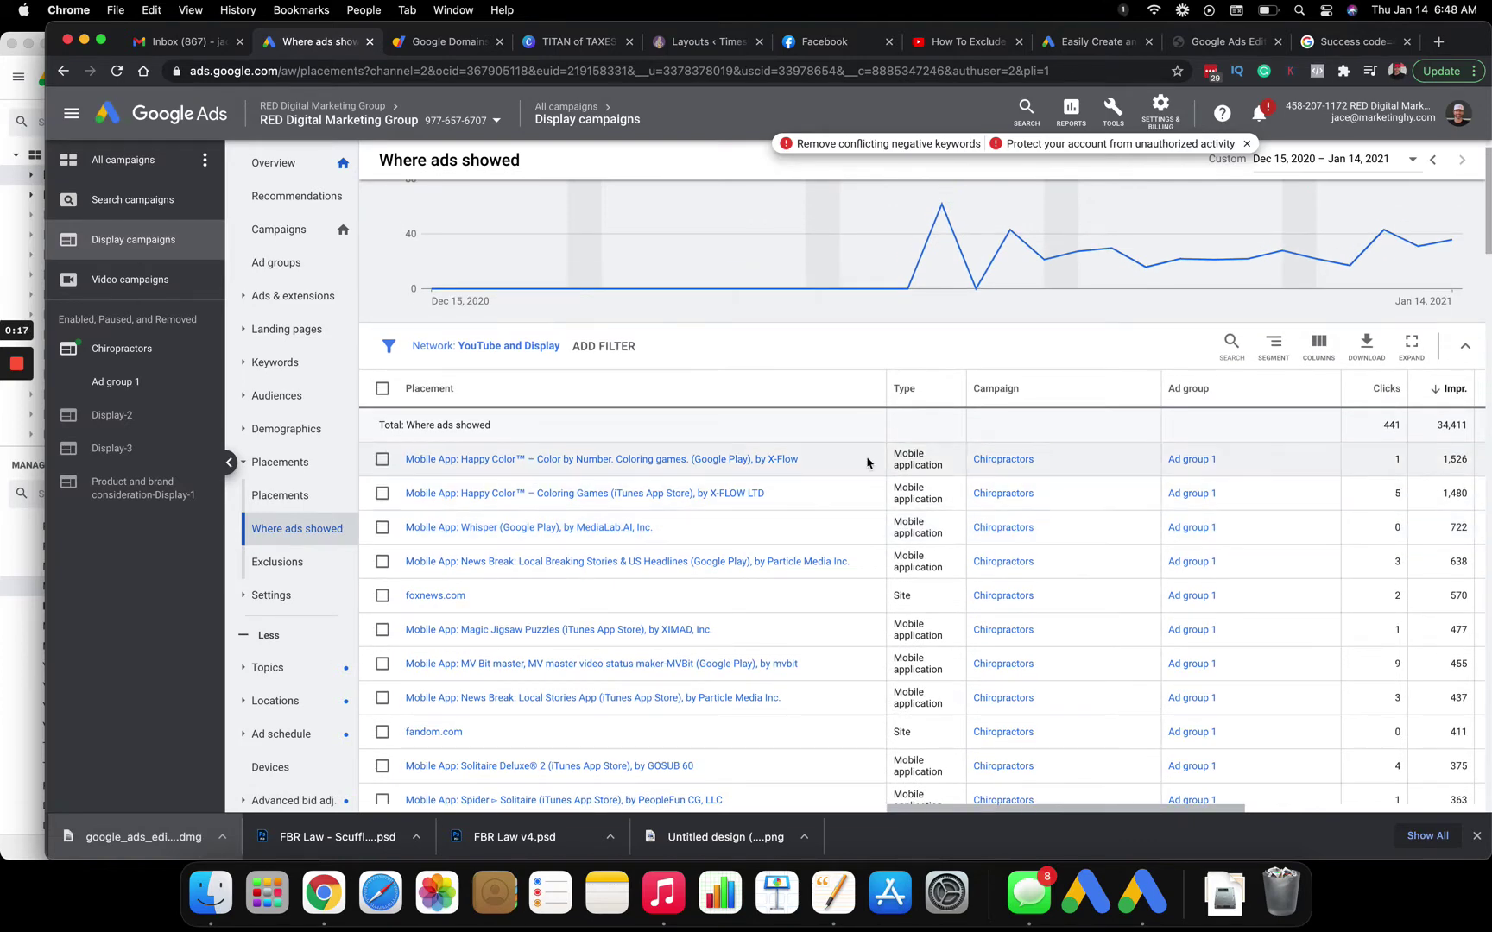
scroll(950, 460, "right", 5)
scroll(950, 460, "up", 1)
scroll(951, 460, "right", 2)
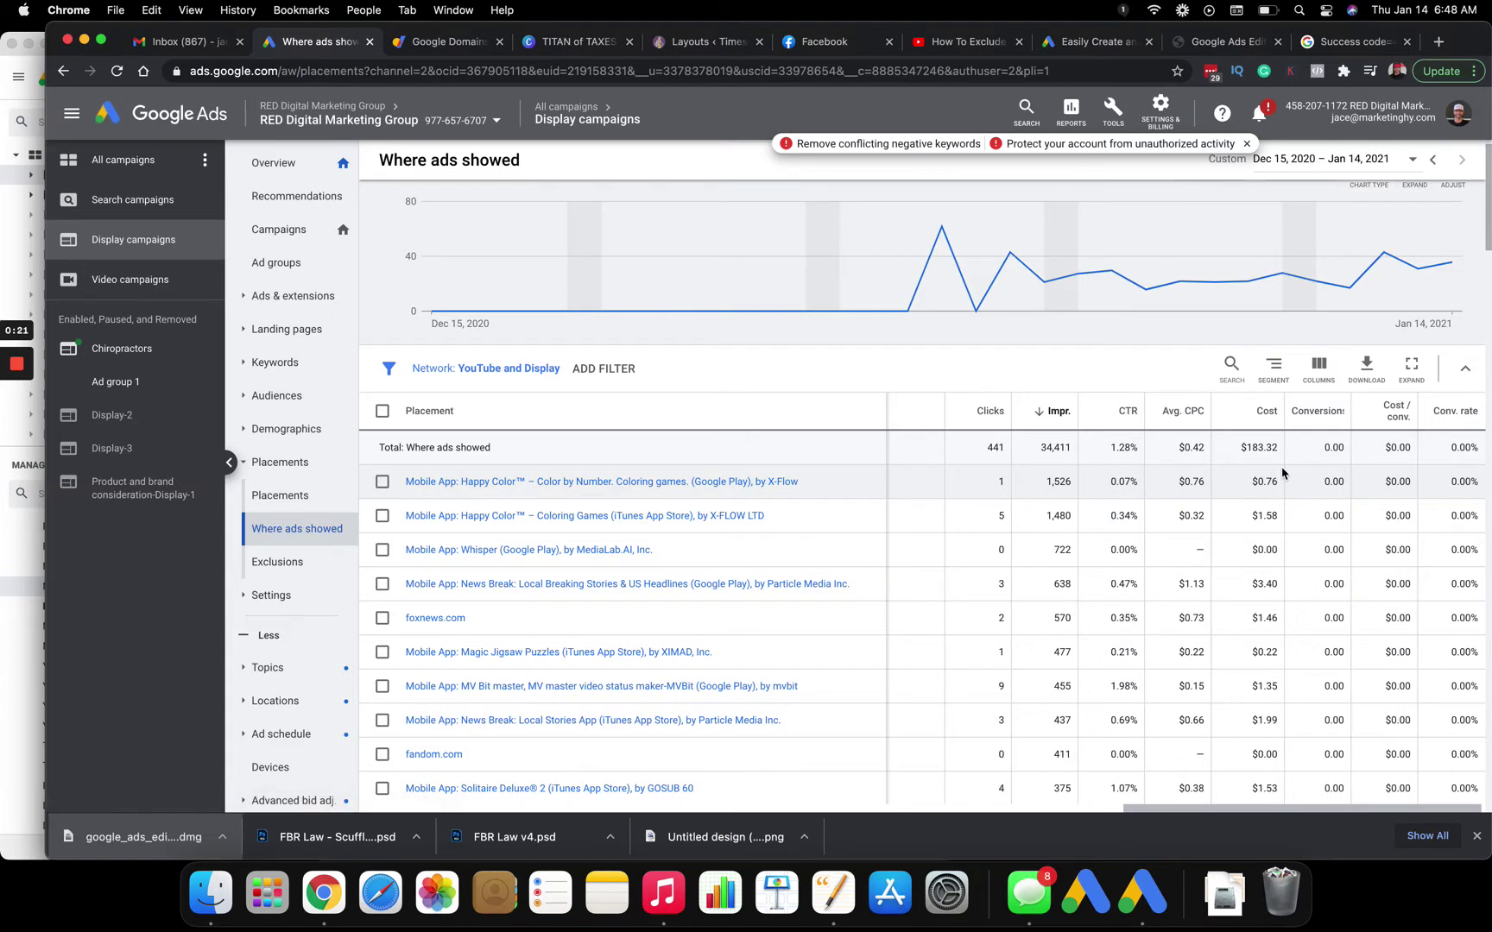
scroll(1282, 473, "up", 1)
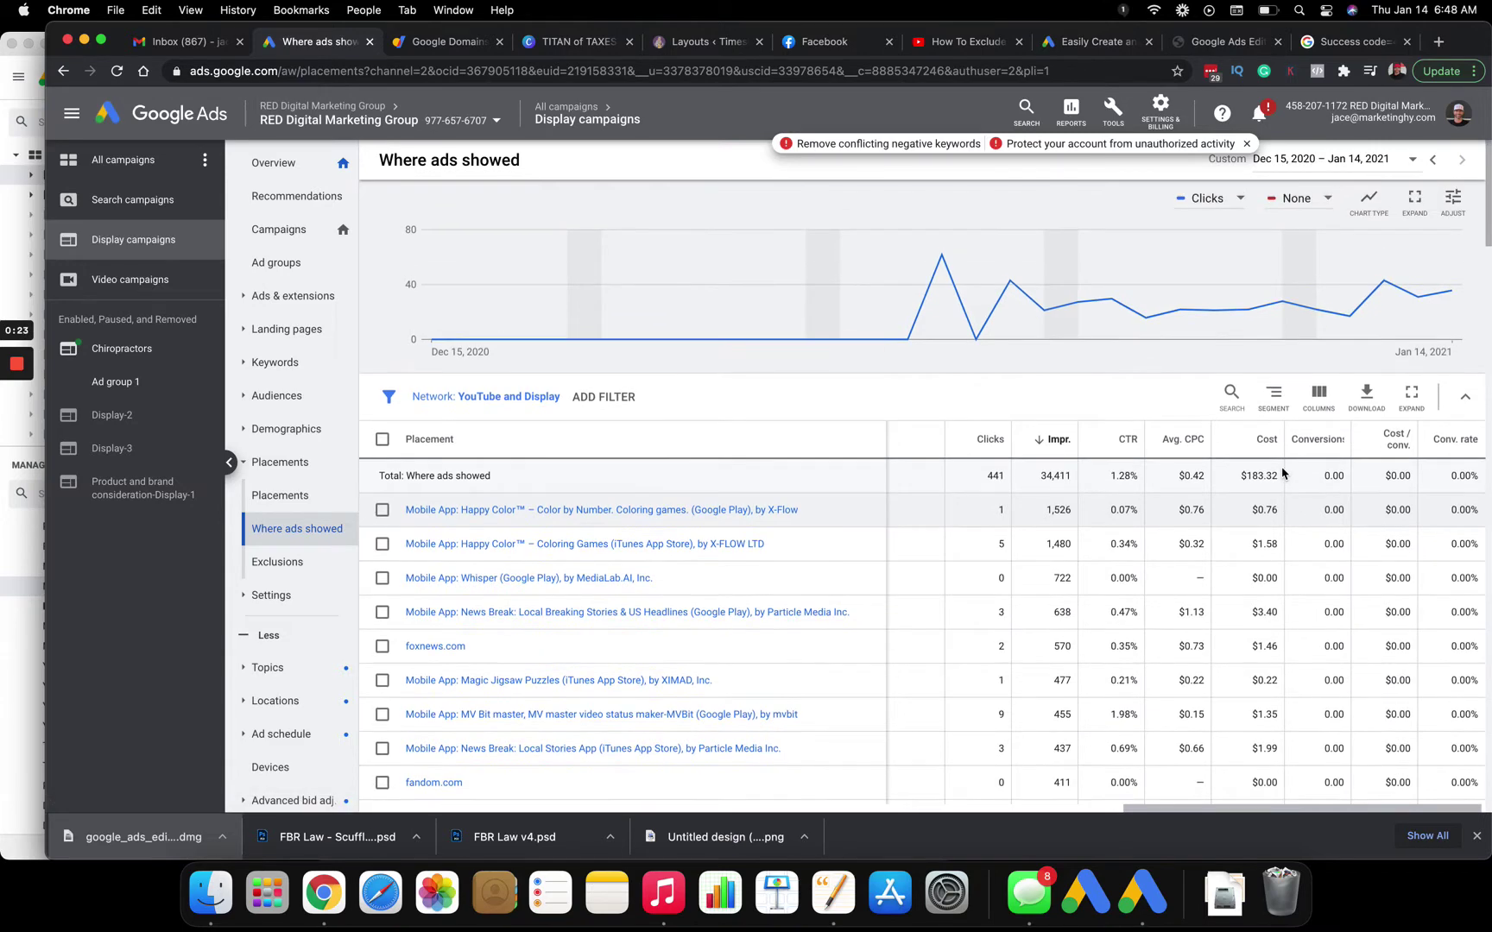
scroll(1282, 473, "down", 1)
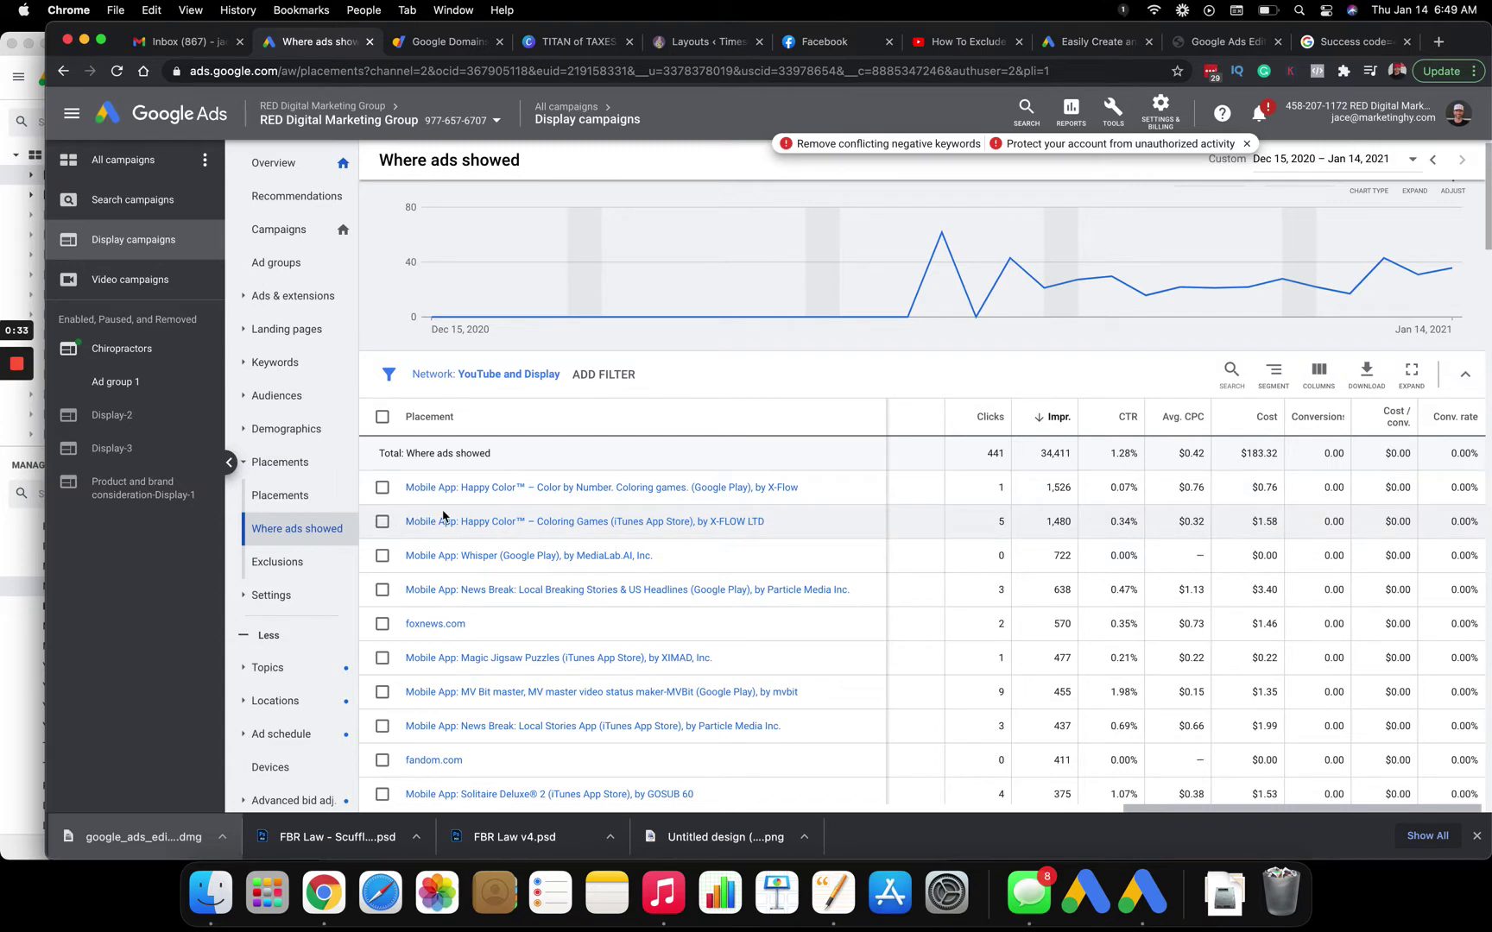
left_click(142, 204)
- Navigate to the Chiropractors display campaign's placement Exclusions page showing excluded mobile app categories
left_click(289, 229)
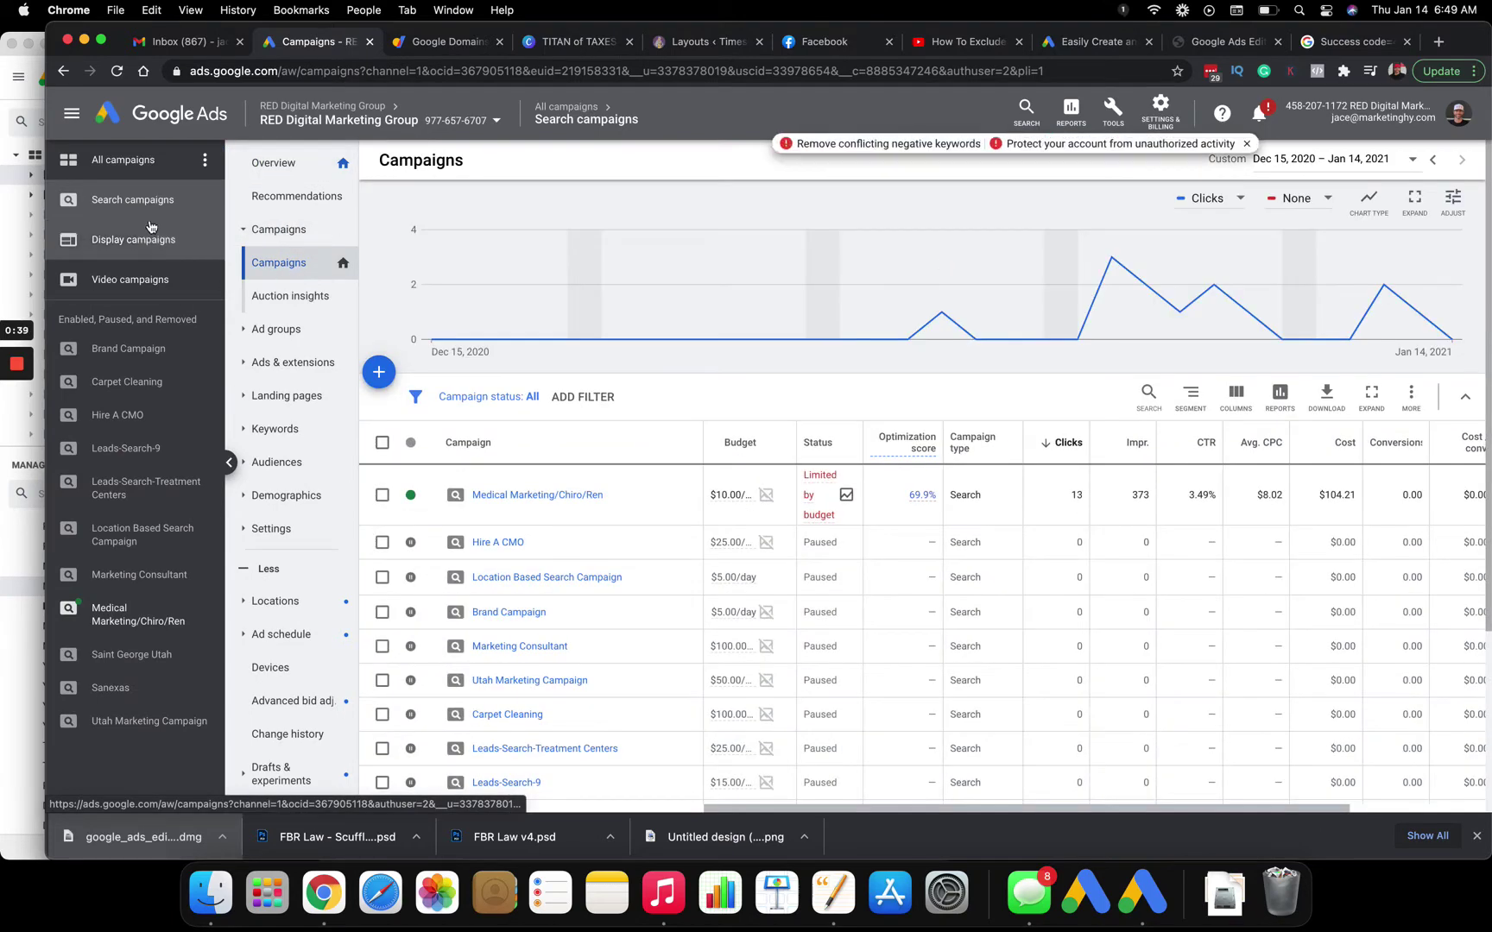
left_click(134, 239)
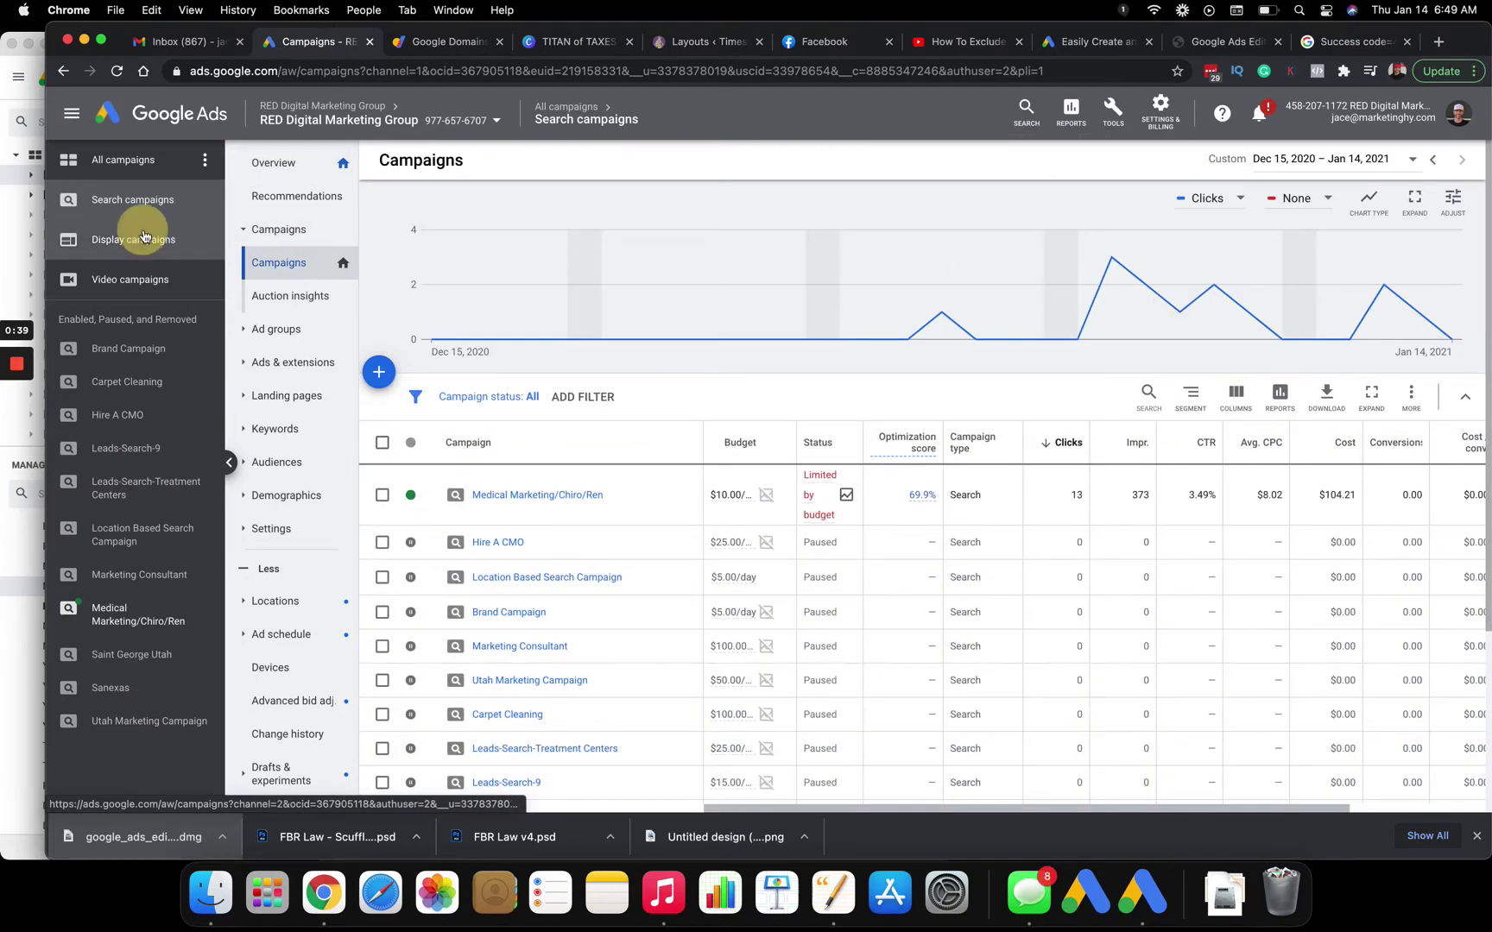
left_click(135, 346)
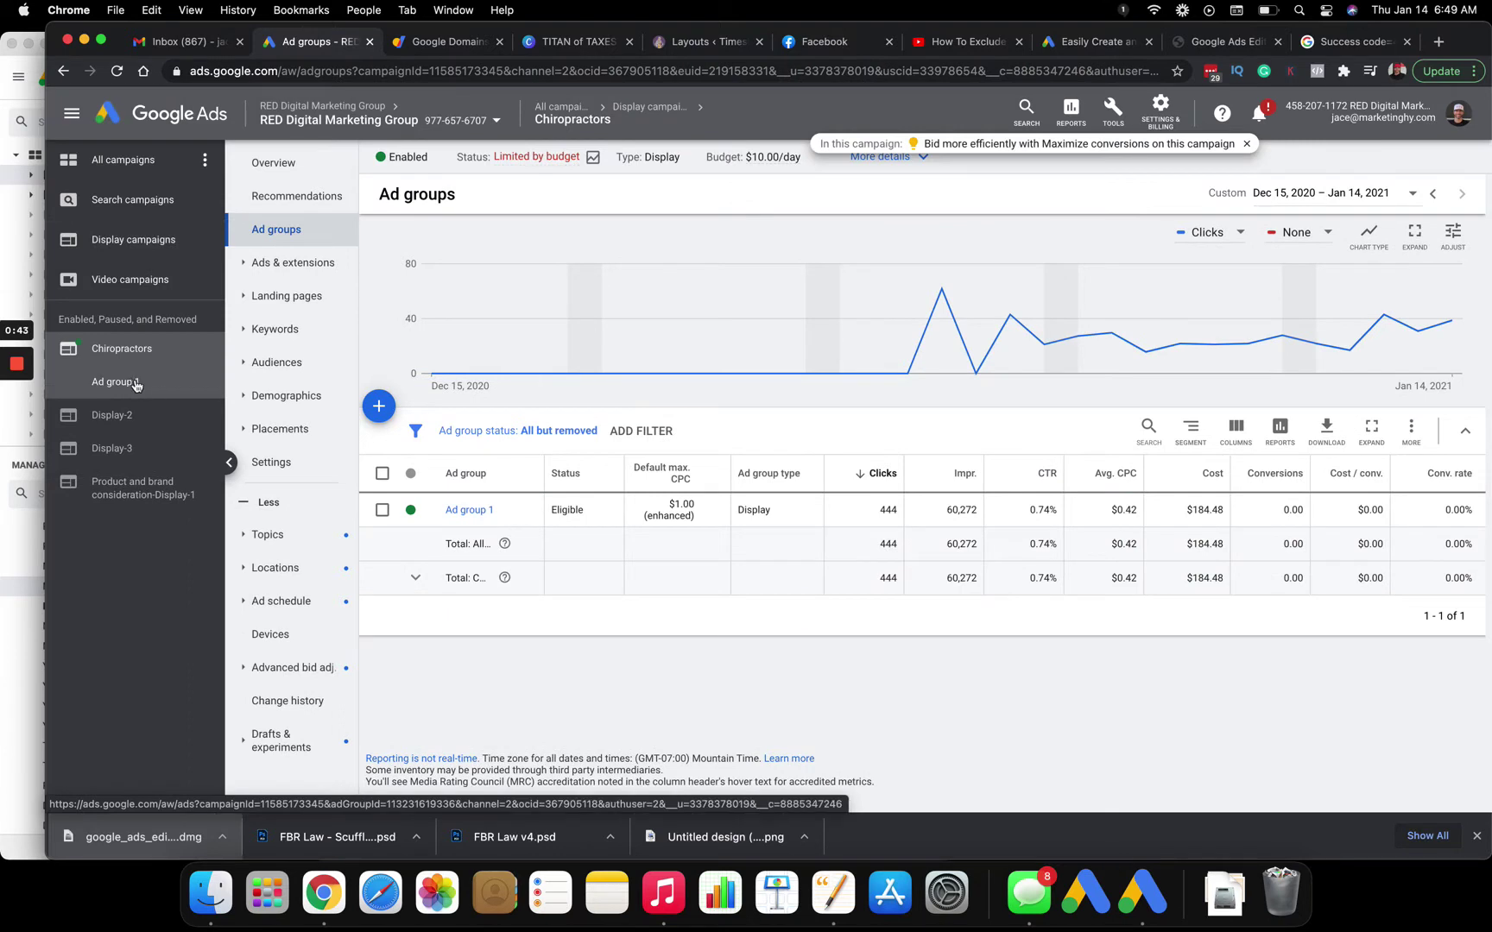
left_click(278, 428)
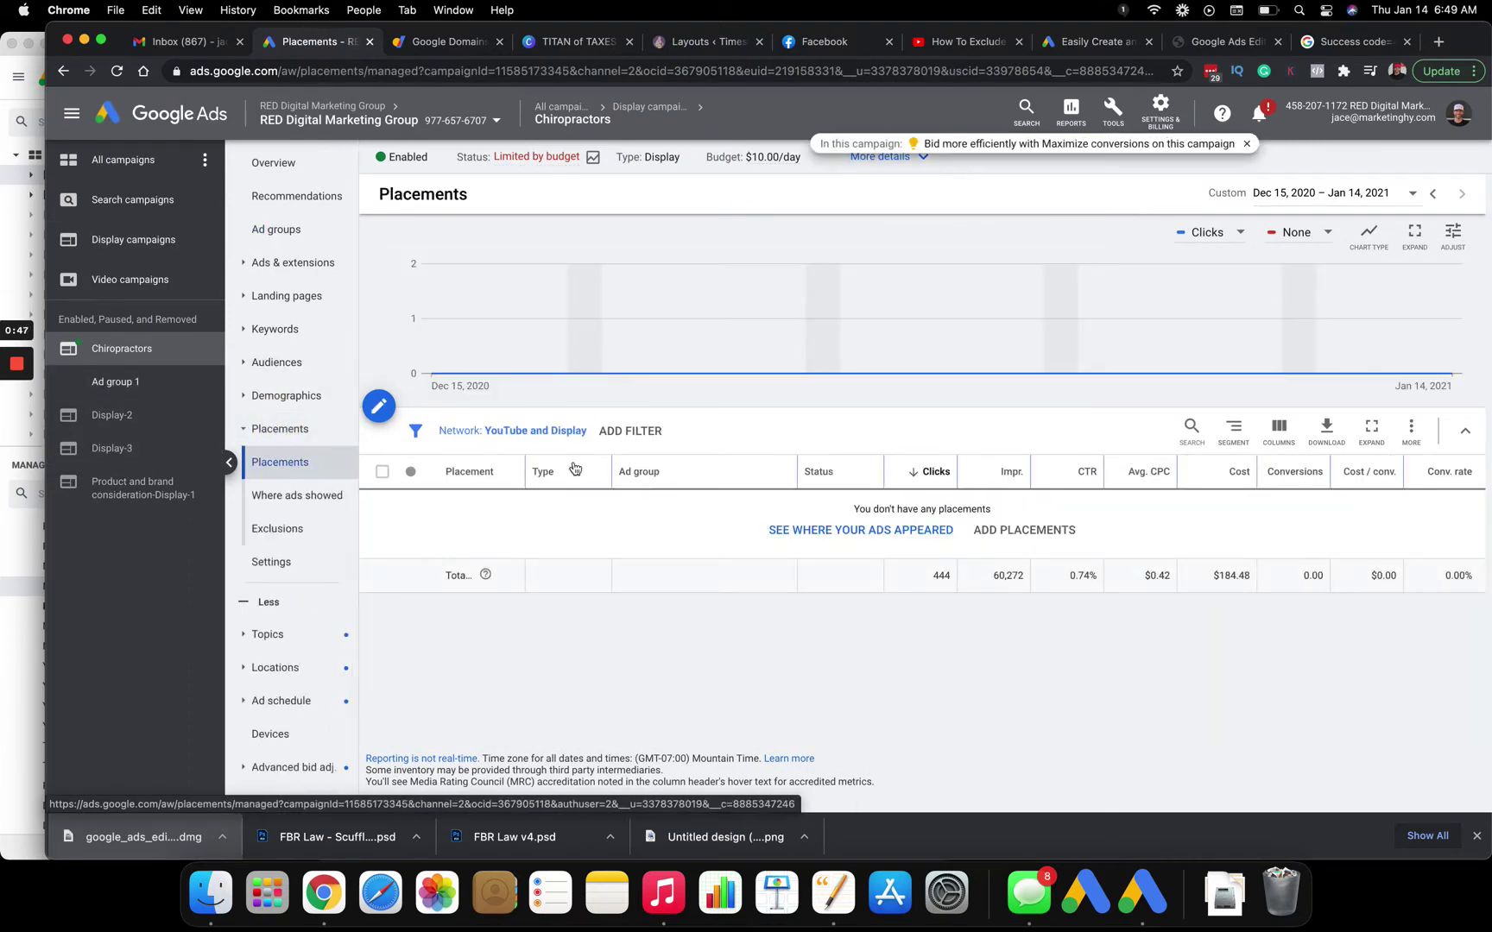
left_click(306, 502)
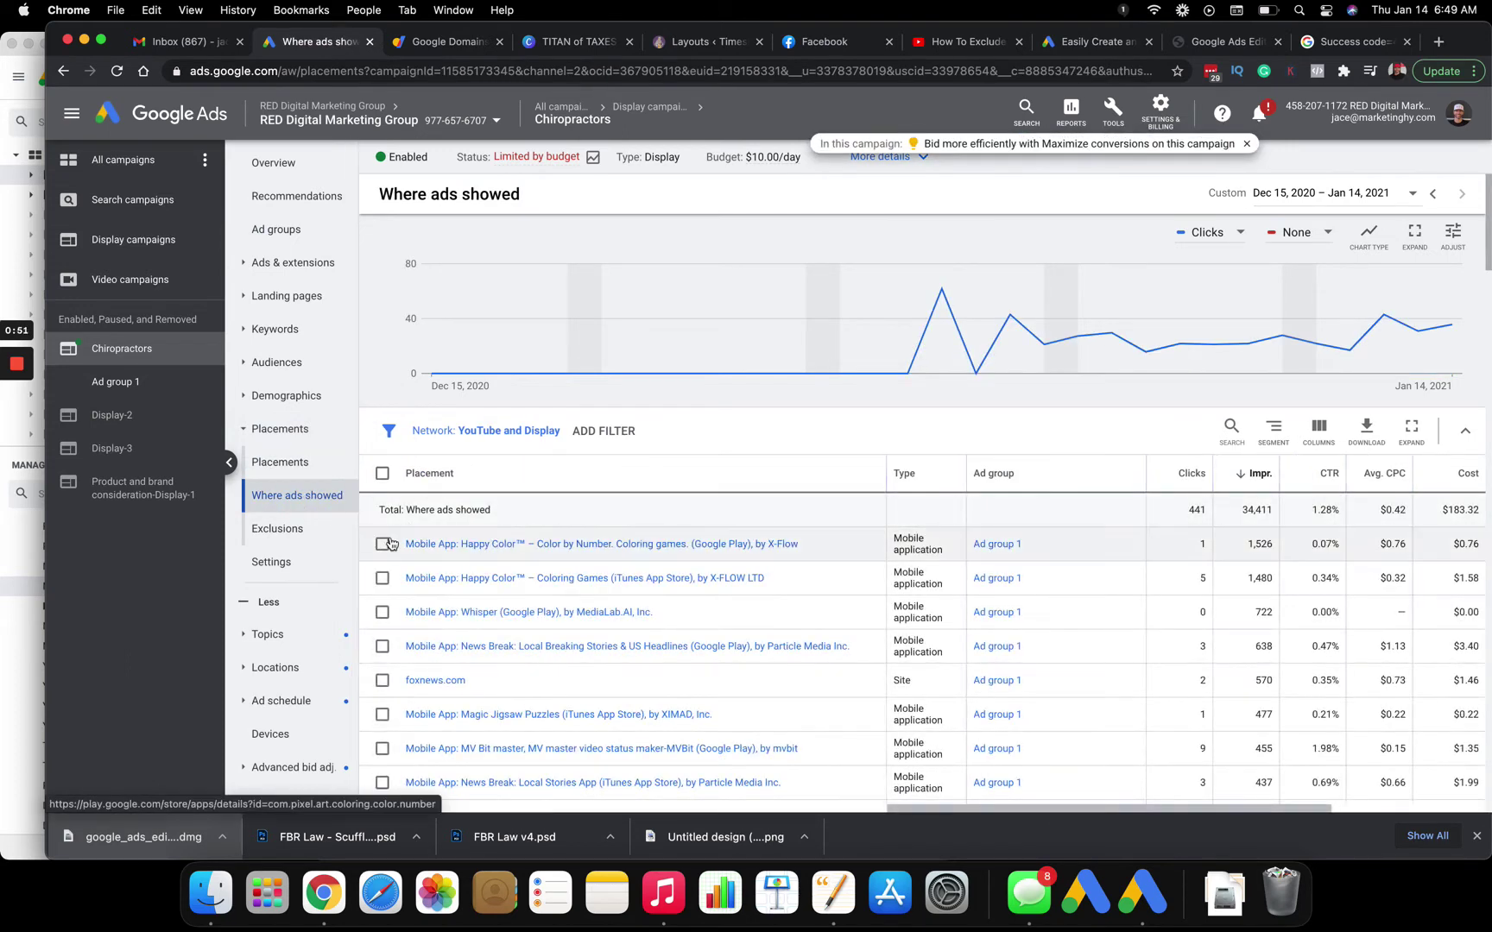
left_click(289, 537)
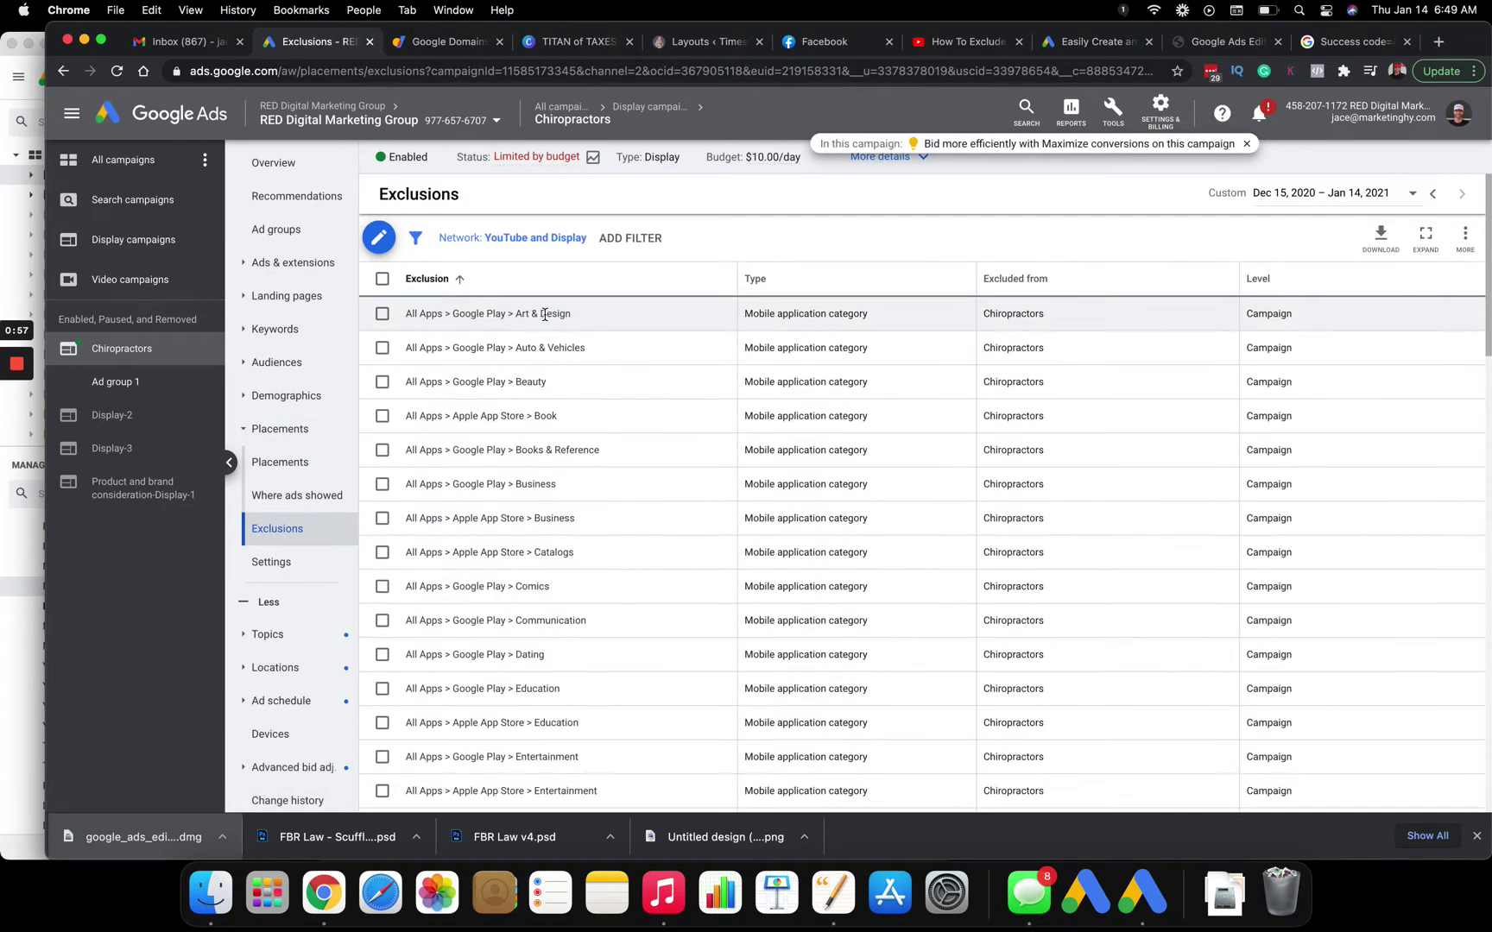
left_click(118, 72)
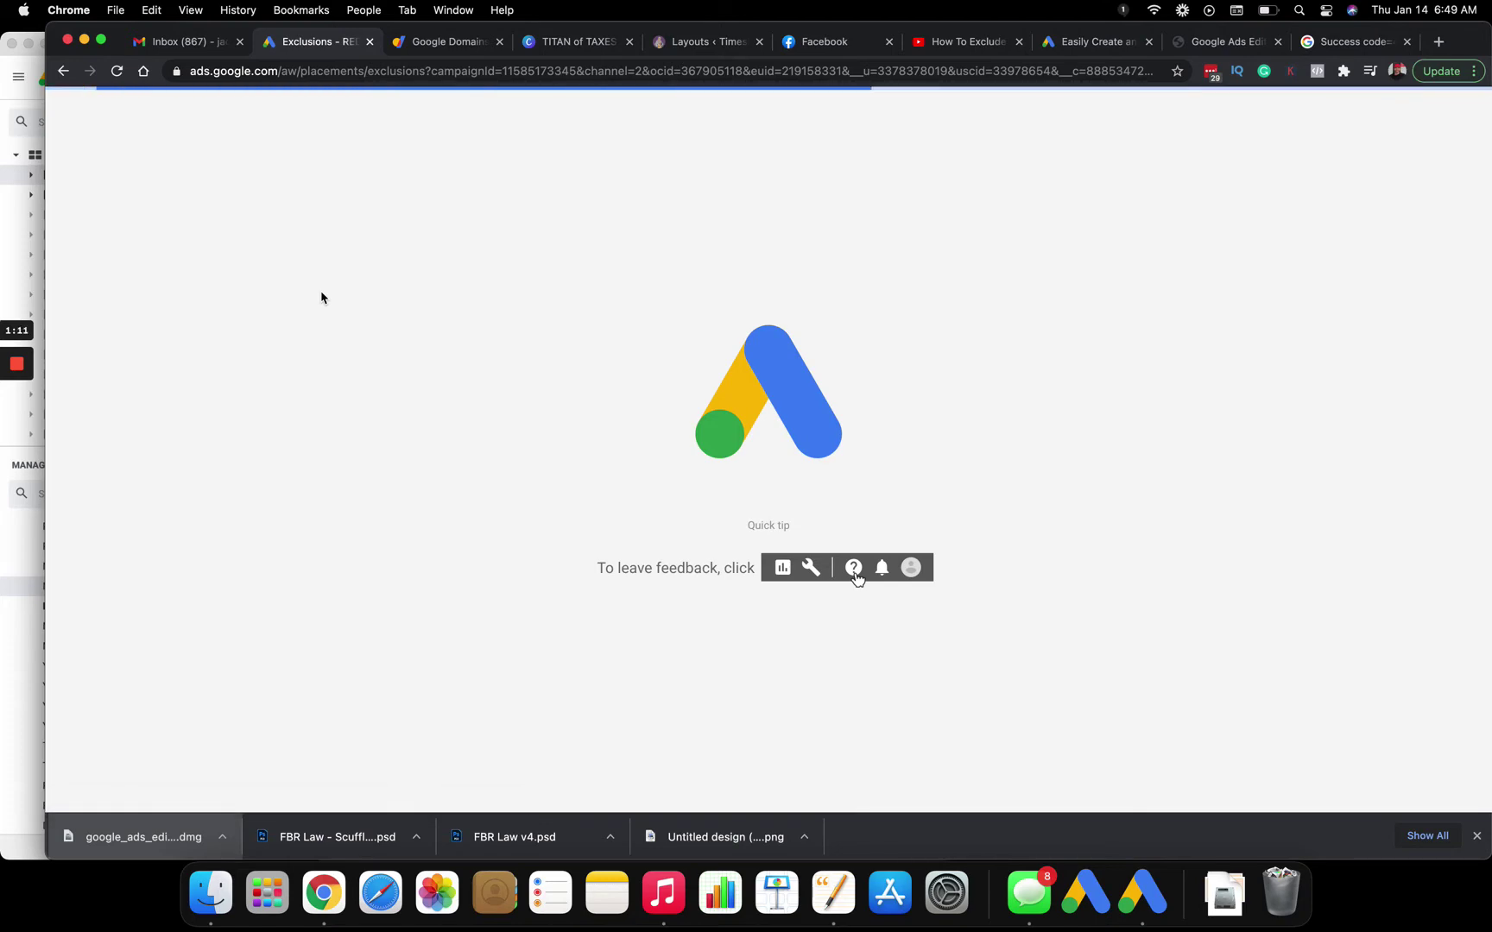
scroll(492, 397, "down", 3)
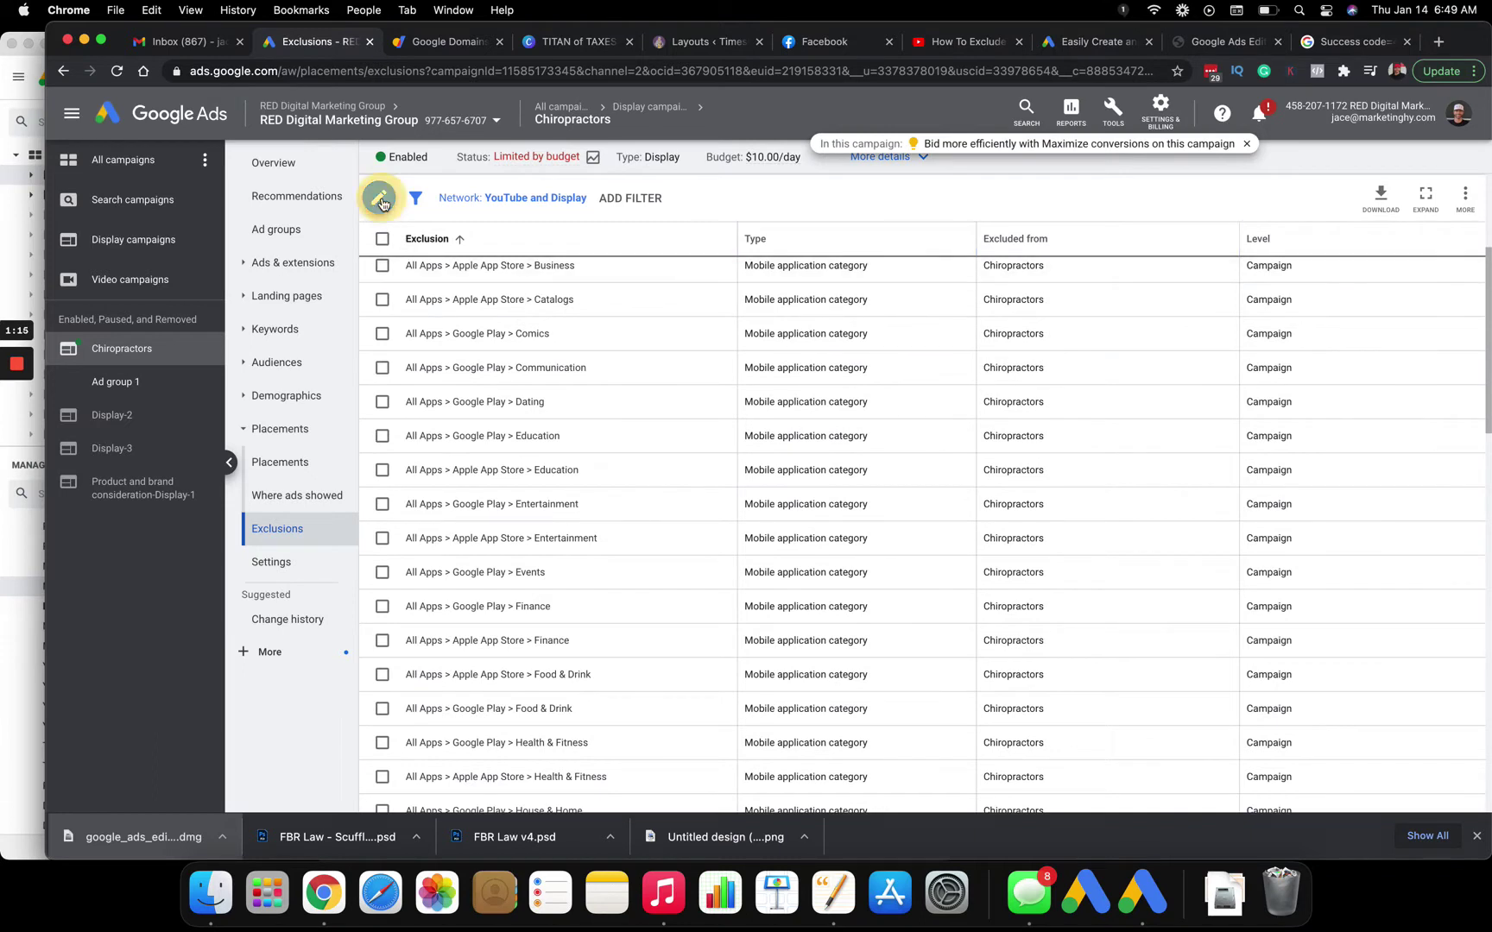
left_click(380, 200)
left_click(427, 259)
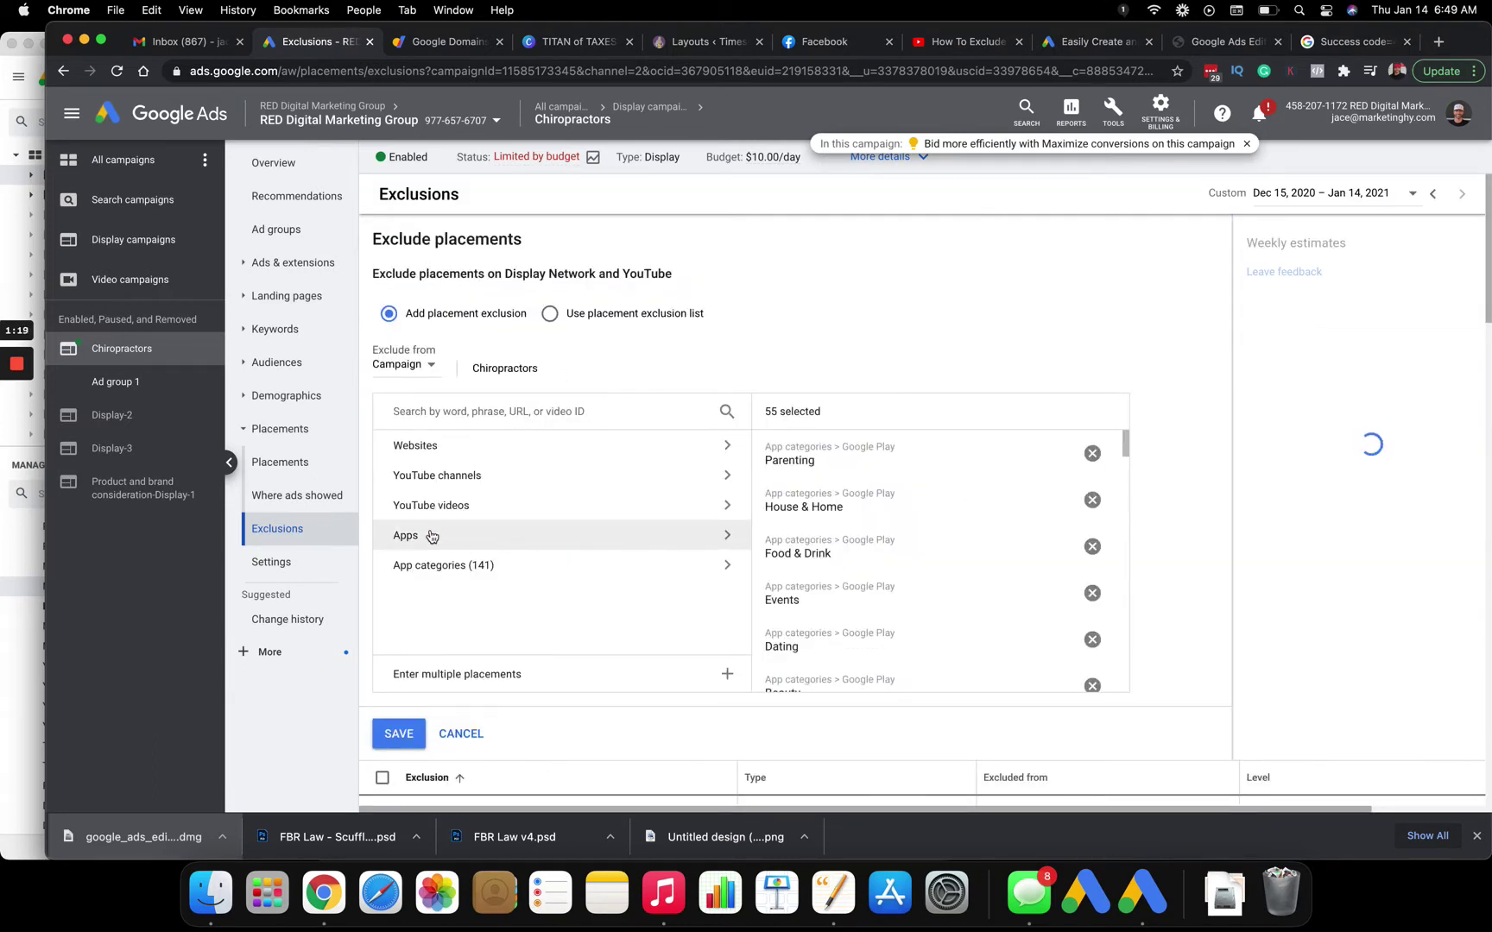
left_click(432, 536)
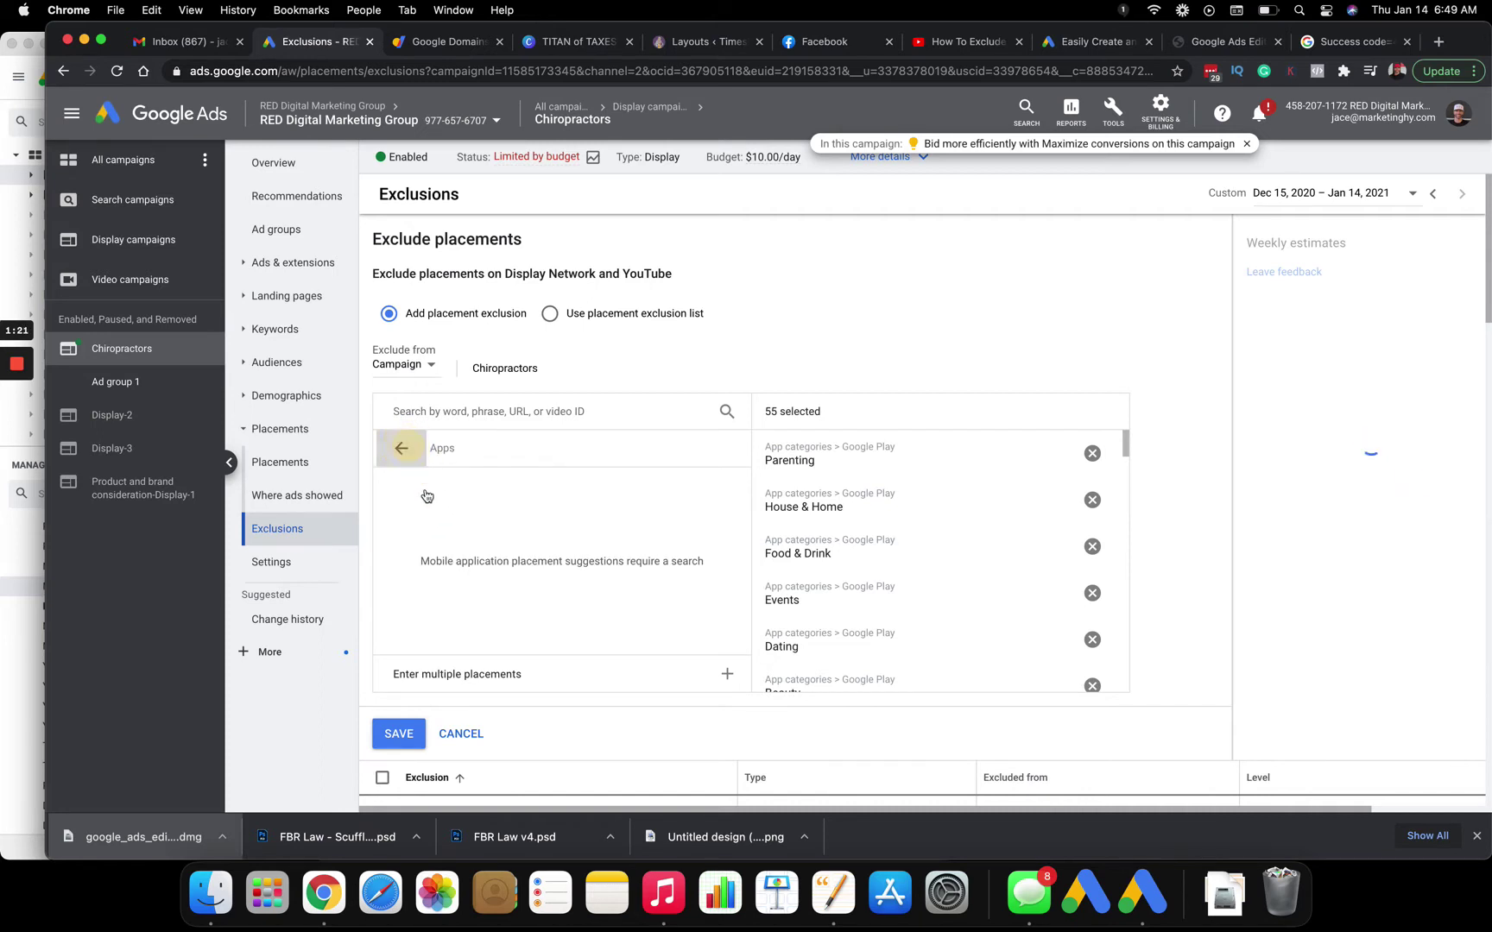
left_click(401, 448)
left_click(432, 568)
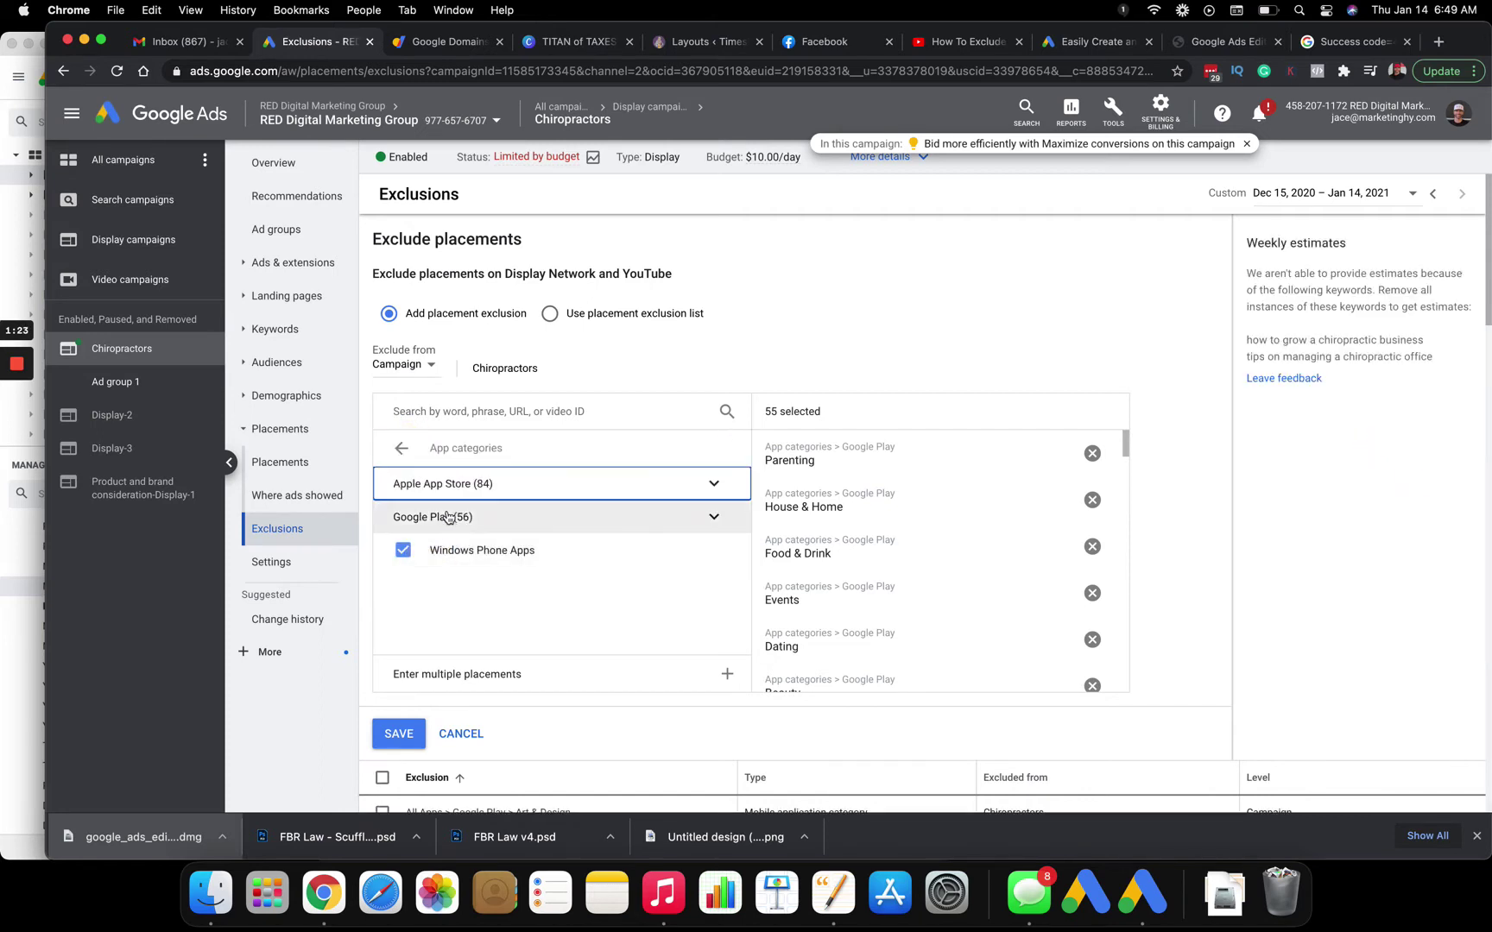
left_click(710, 484)
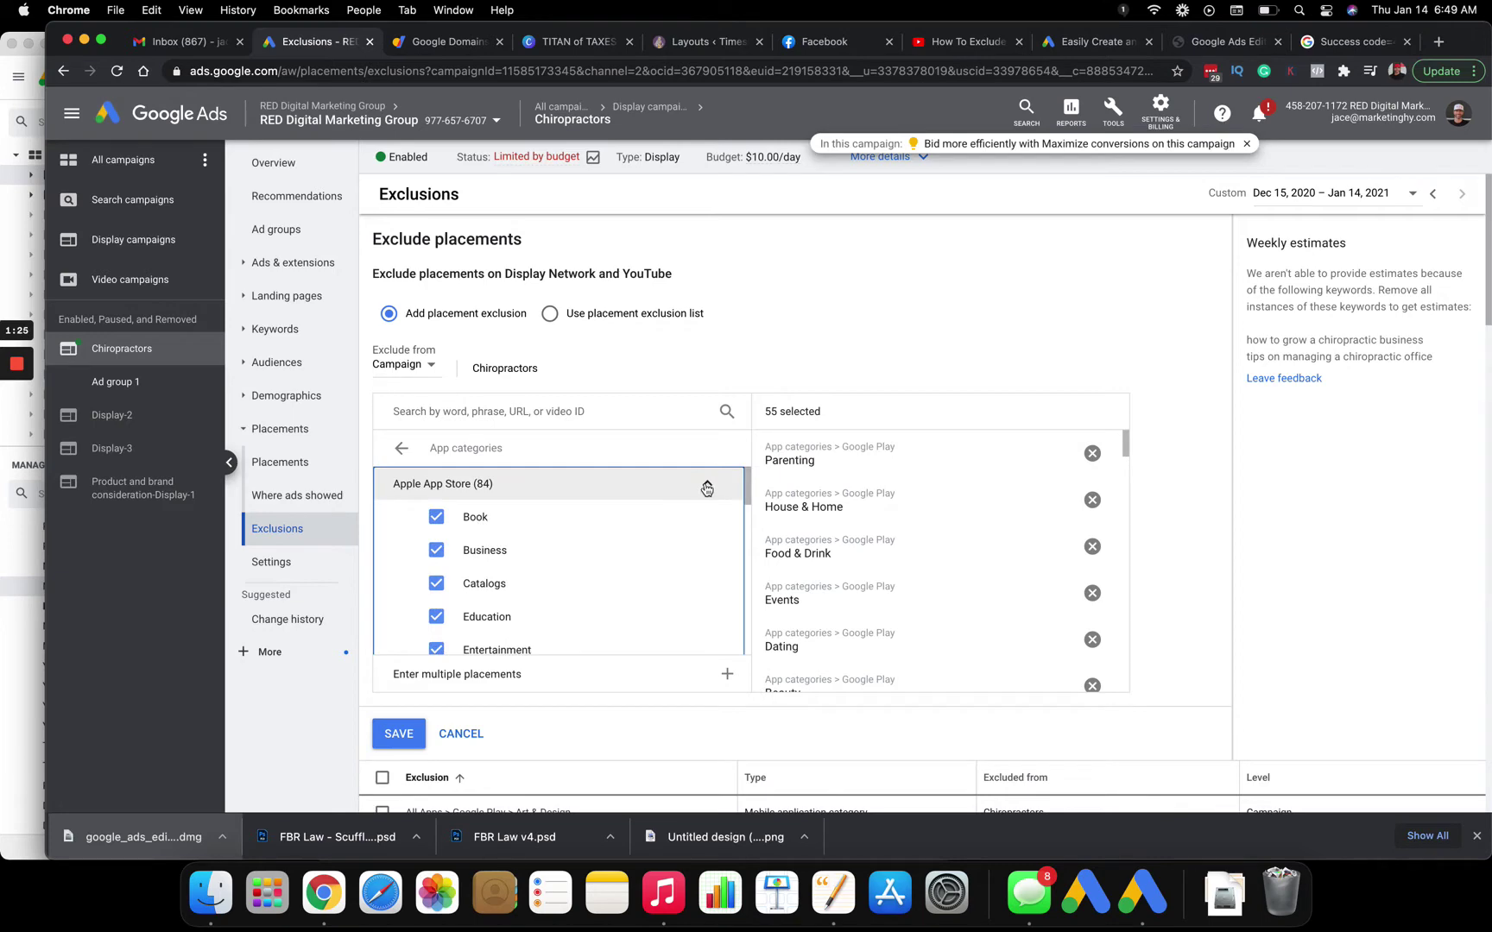
left_click(399, 733)
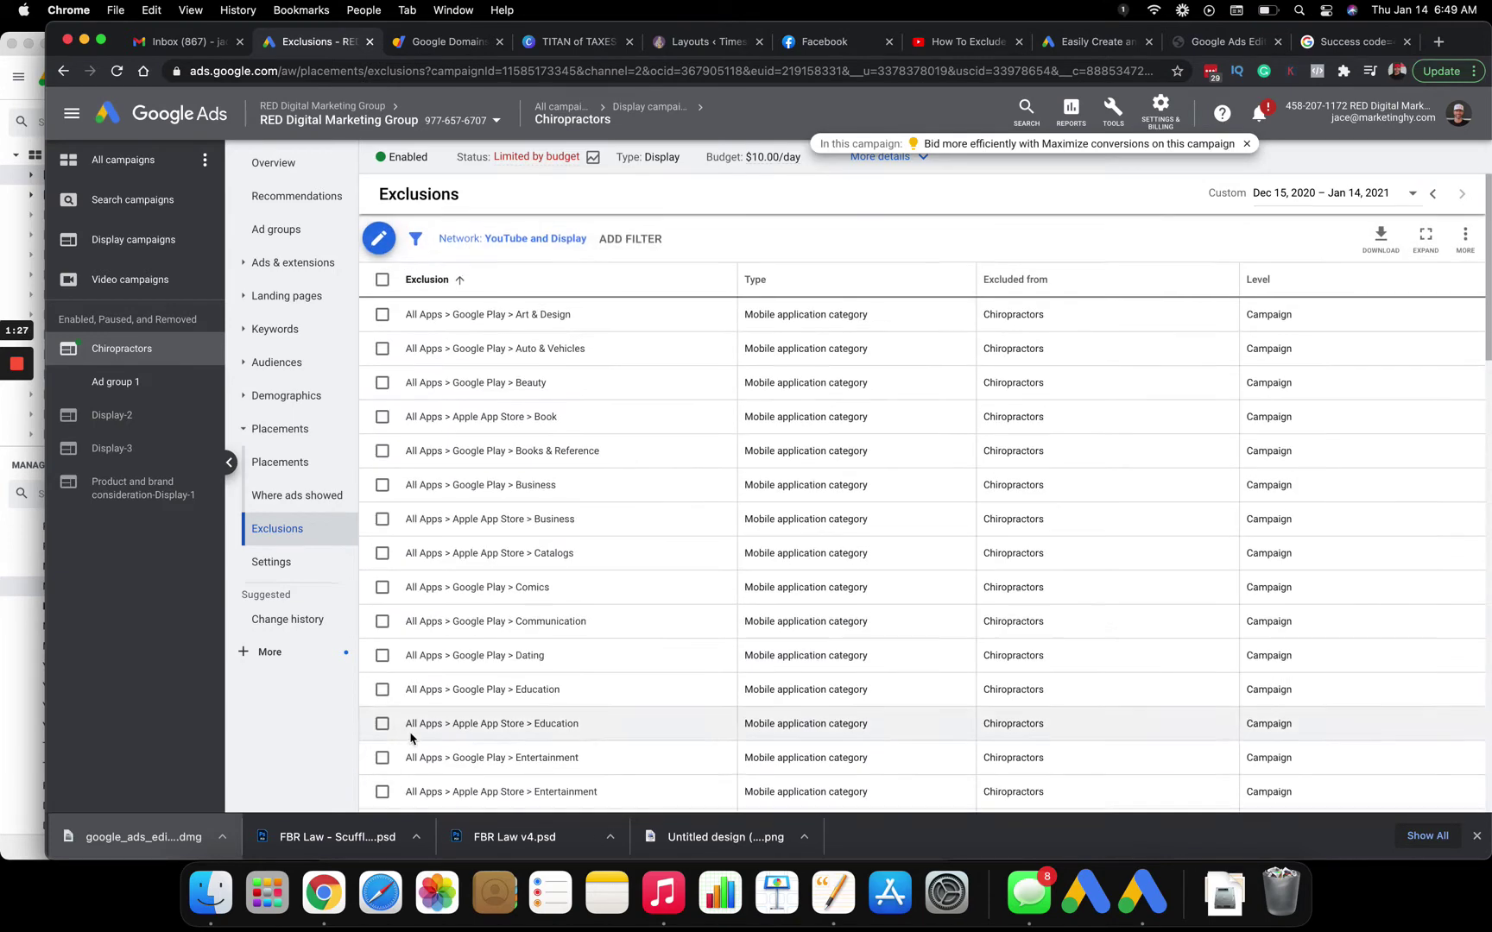
scroll(483, 367, "down", 10)
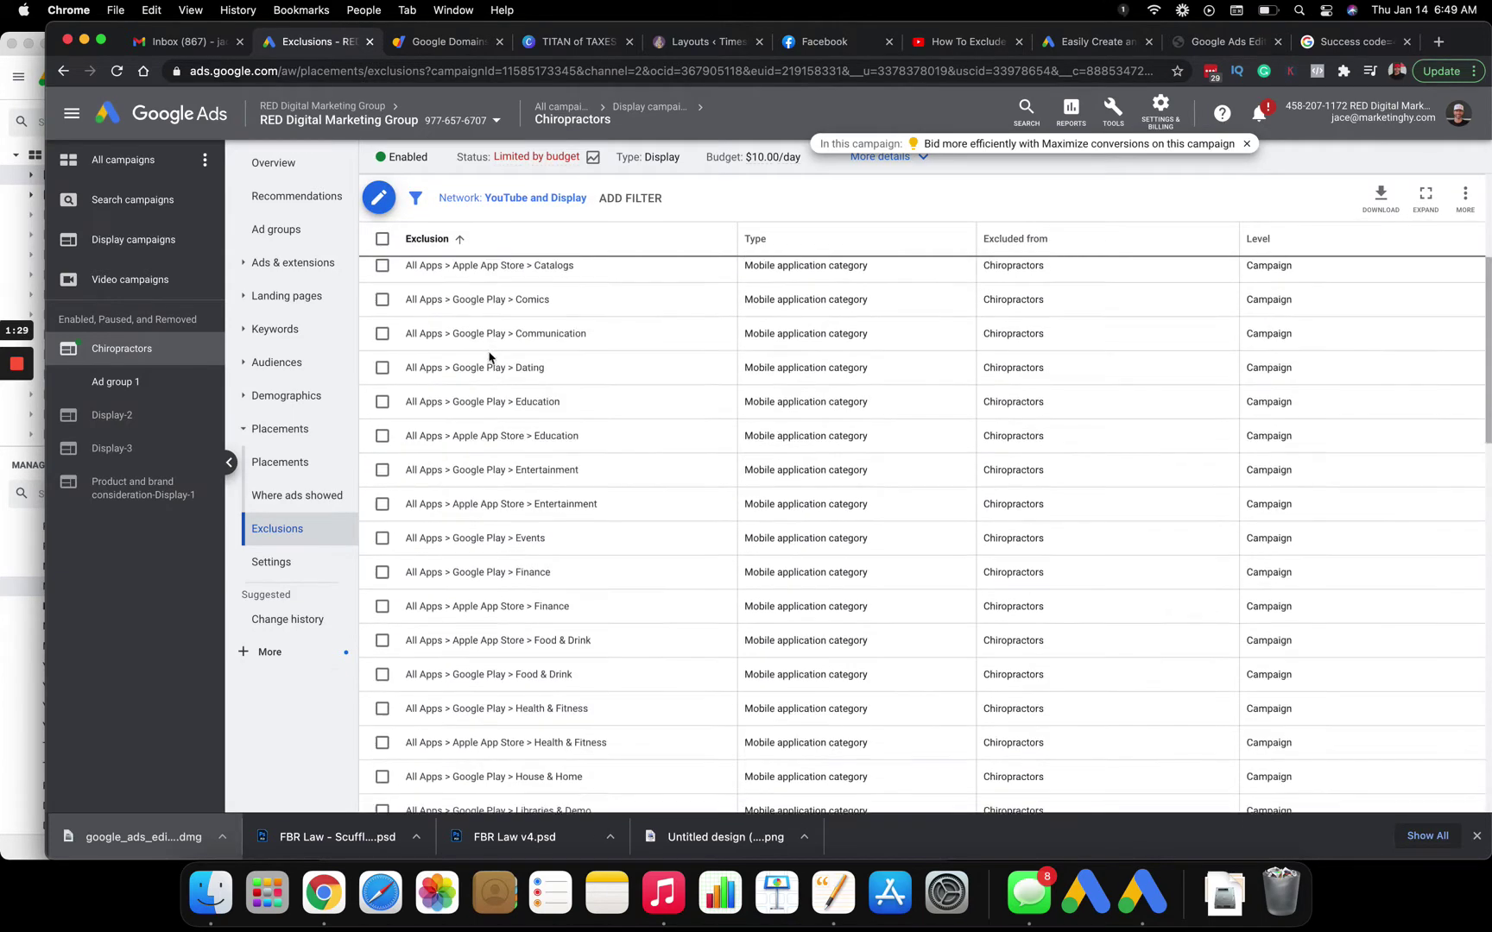
- Exclude the two Happy Color, the Whisper and the News Break app placements from the Chiropractors campaign
left_click(303, 482)
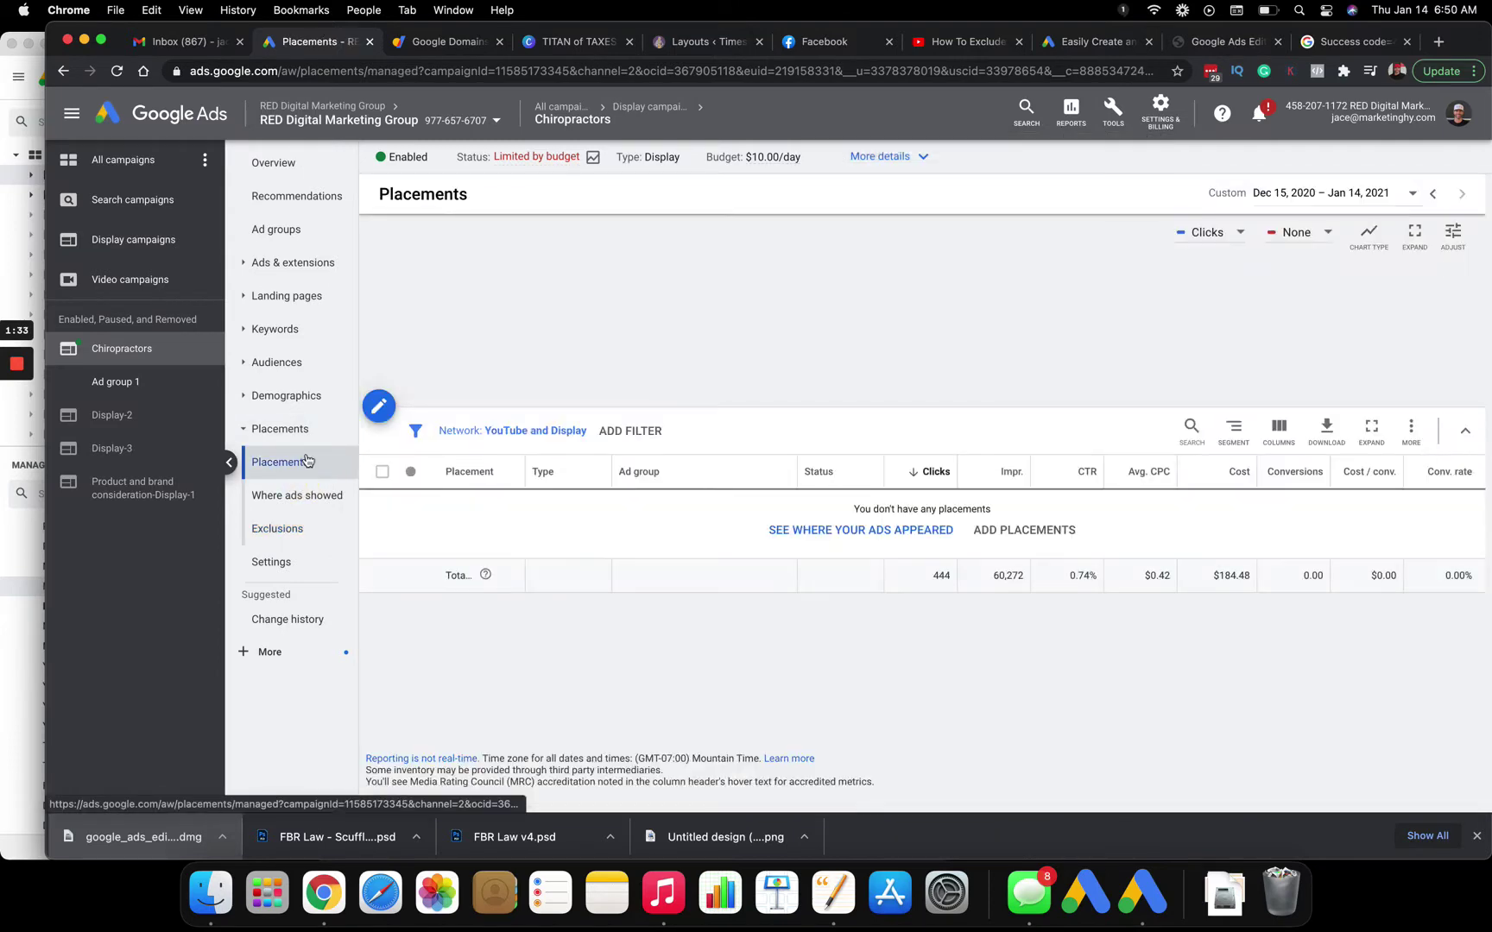
left_click(317, 499)
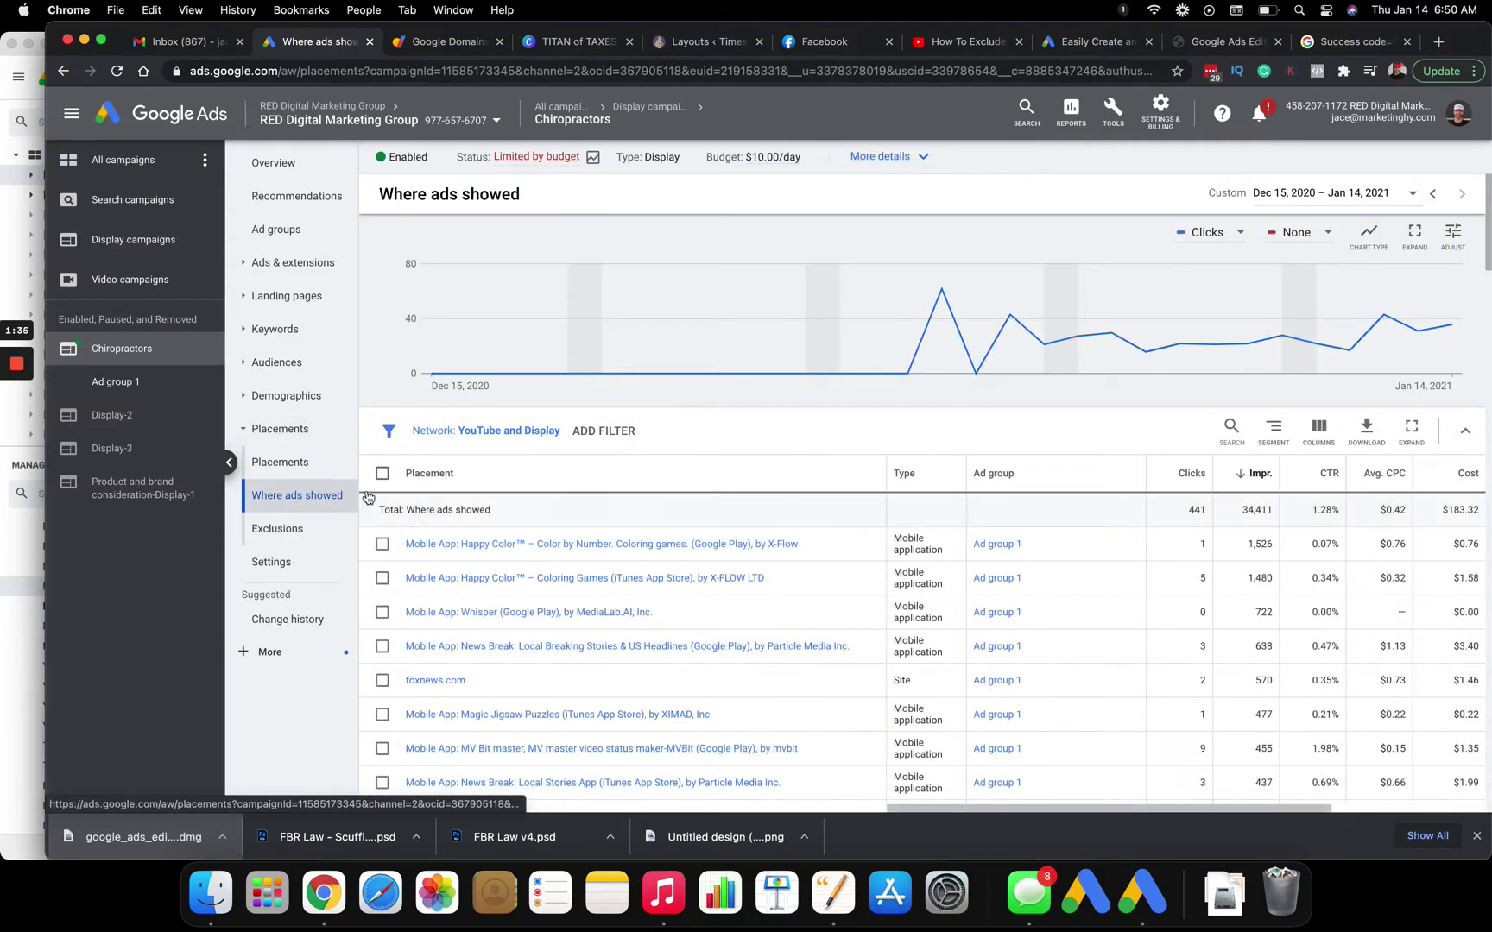
left_click(382, 544)
left_click(382, 577)
left_click(382, 612)
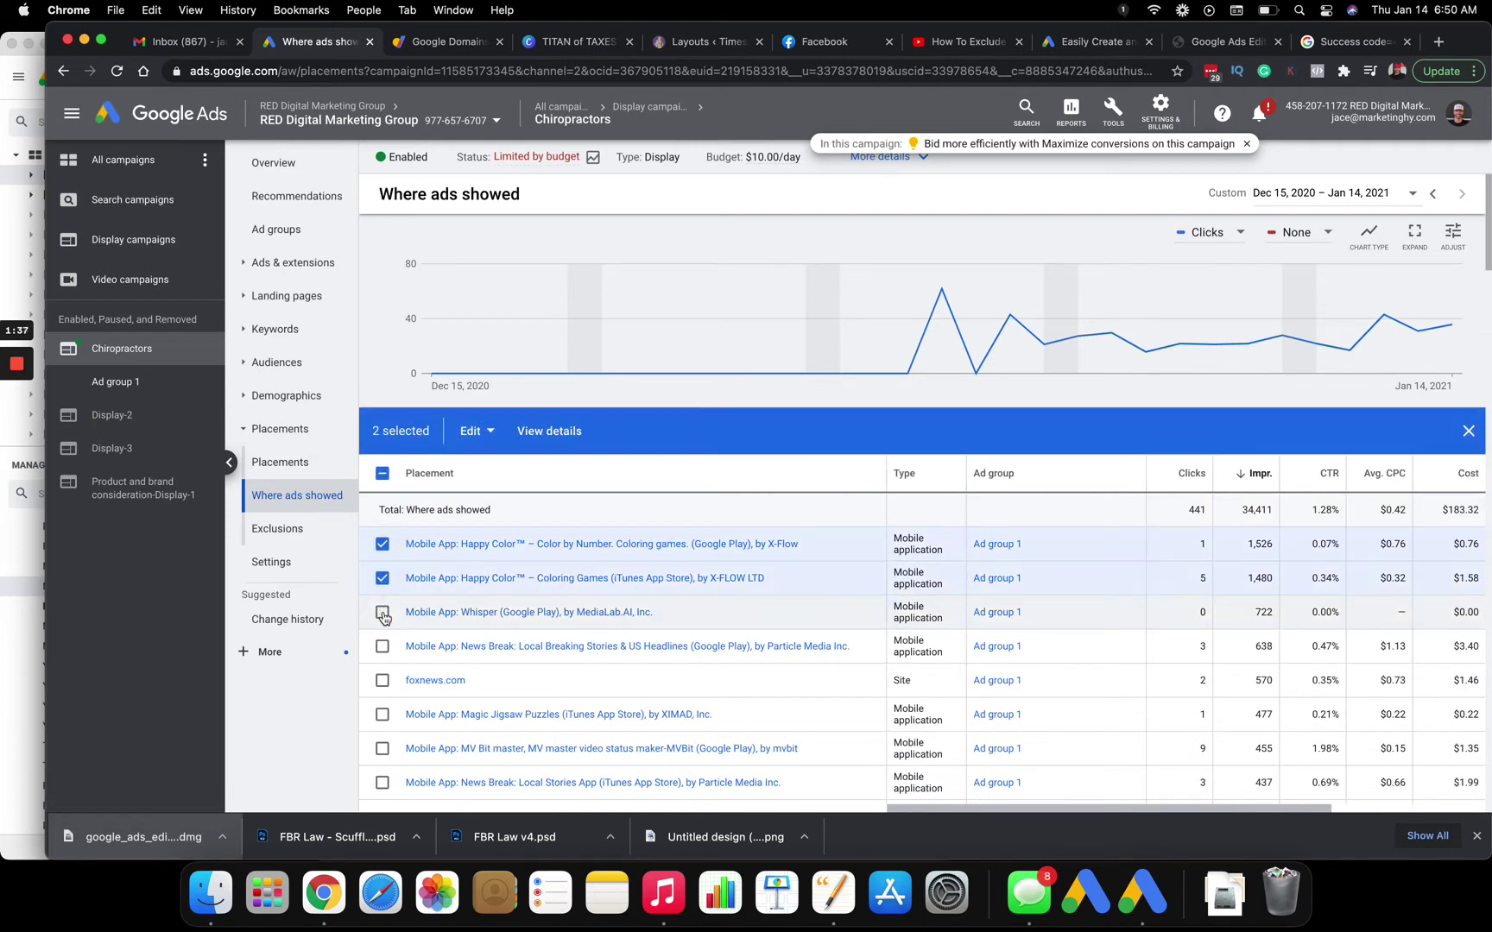
scroll(385, 604, "down", 1)
left_click(382, 579)
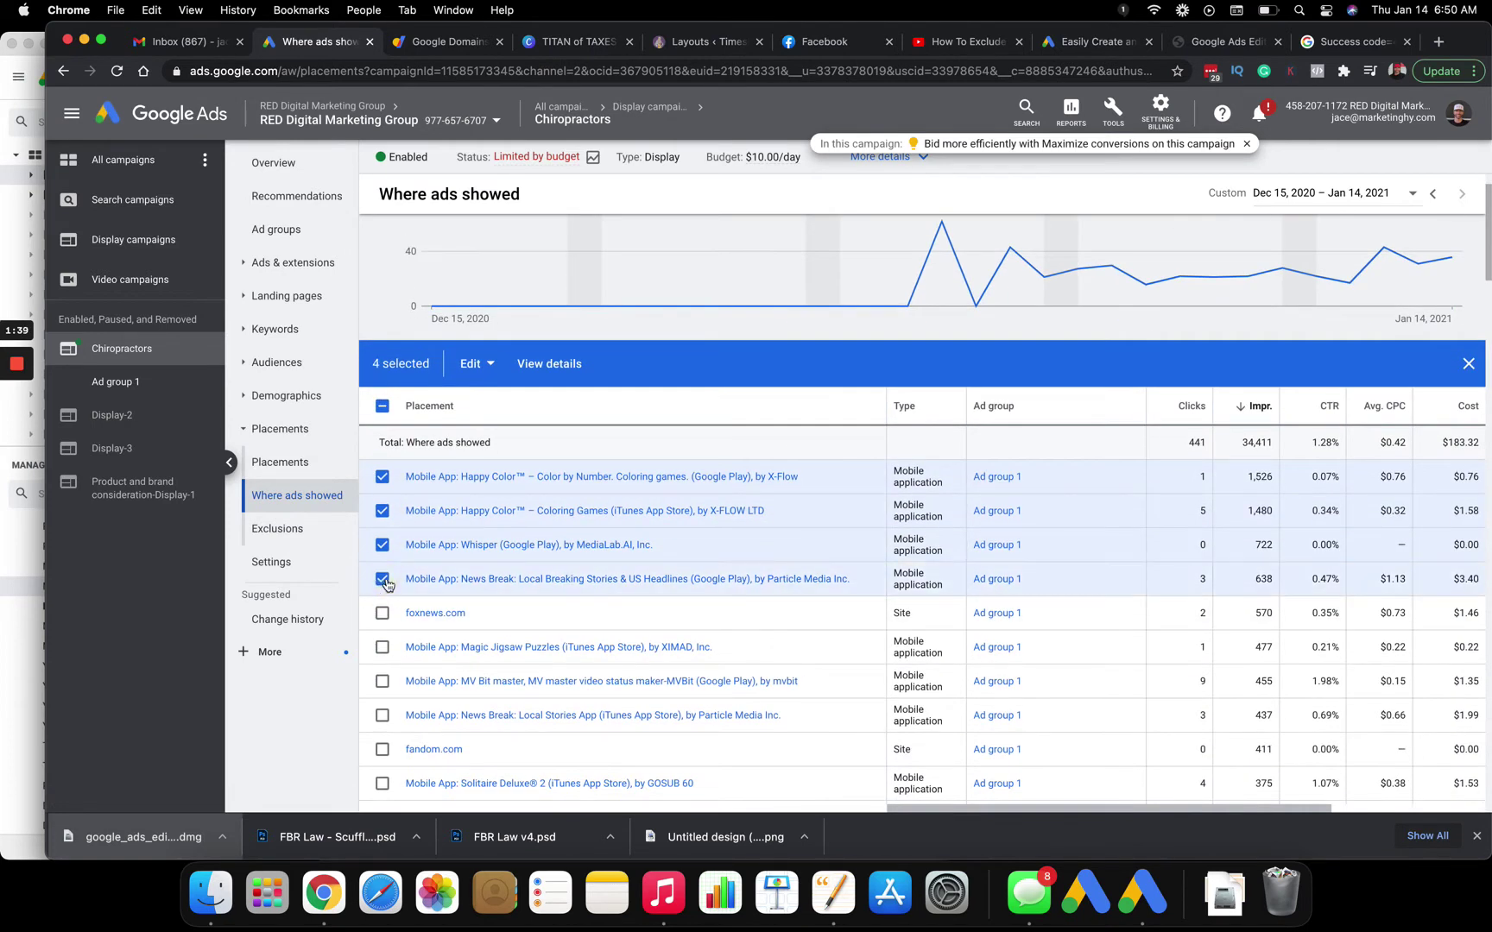
left_click(487, 364)
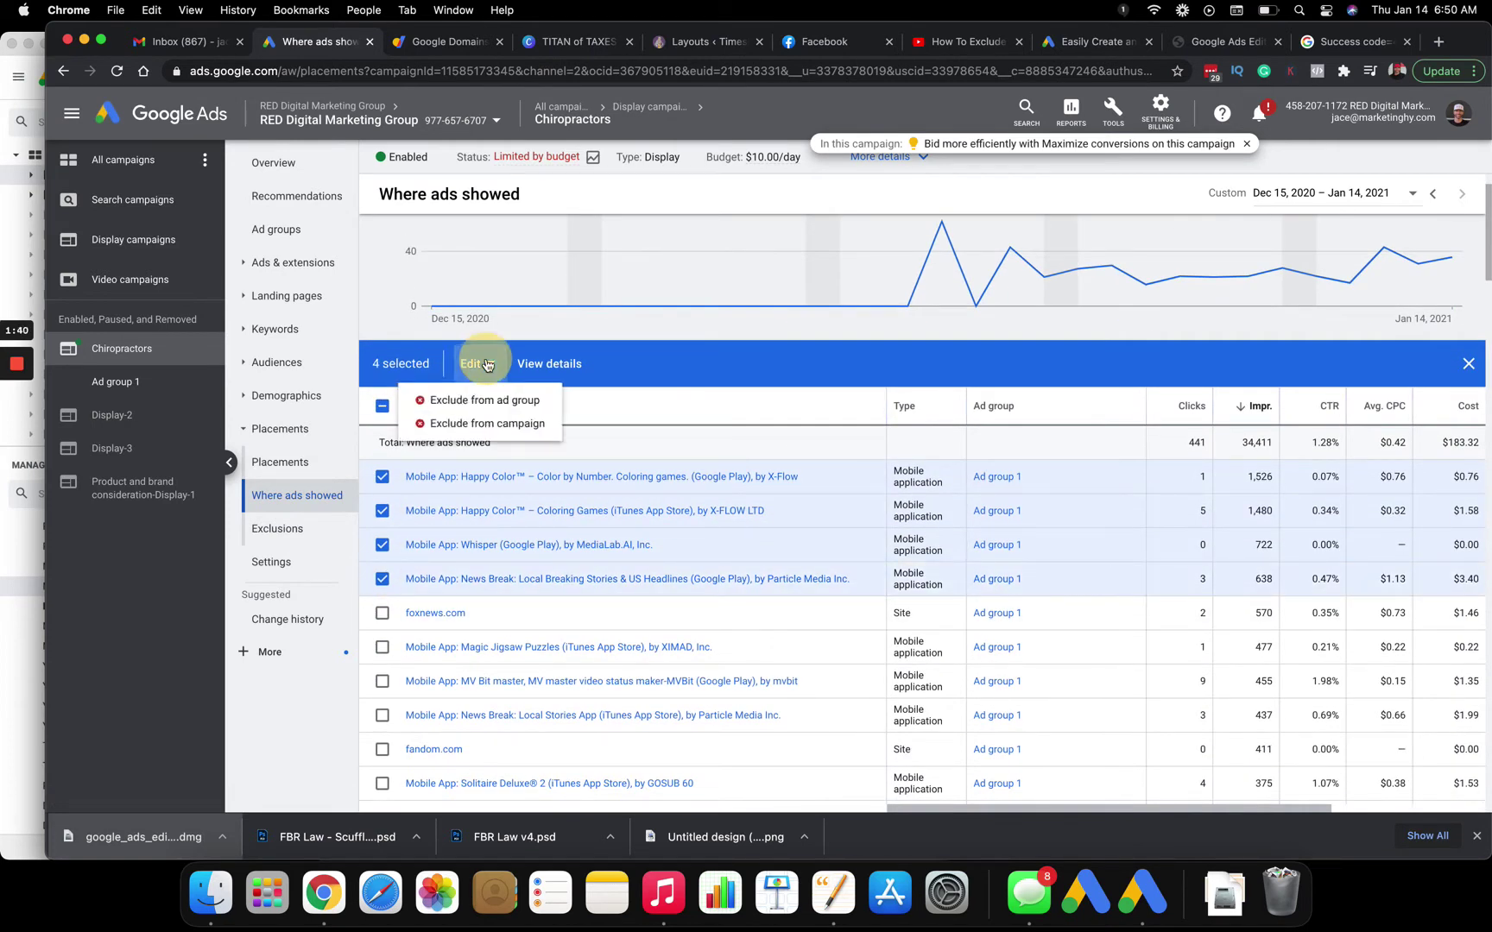
left_click(470, 428)
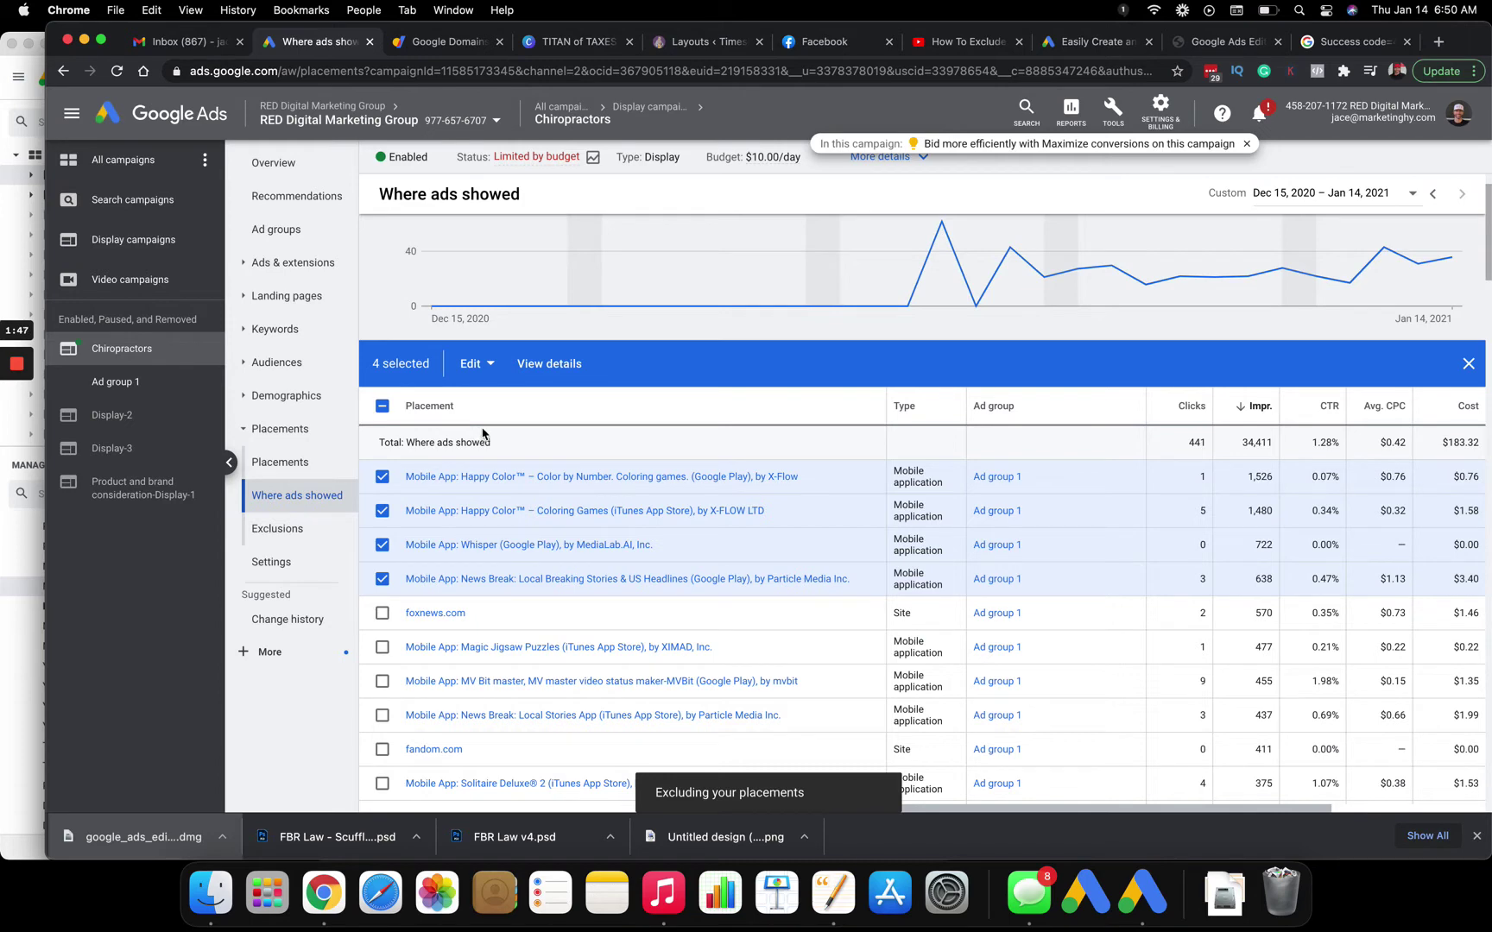
scroll(418, 635, "down", 5)
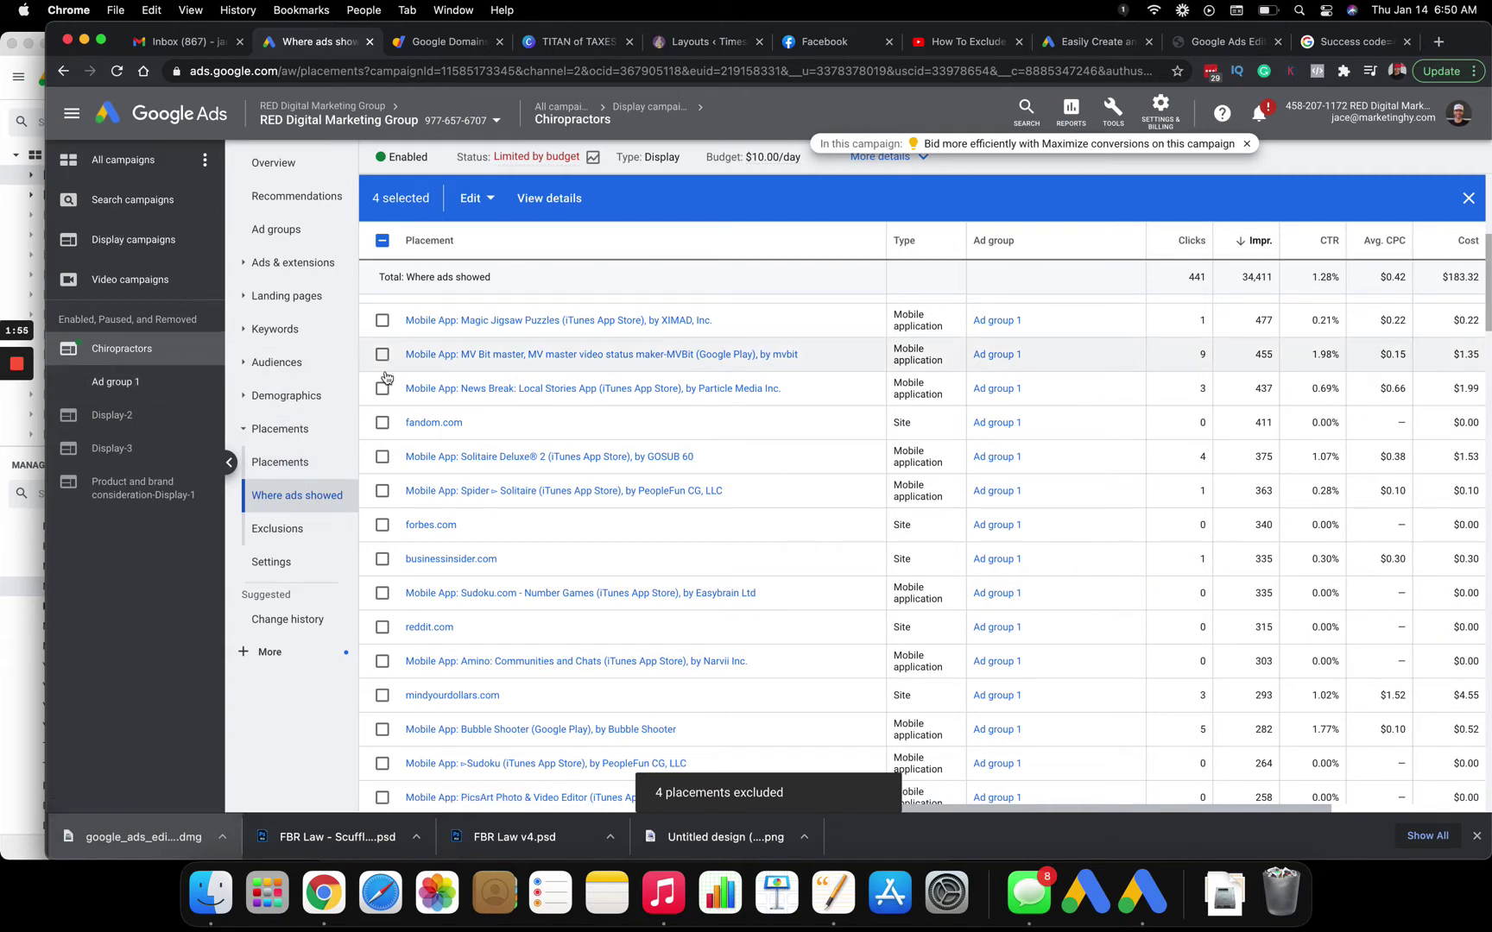
left_click(134, 391)
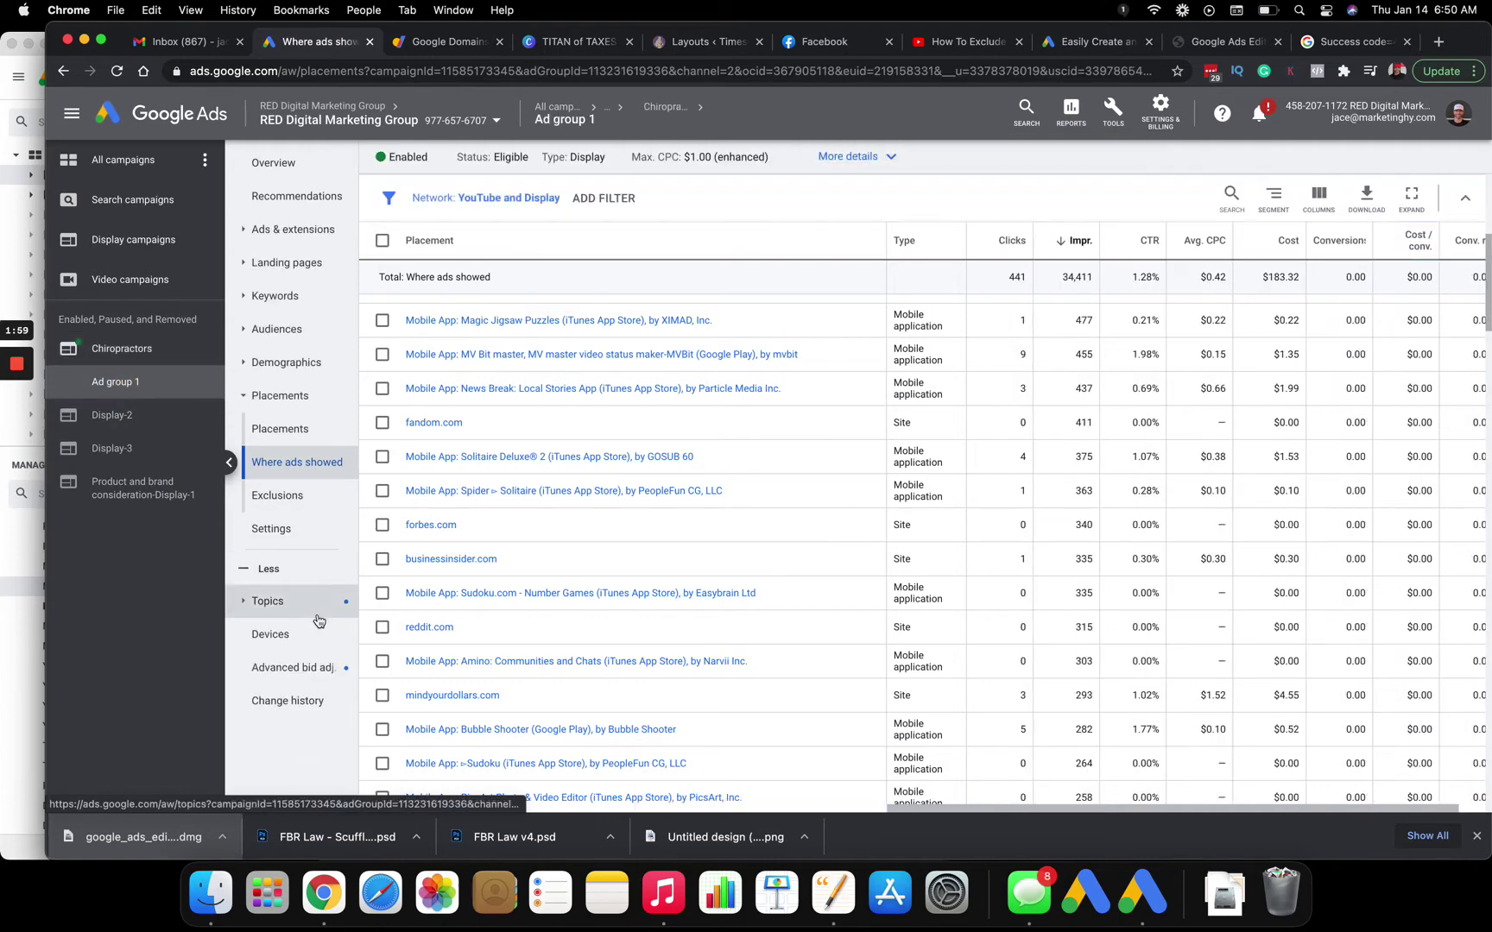
- Review the campaign's Where ads showed app placements and Ad group 1's Devices report with mobile at -100%
left_click(309, 636)
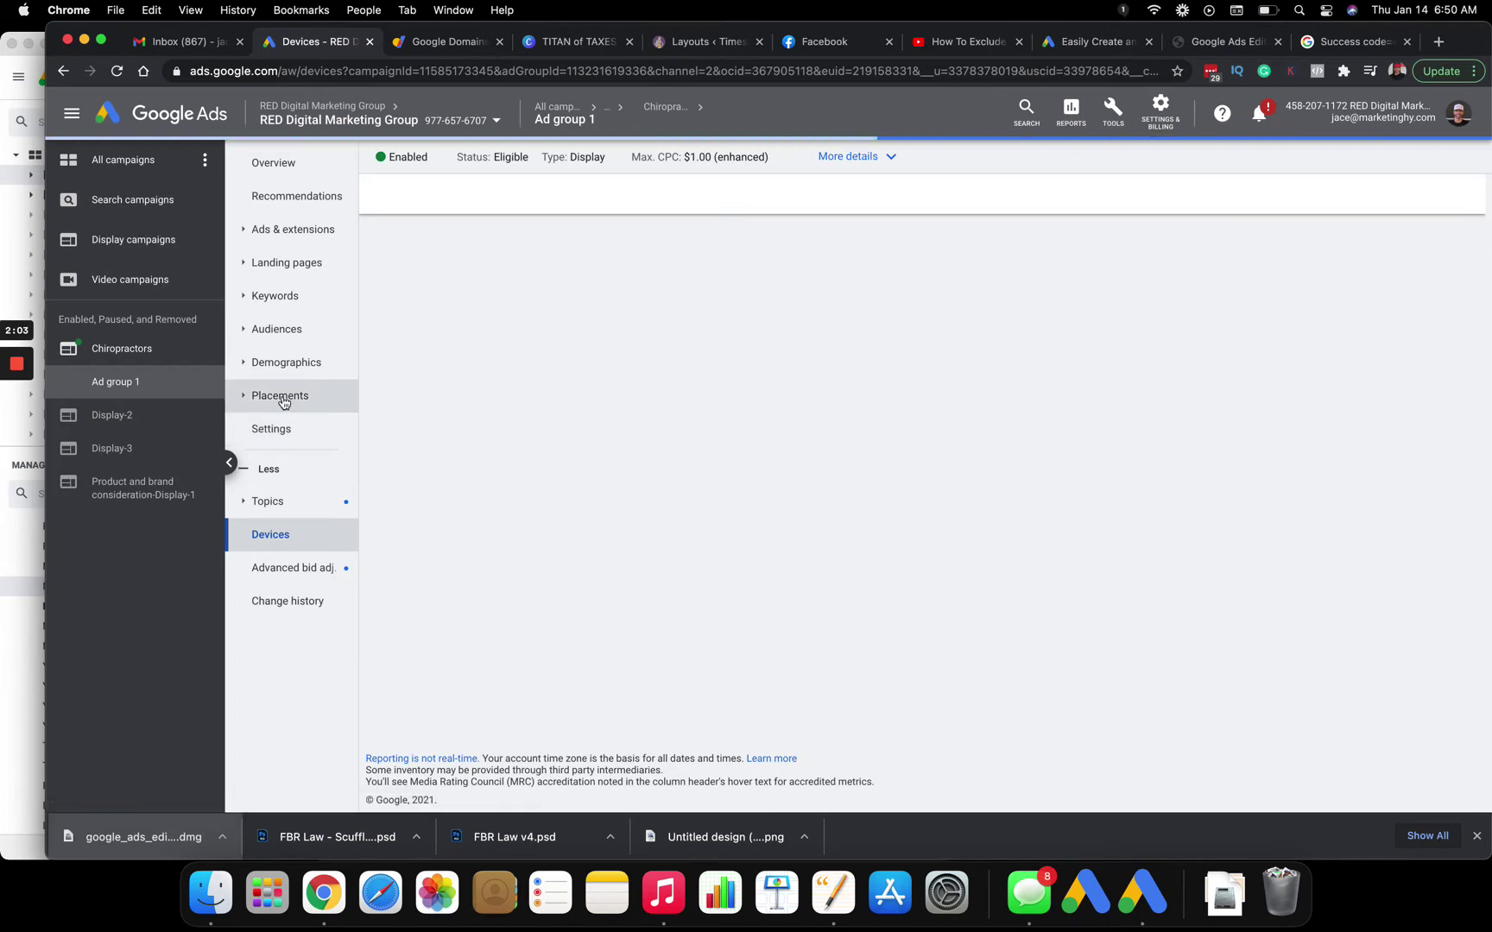
left_click(244, 402)
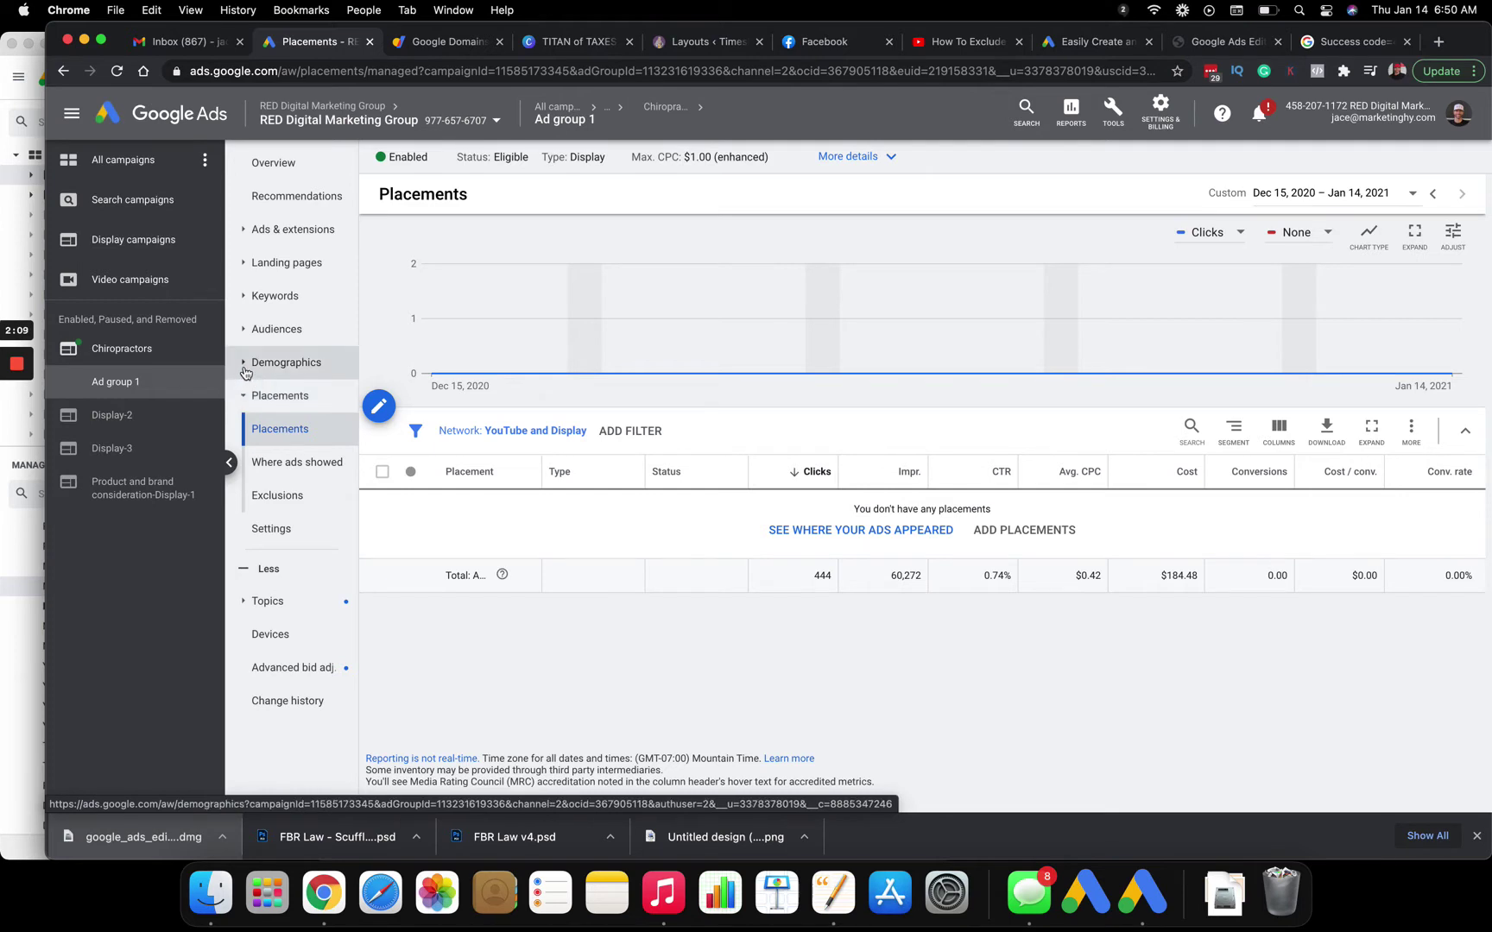
left_click(123, 349)
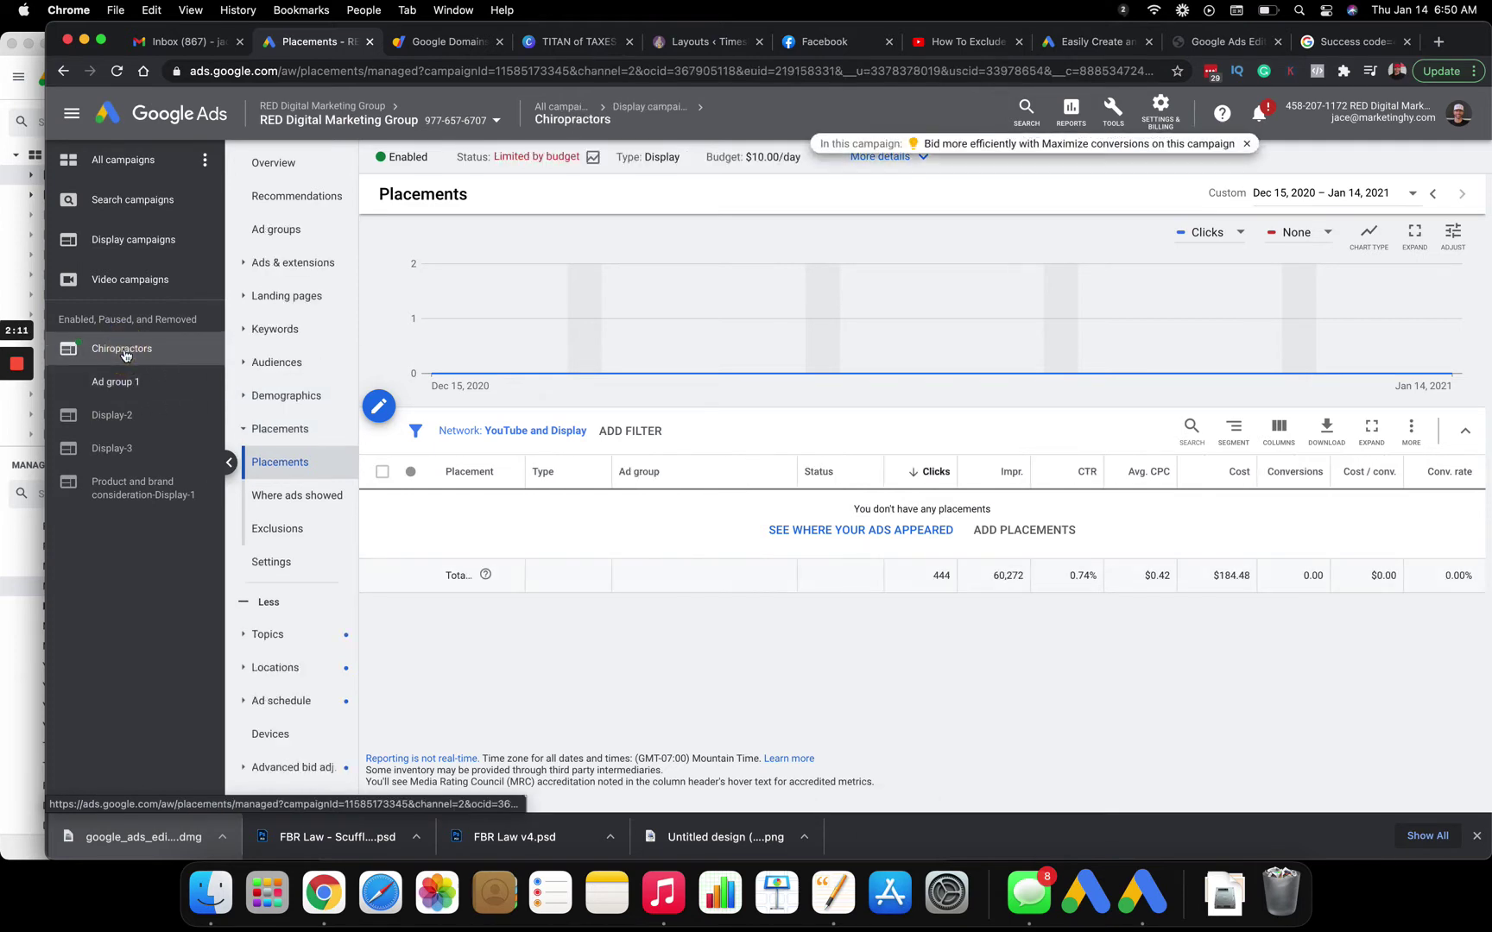
scroll(272, 523, "down", 2)
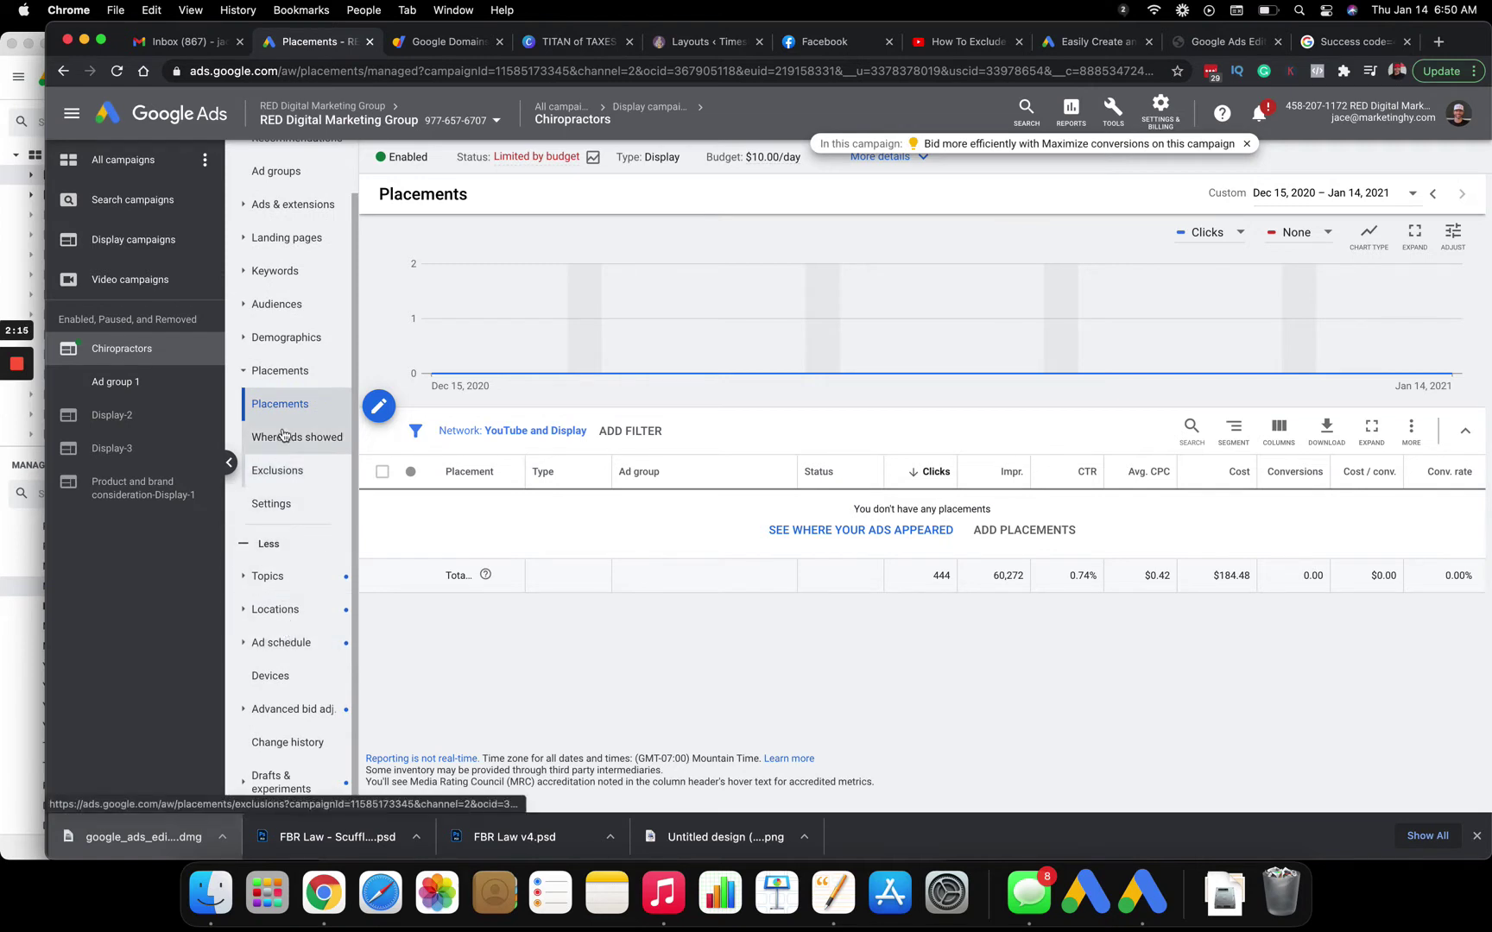
left_click(280, 372)
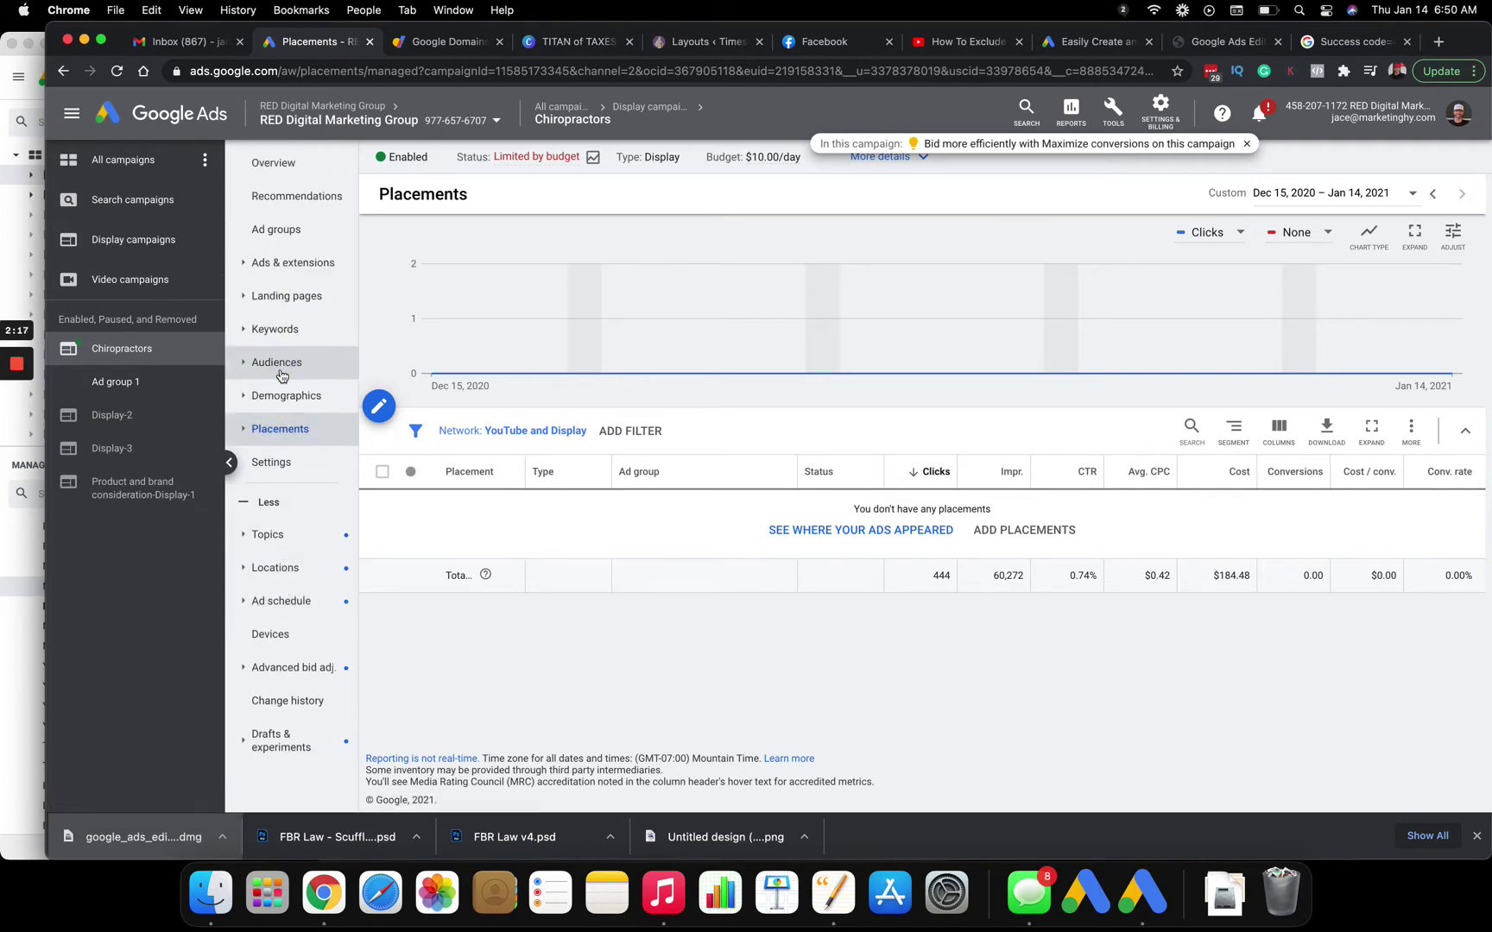
left_click(242, 425)
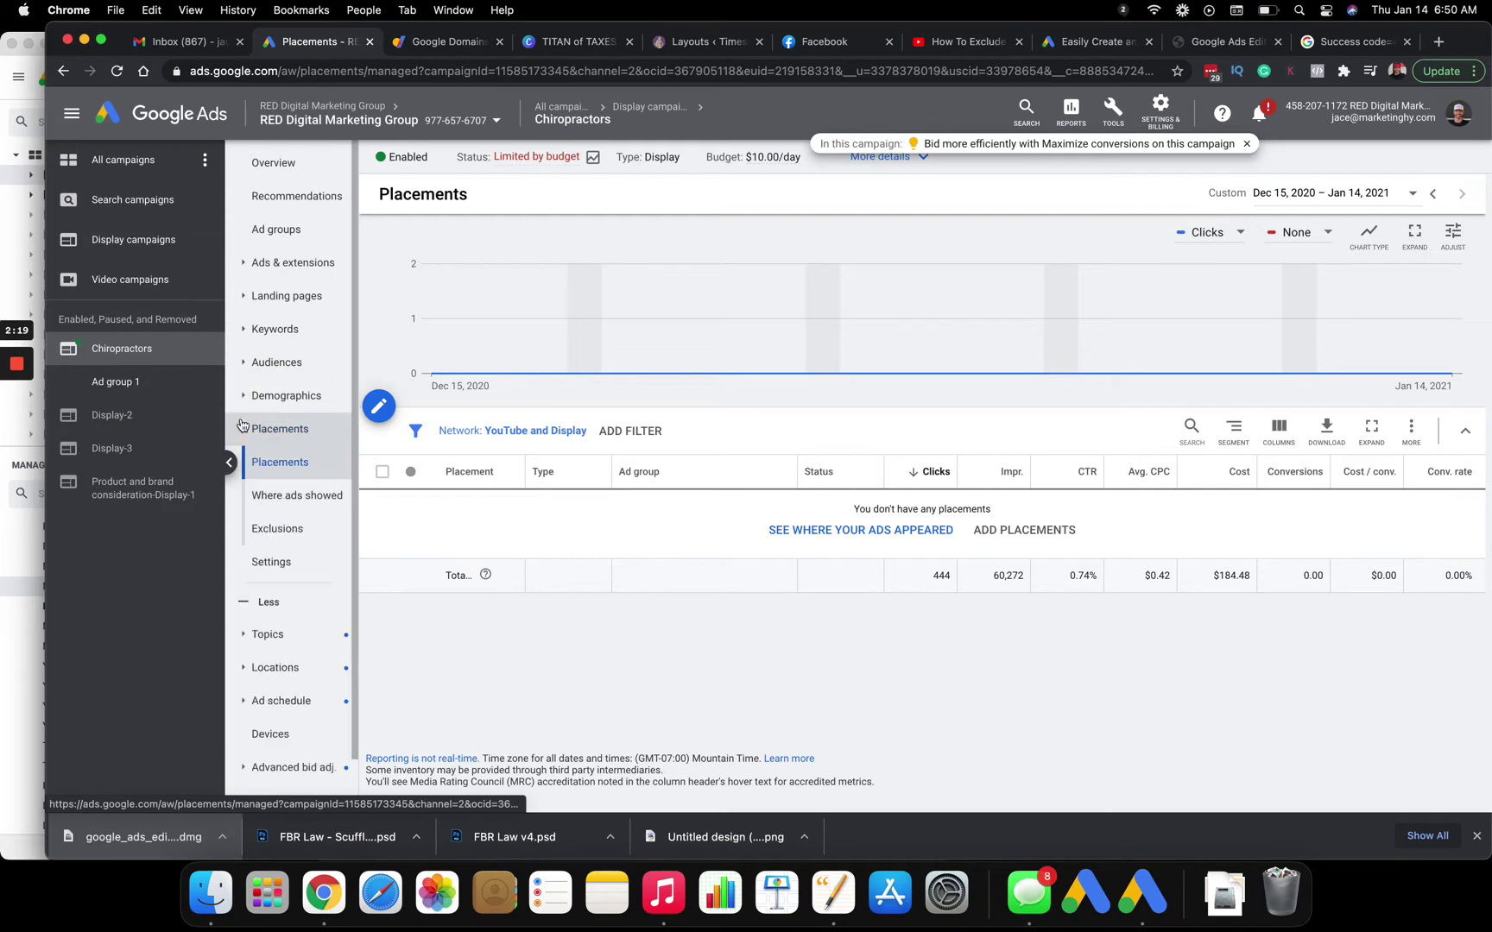
left_click(280, 498)
mouse_move(16, 399)
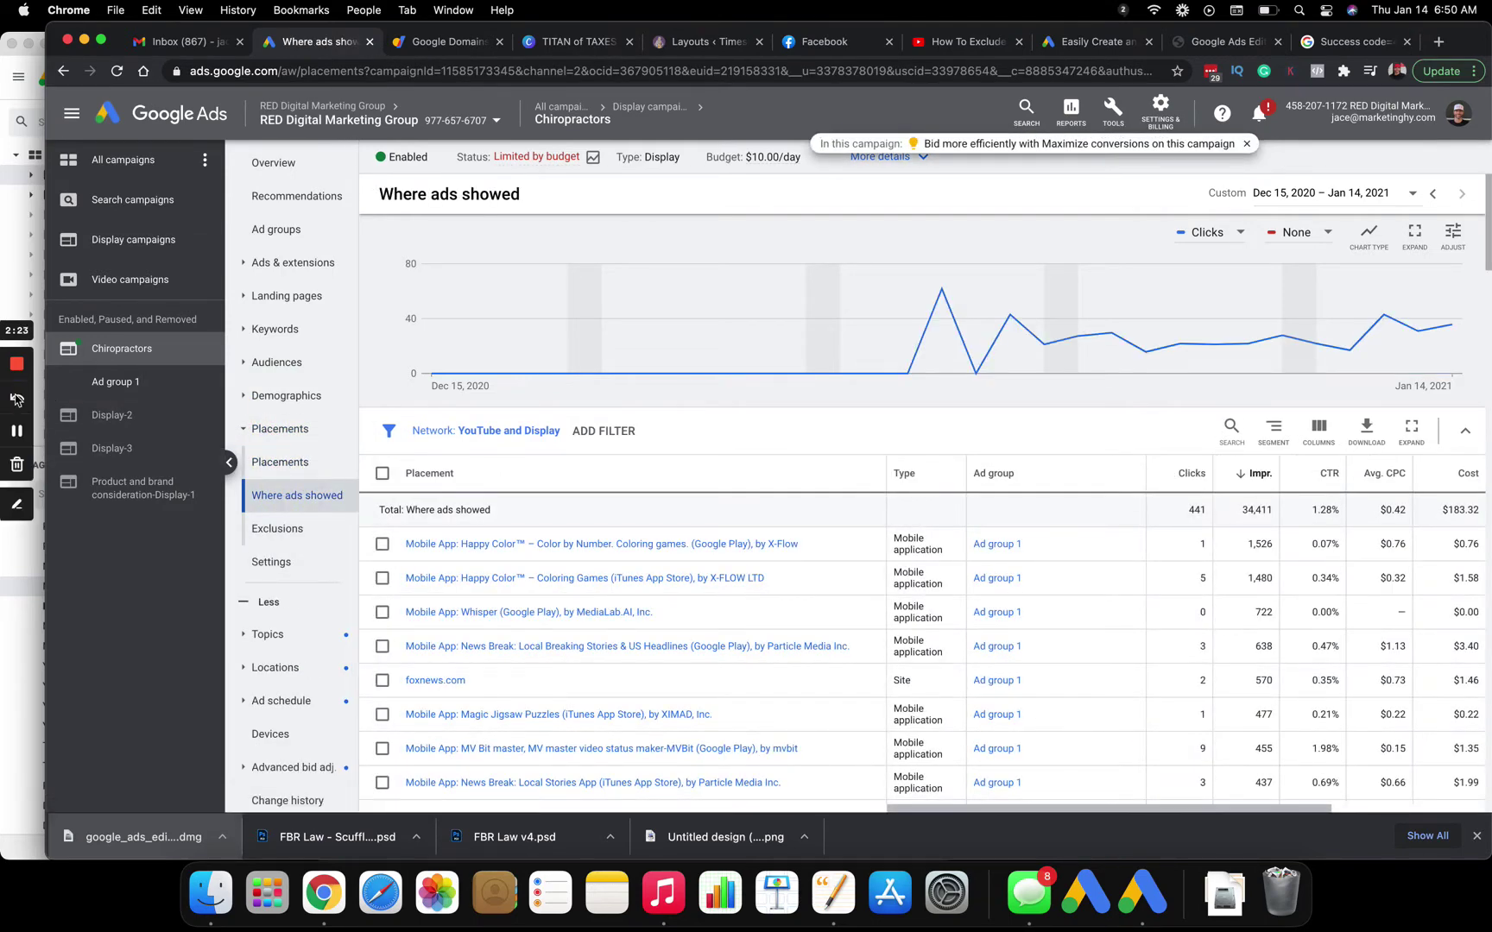
left_click(17, 430)
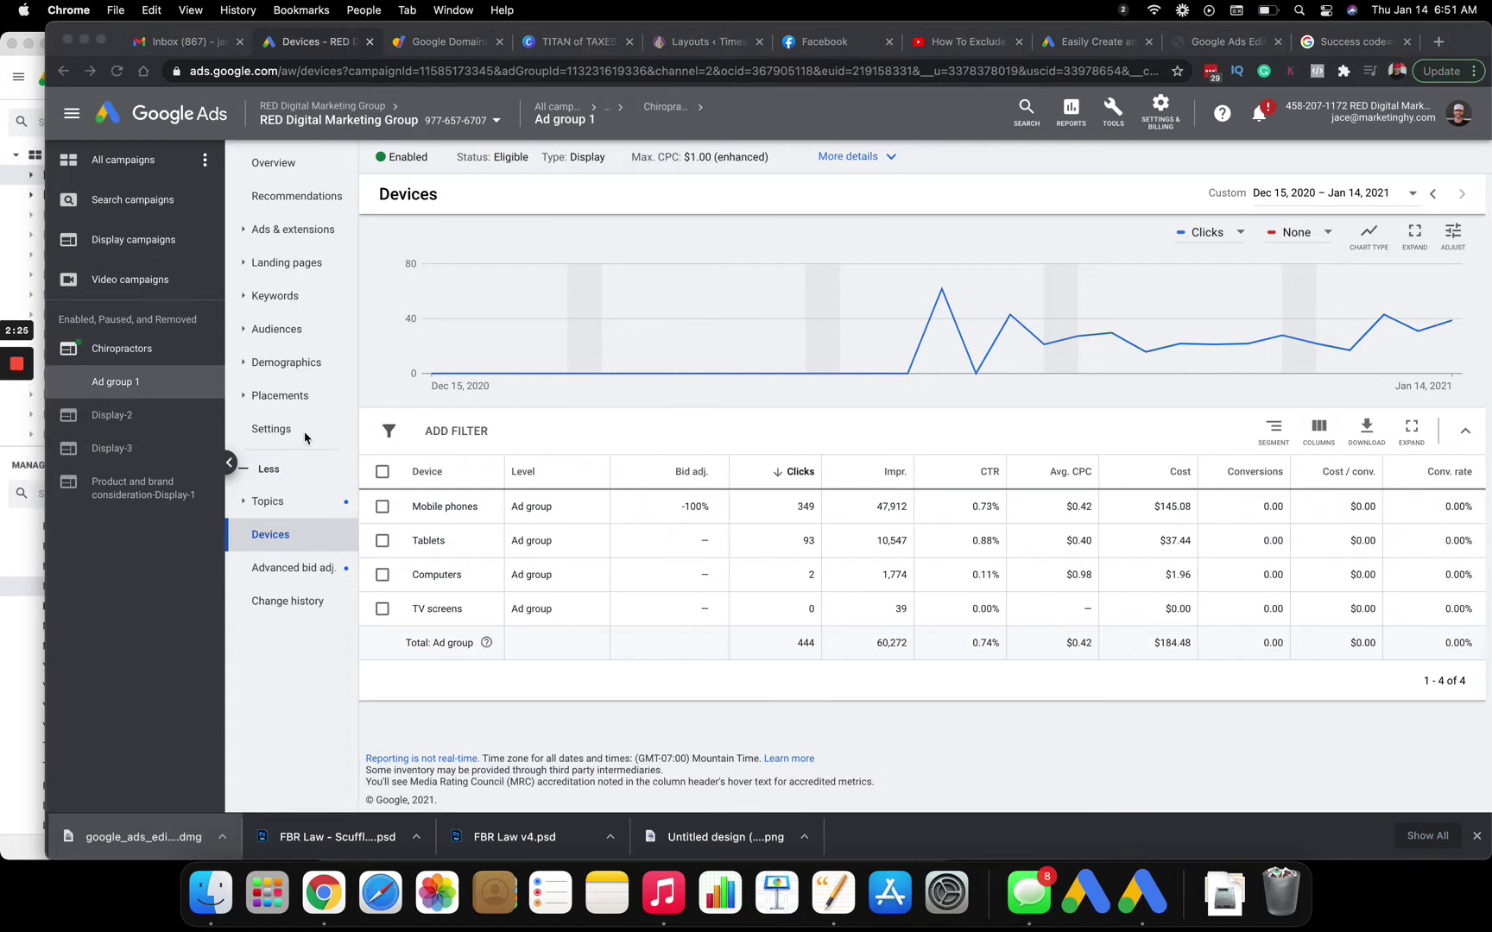
left_click(110, 354)
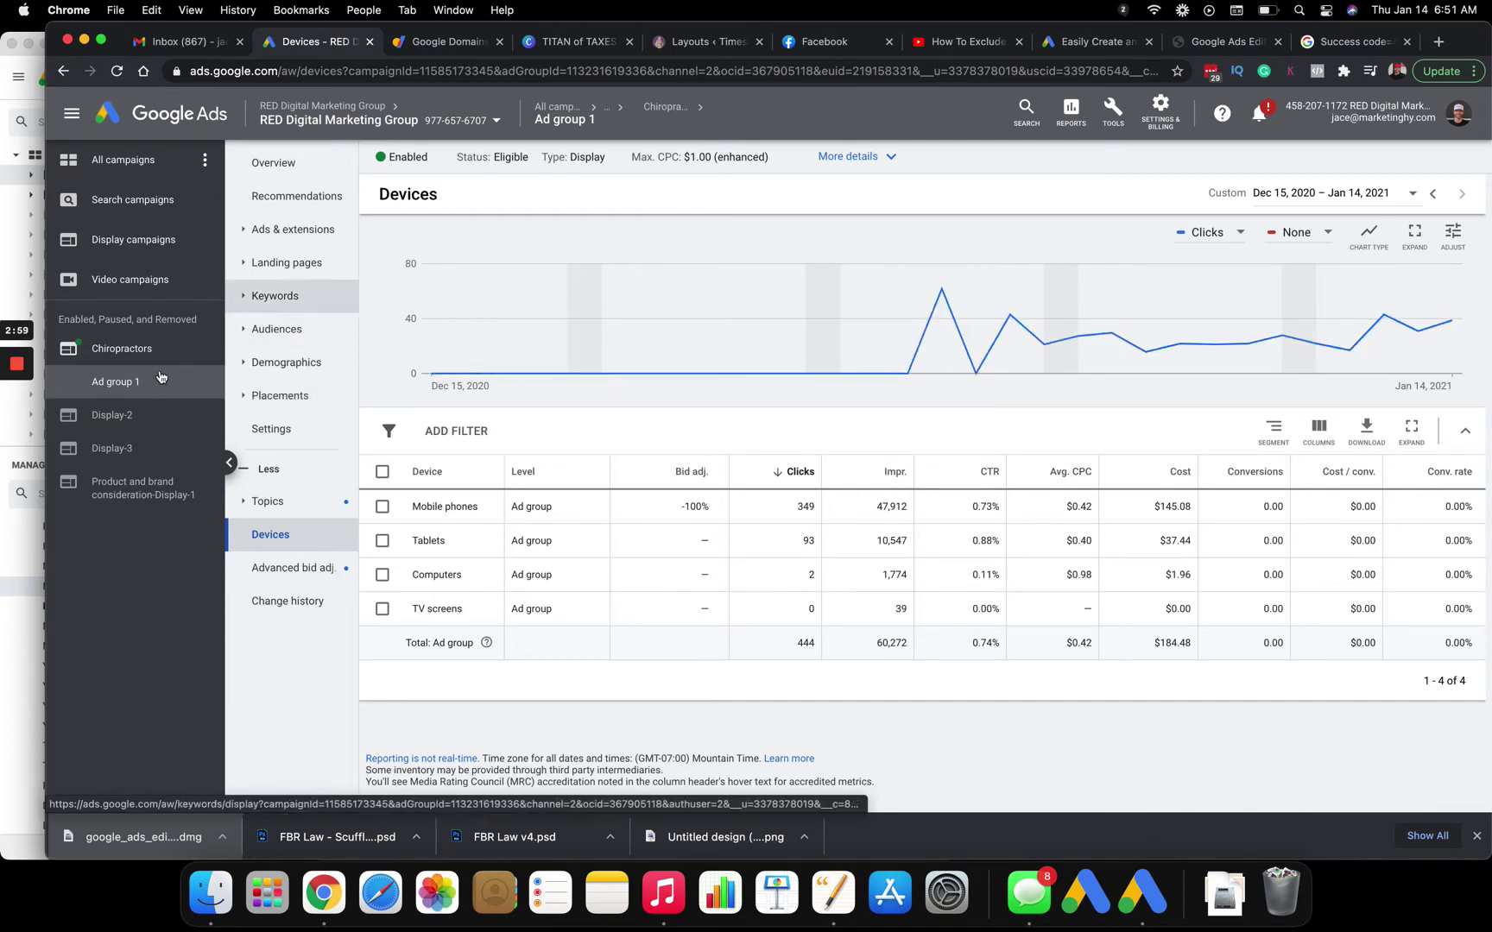
- Bring Google Ads Editor to the front, showing the empty Mobile app categories list
left_click(22, 637)
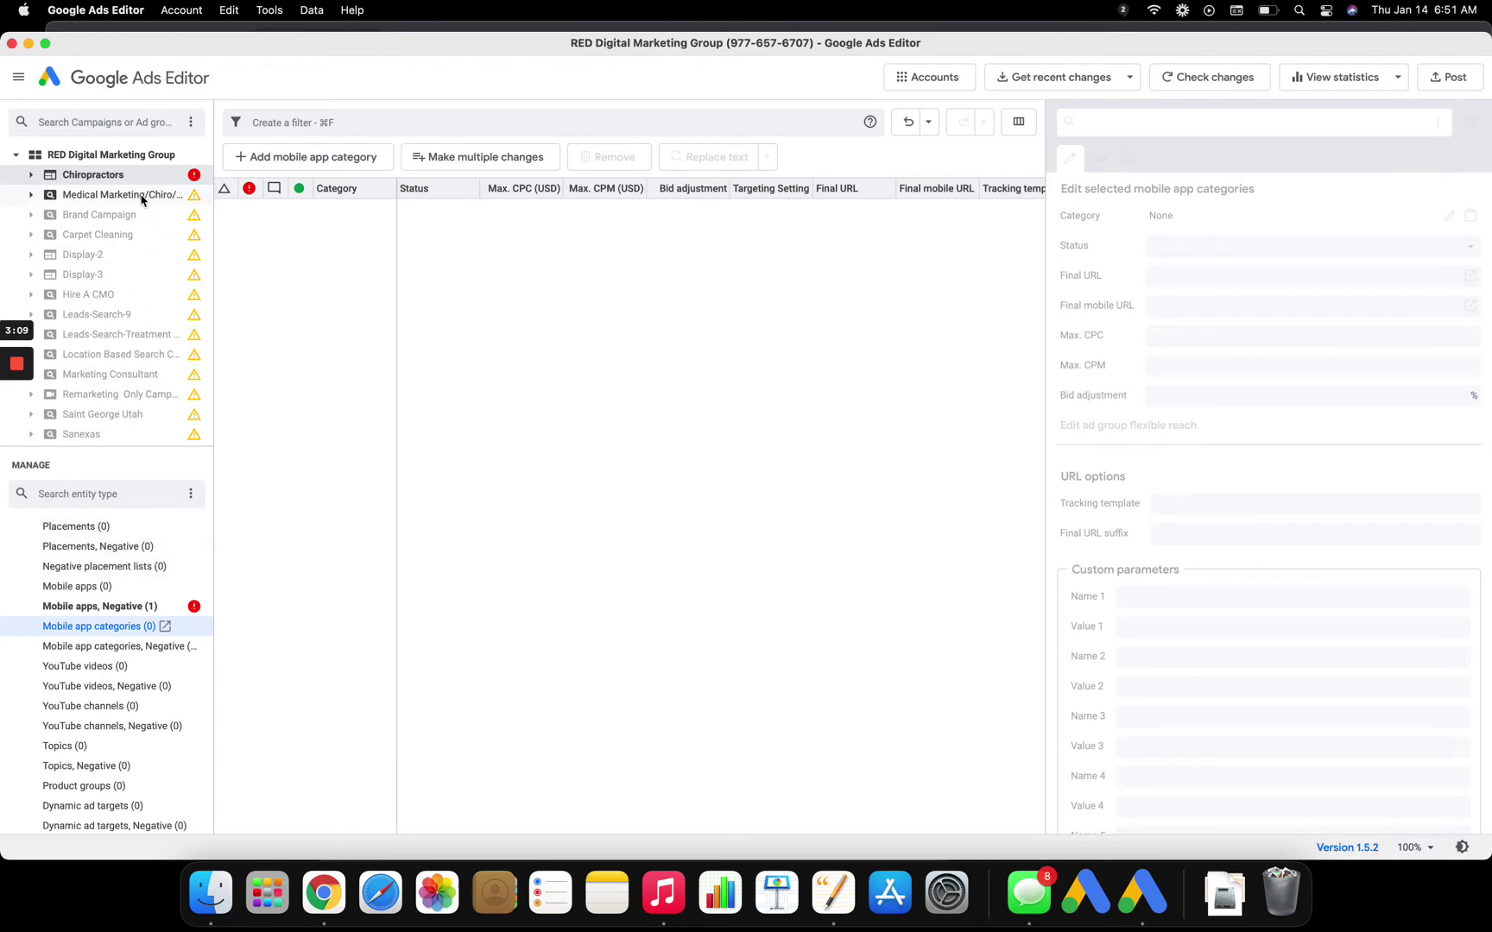
- Select the Chiropractors campaign and open its empty Mobile app categories (0) list and category picker
left_click(95, 176)
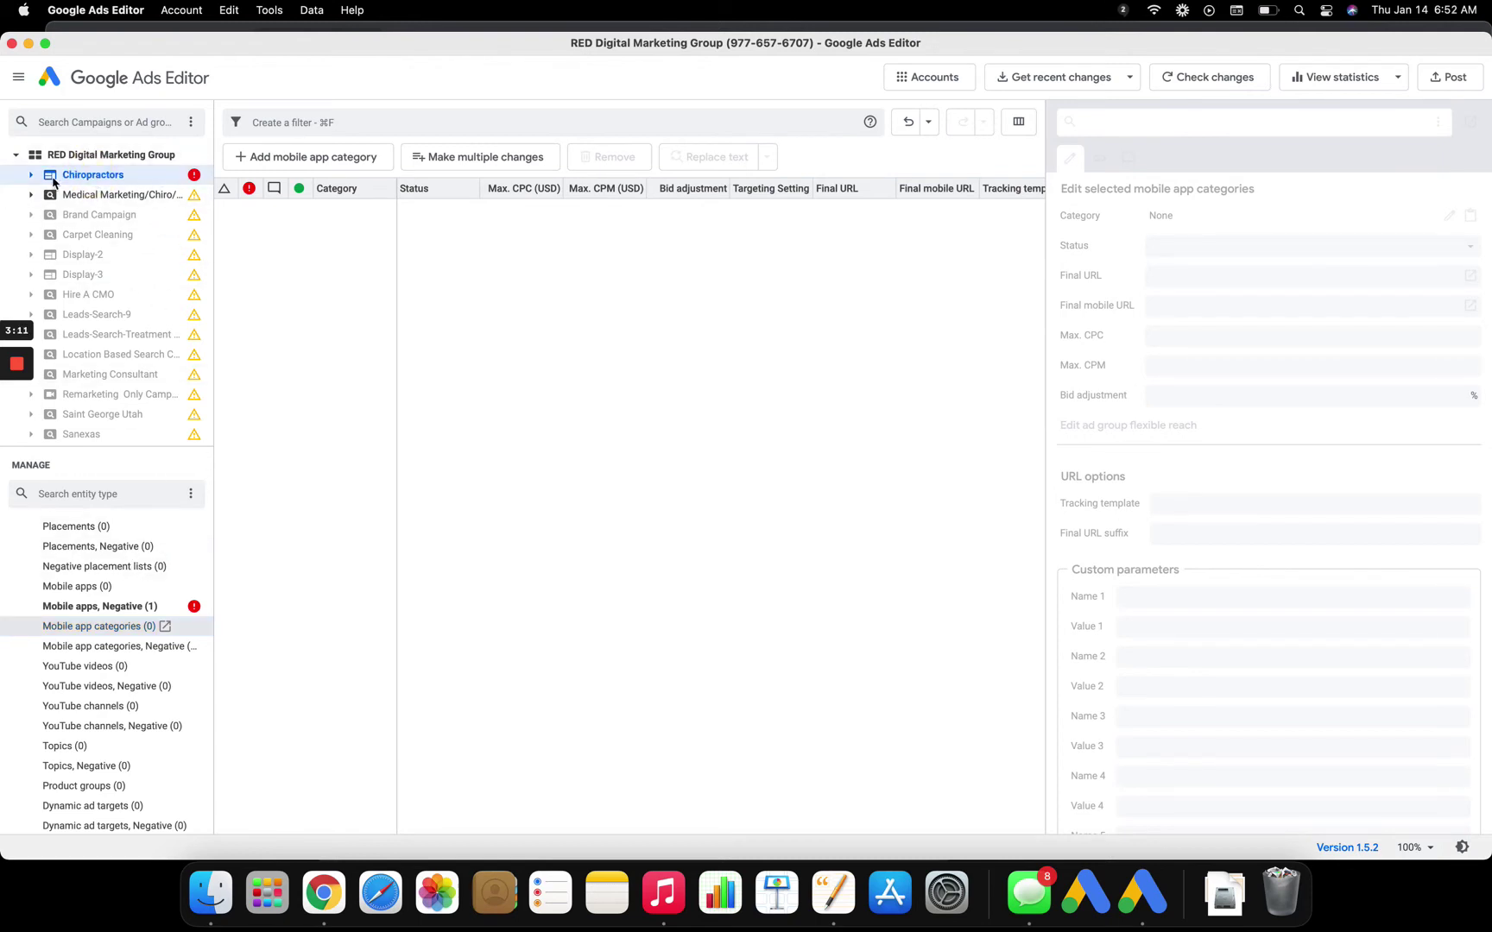
scroll(82, 622, "up", 10)
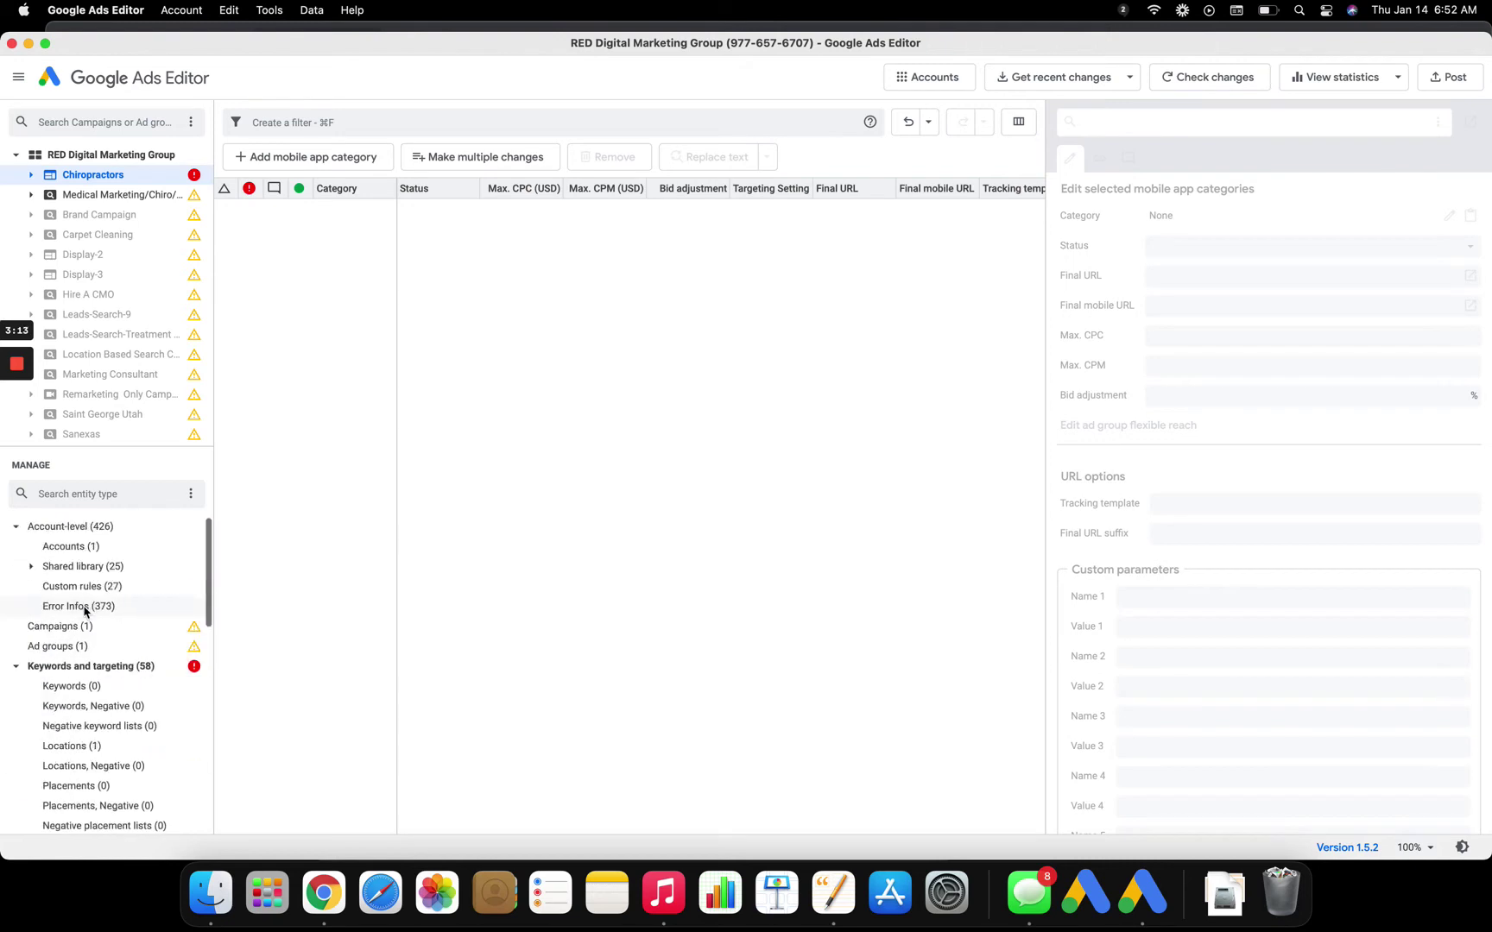
left_click(71, 633)
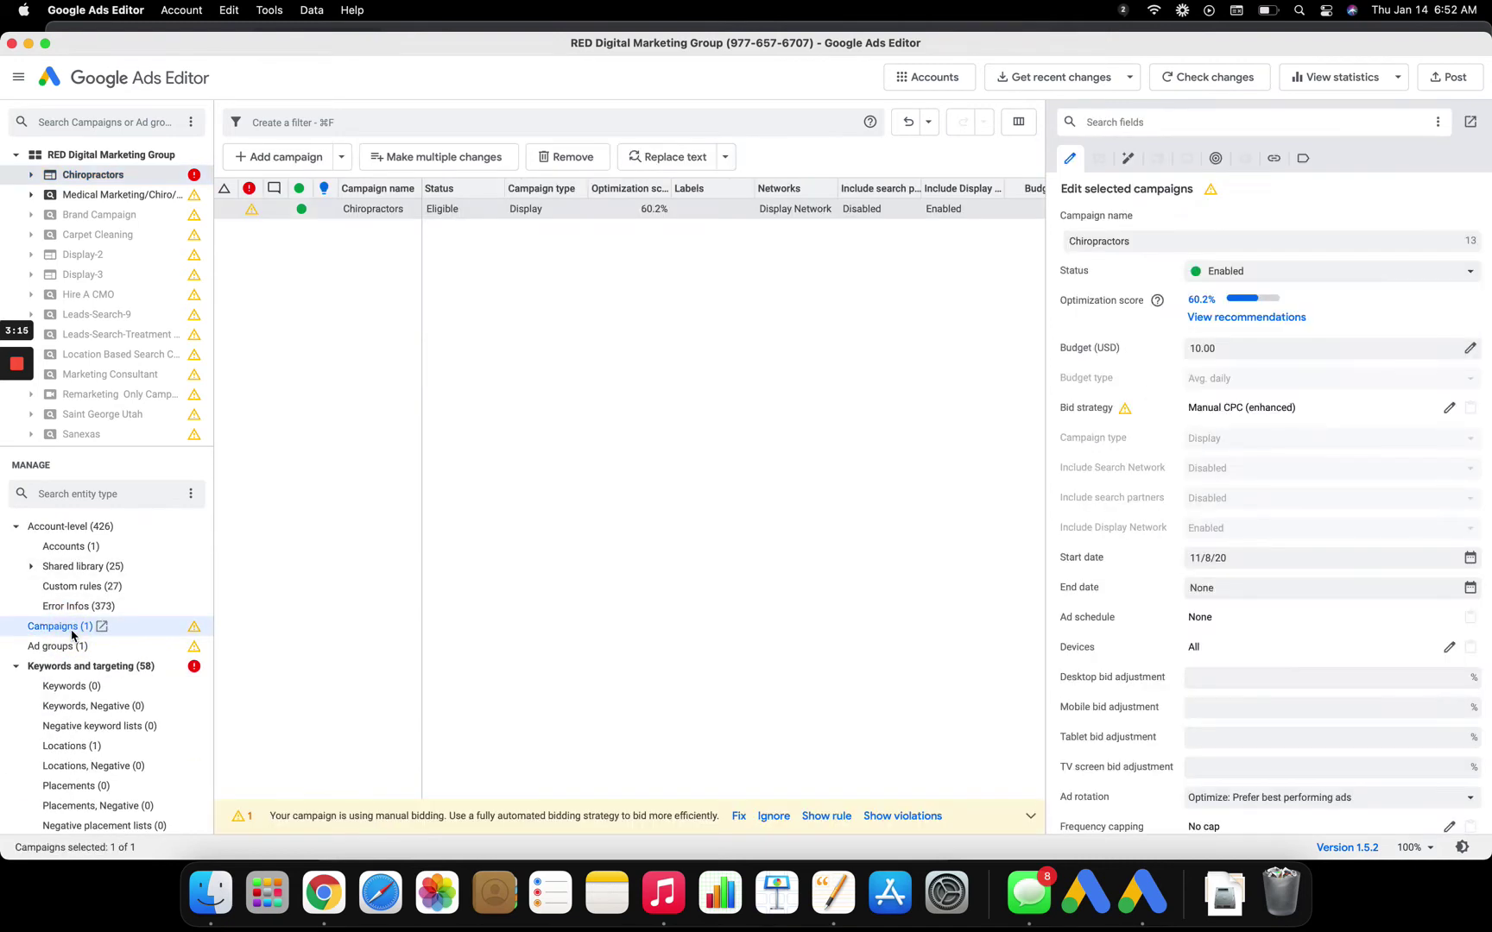
scroll(133, 523, "down", 5)
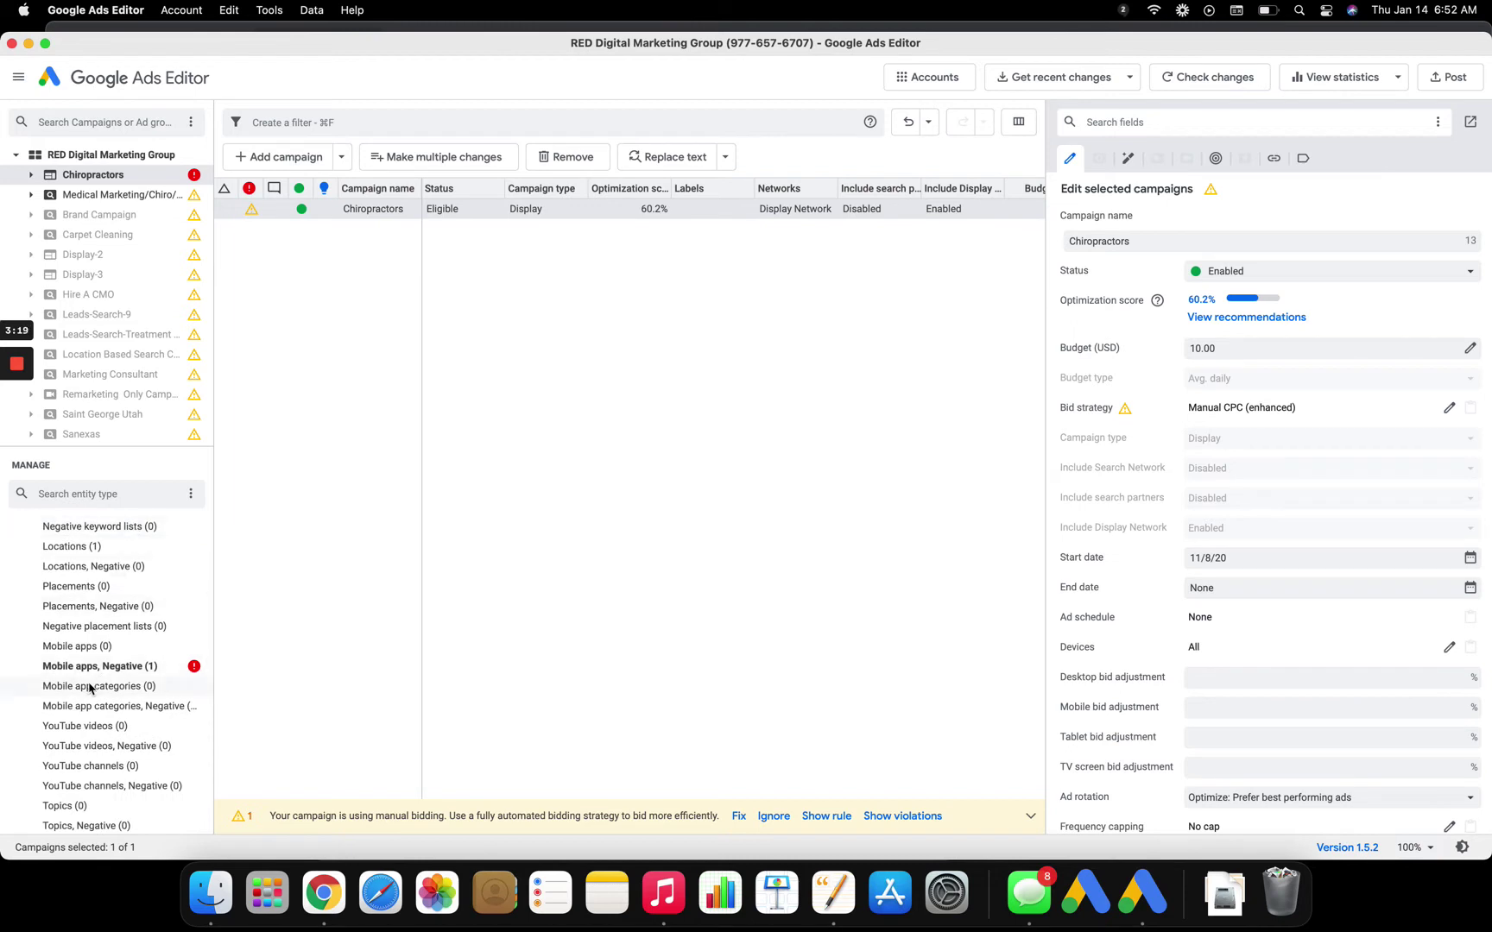
left_click(122, 689)
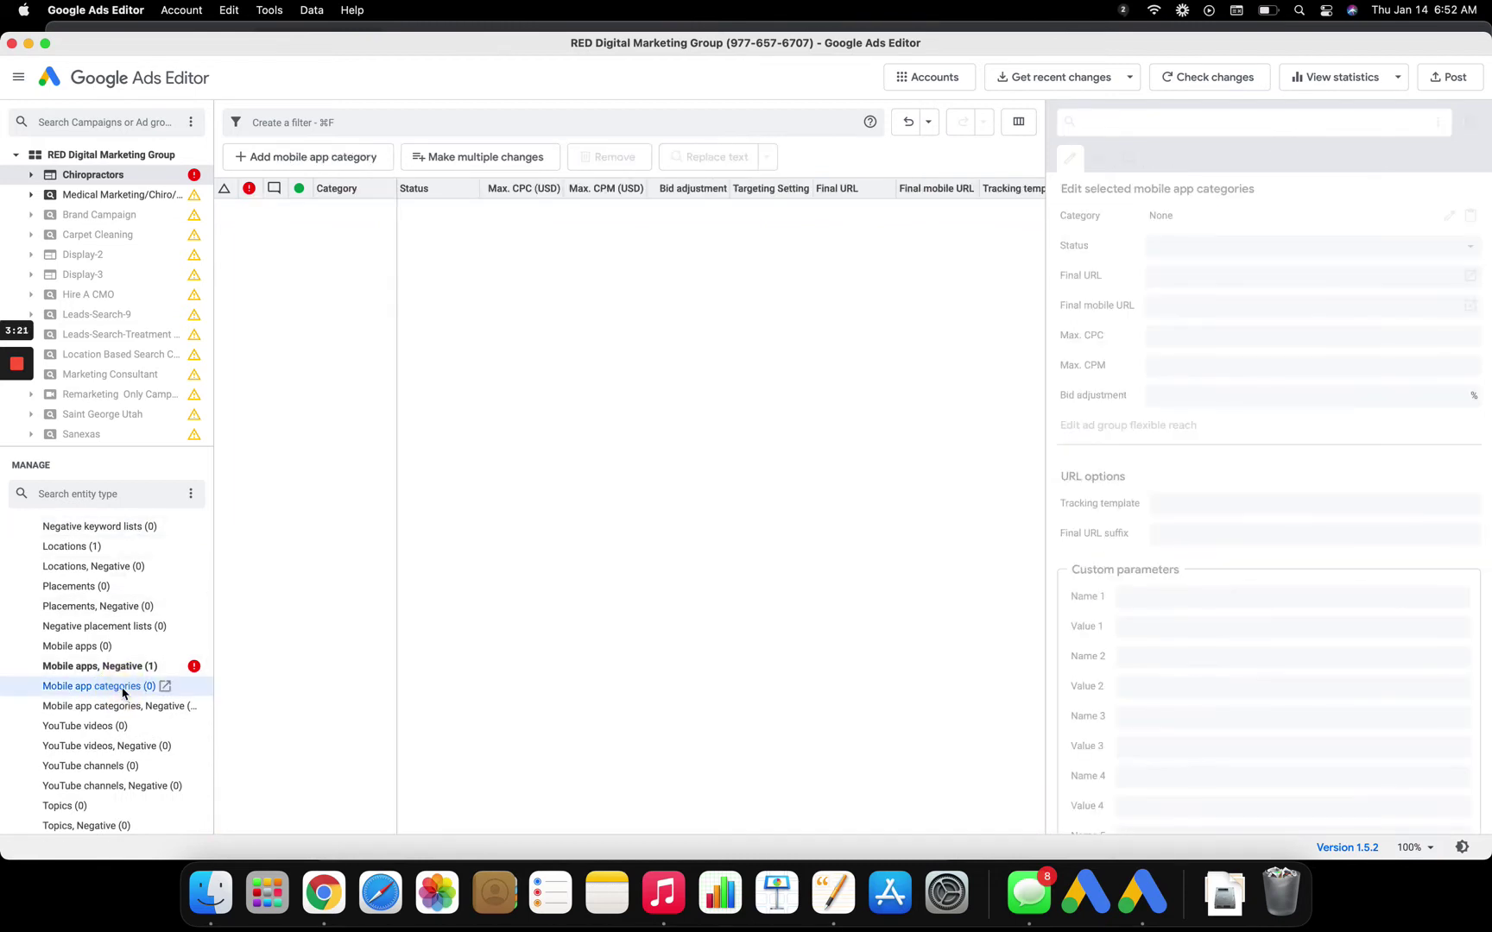
left_click(337, 158)
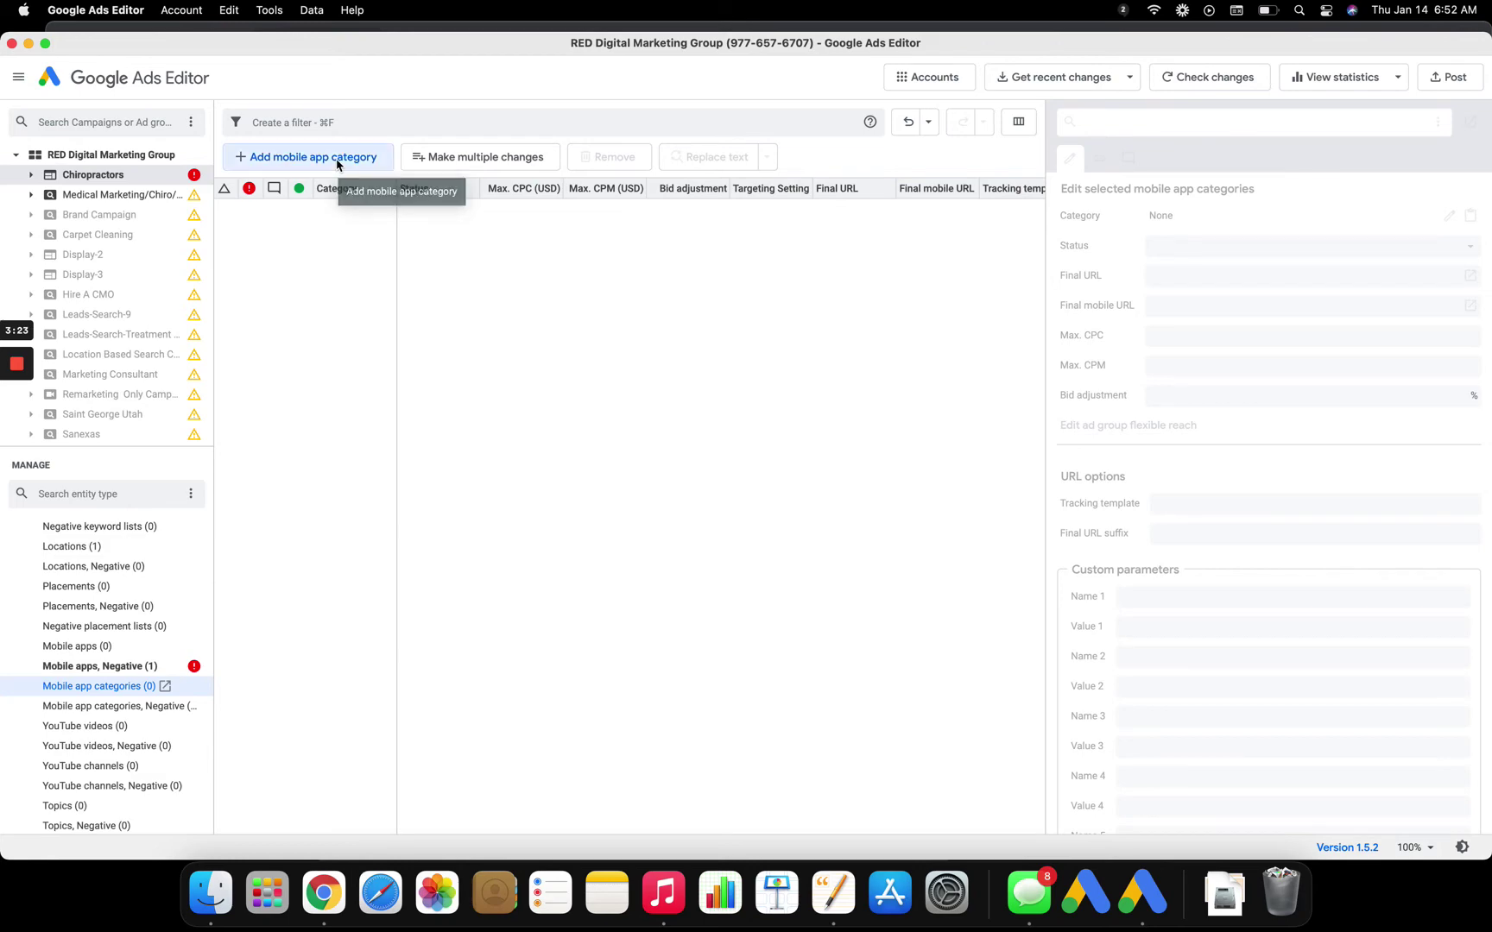
- Add Apple App Store, Google Play and Windows Phone Apps as the campaign's mobile app categories
left_click(501, 394)
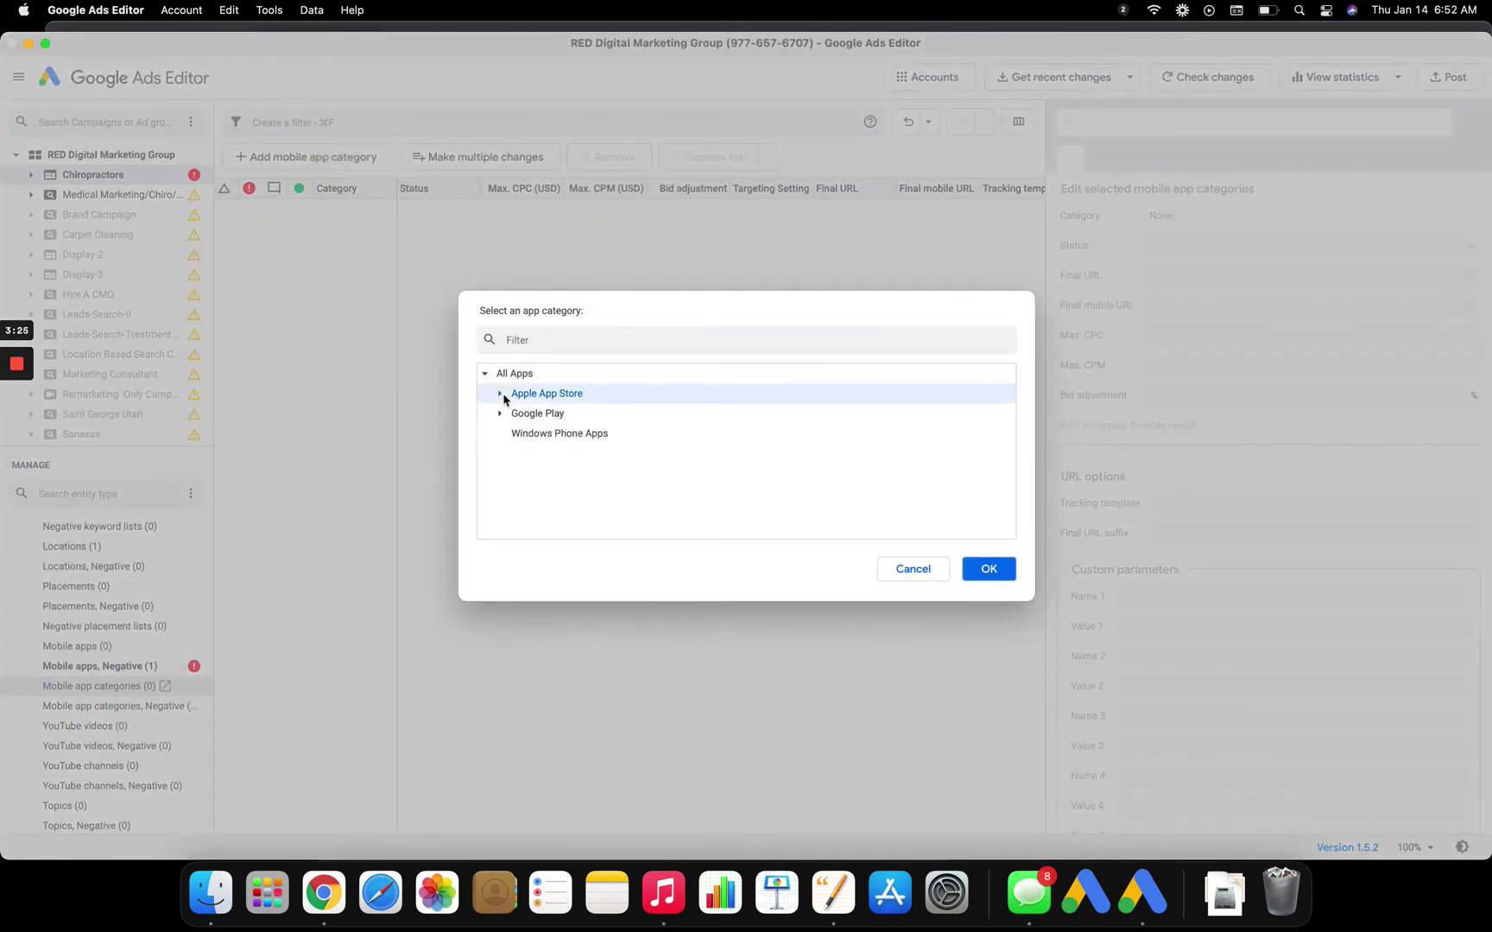
left_click(501, 395)
left_click(501, 414)
left_click(501, 414)
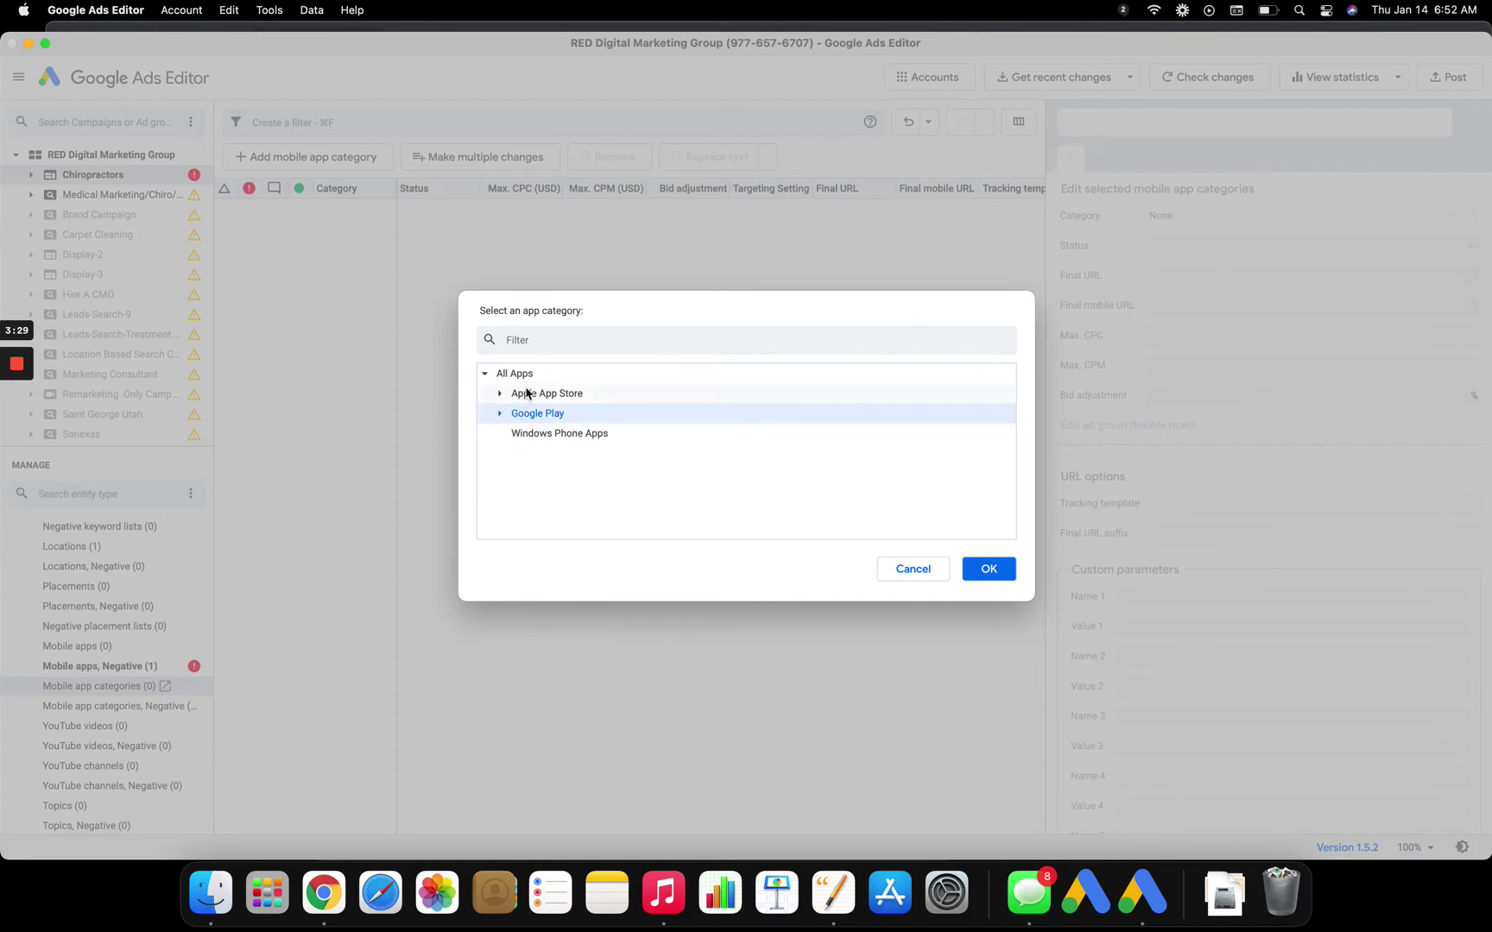
left_click(523, 393)
left_click(534, 434, "shift")
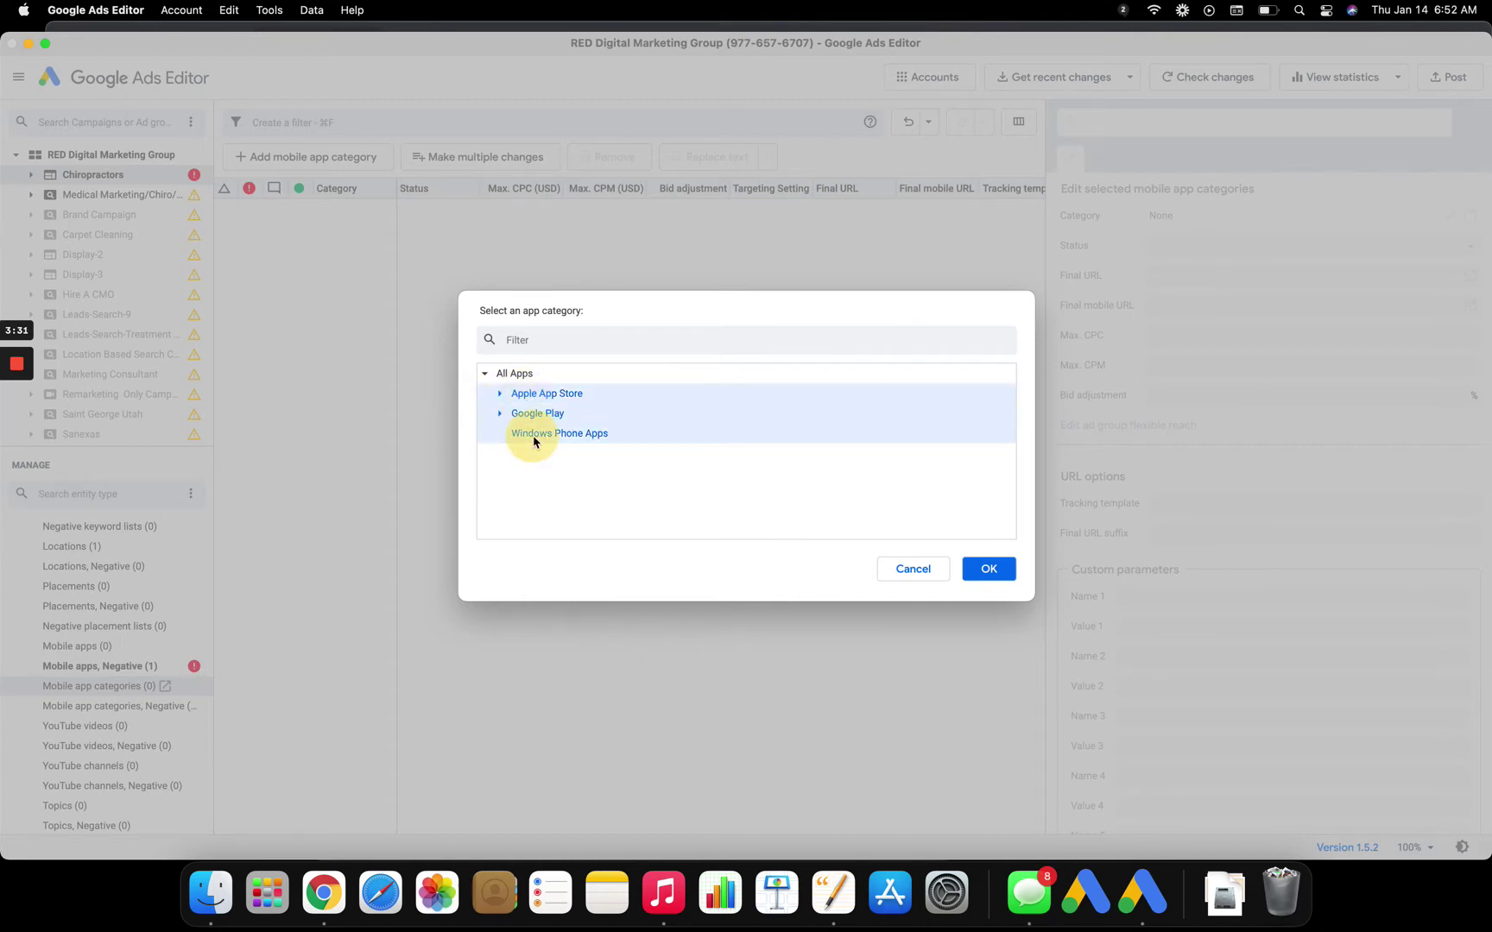
left_click(997, 573)
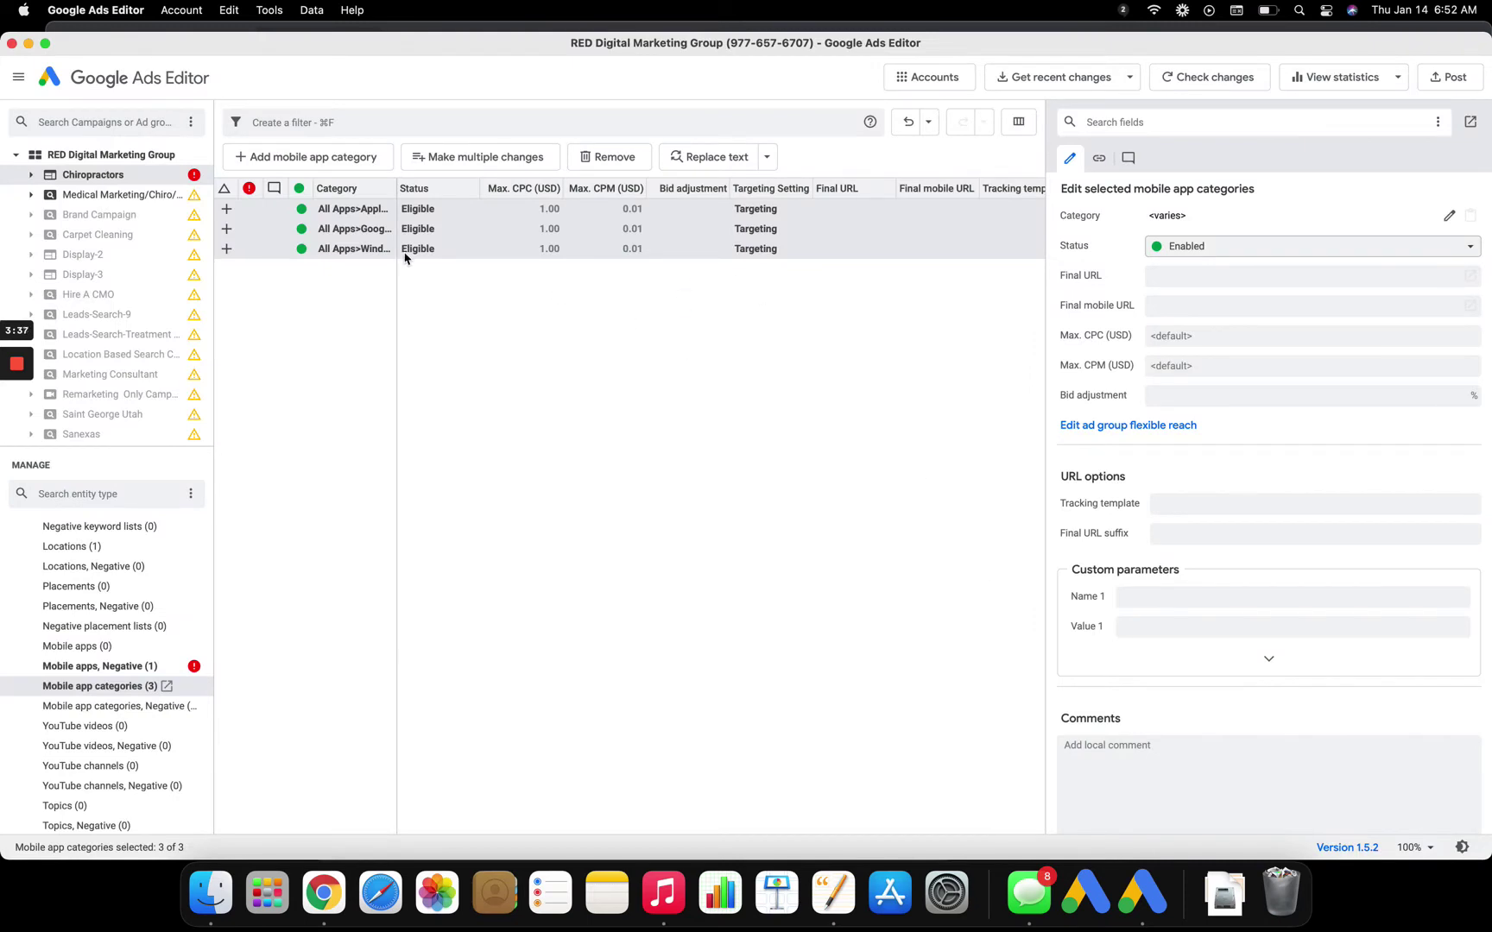
- Expand the Apple App Store category tree, including the Games, Magazines & Newspapers and Stickers subcategories
left_click(372, 163)
left_click(499, 394)
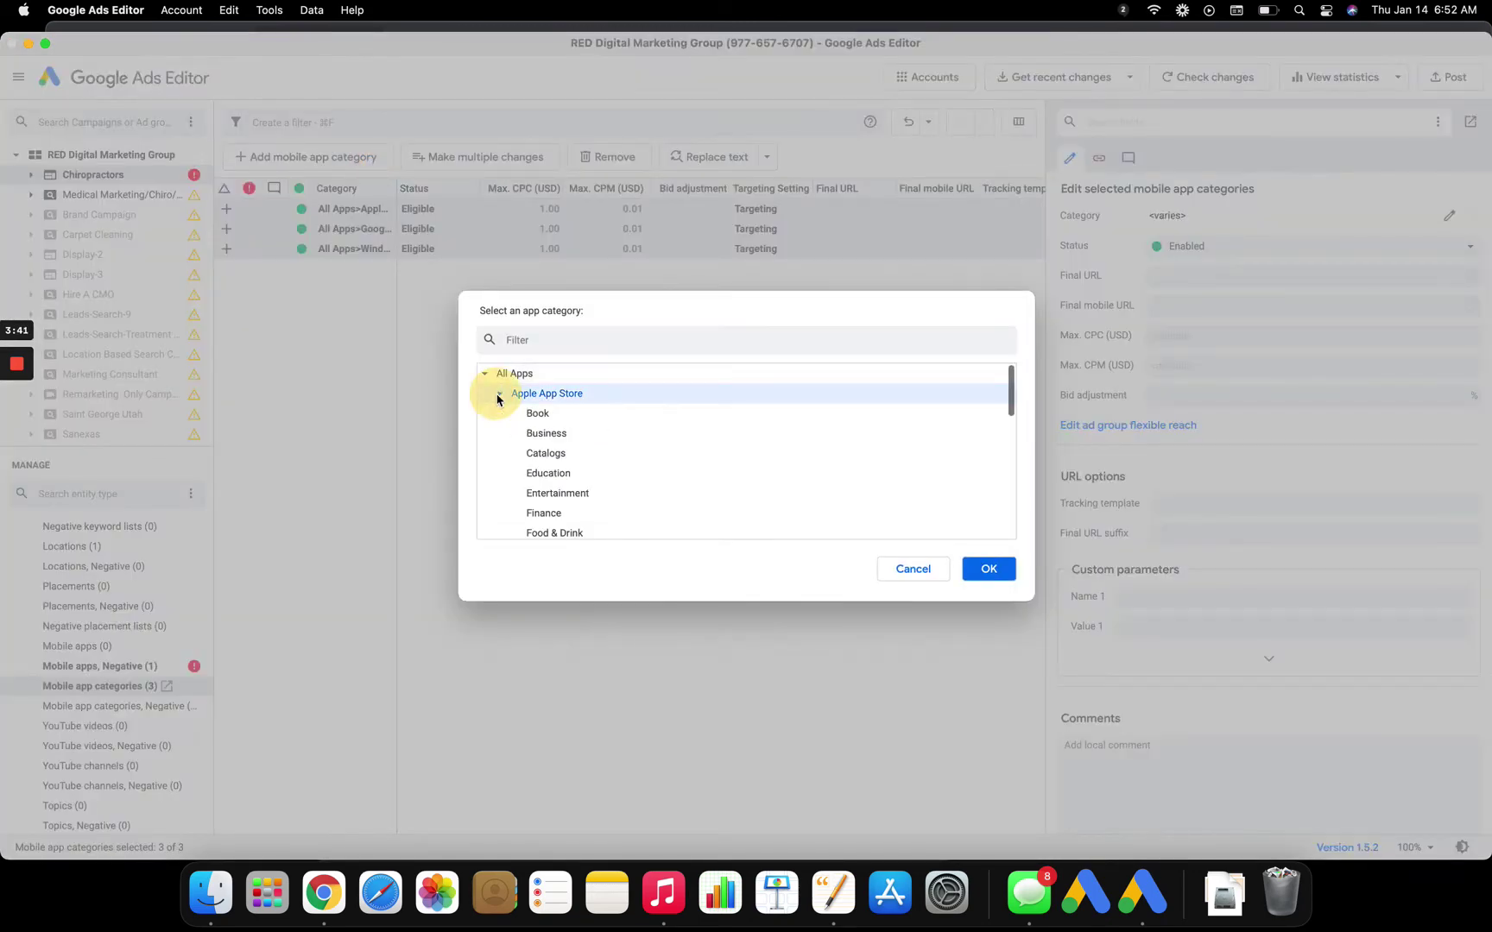
left_click(512, 408)
scroll(512, 411, "down", 2)
scroll(512, 413, "up", 2)
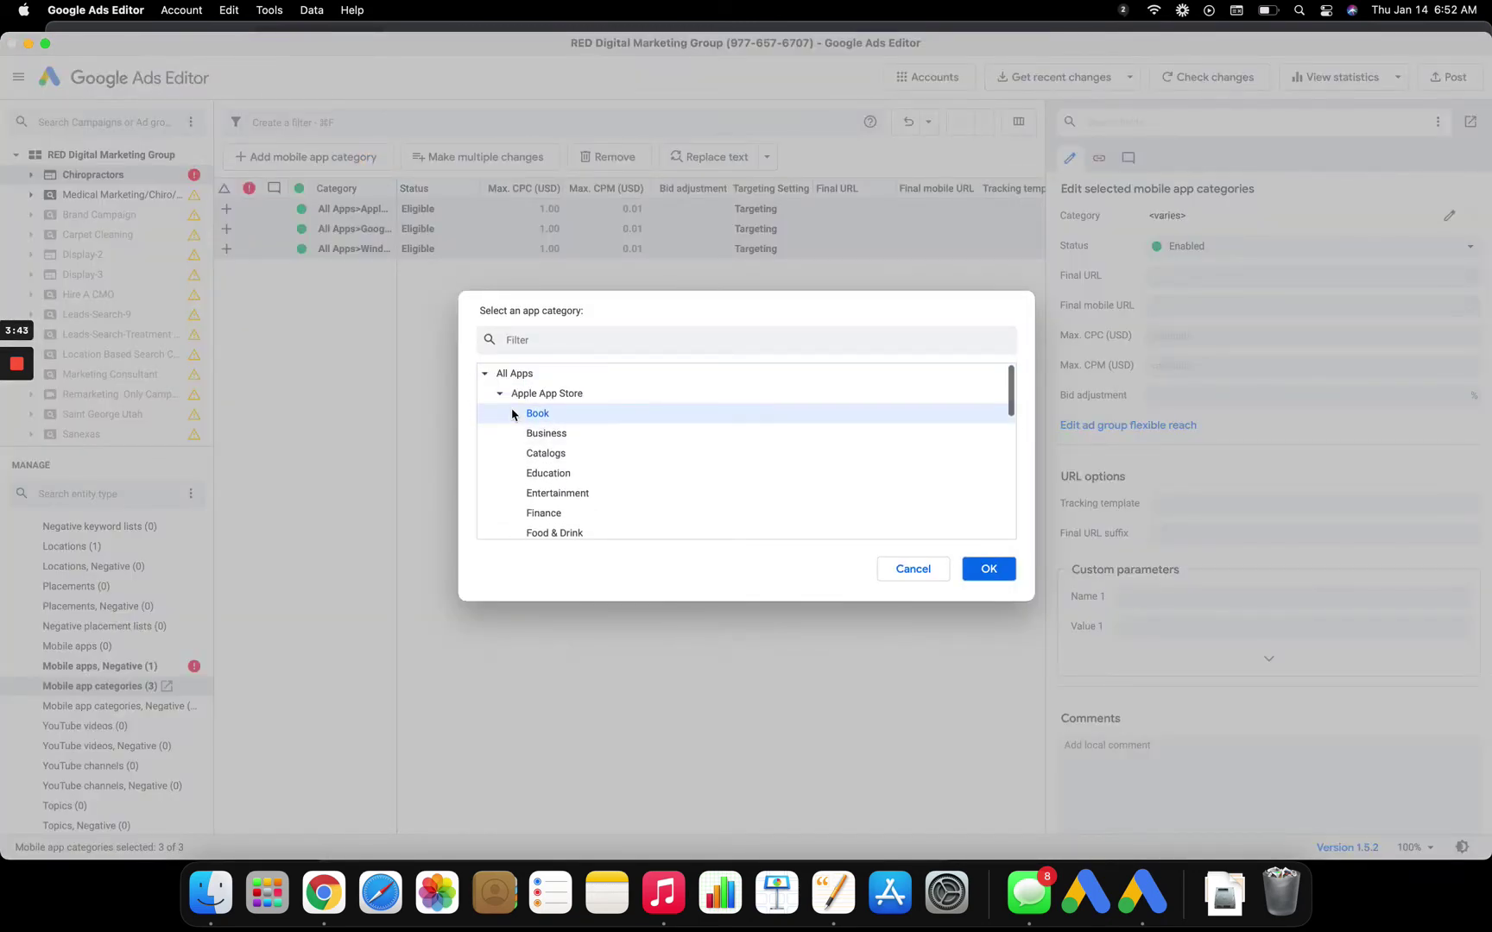
left_click(520, 375)
left_click(528, 390)
scroll(532, 390, "down", 4)
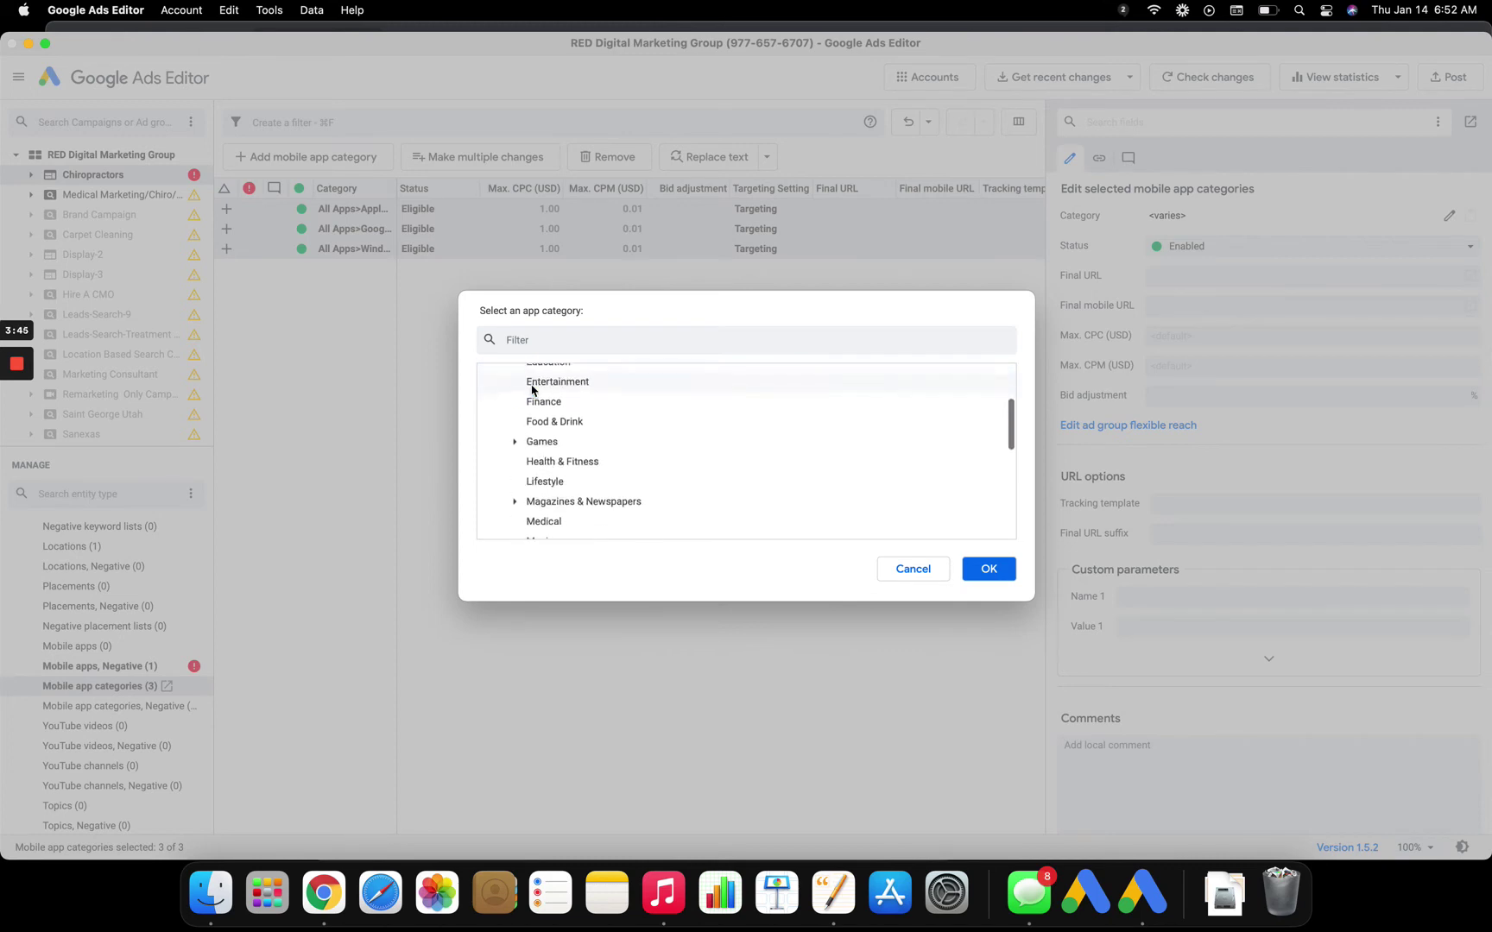
scroll(532, 390, "up", 4)
left_click(520, 375)
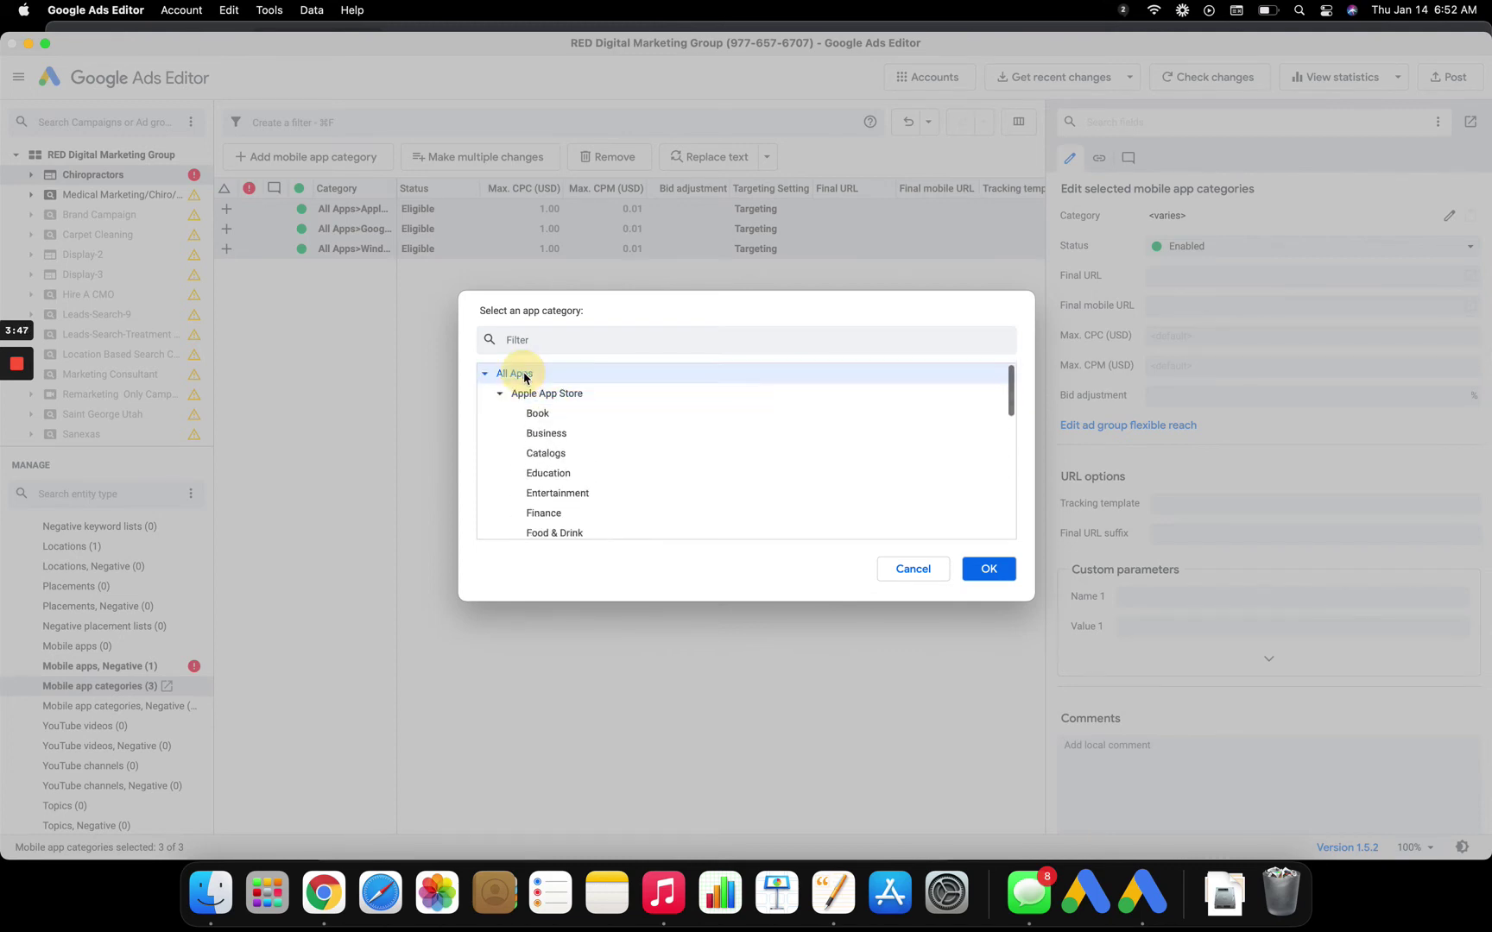
scroll(523, 397, "down", 4)
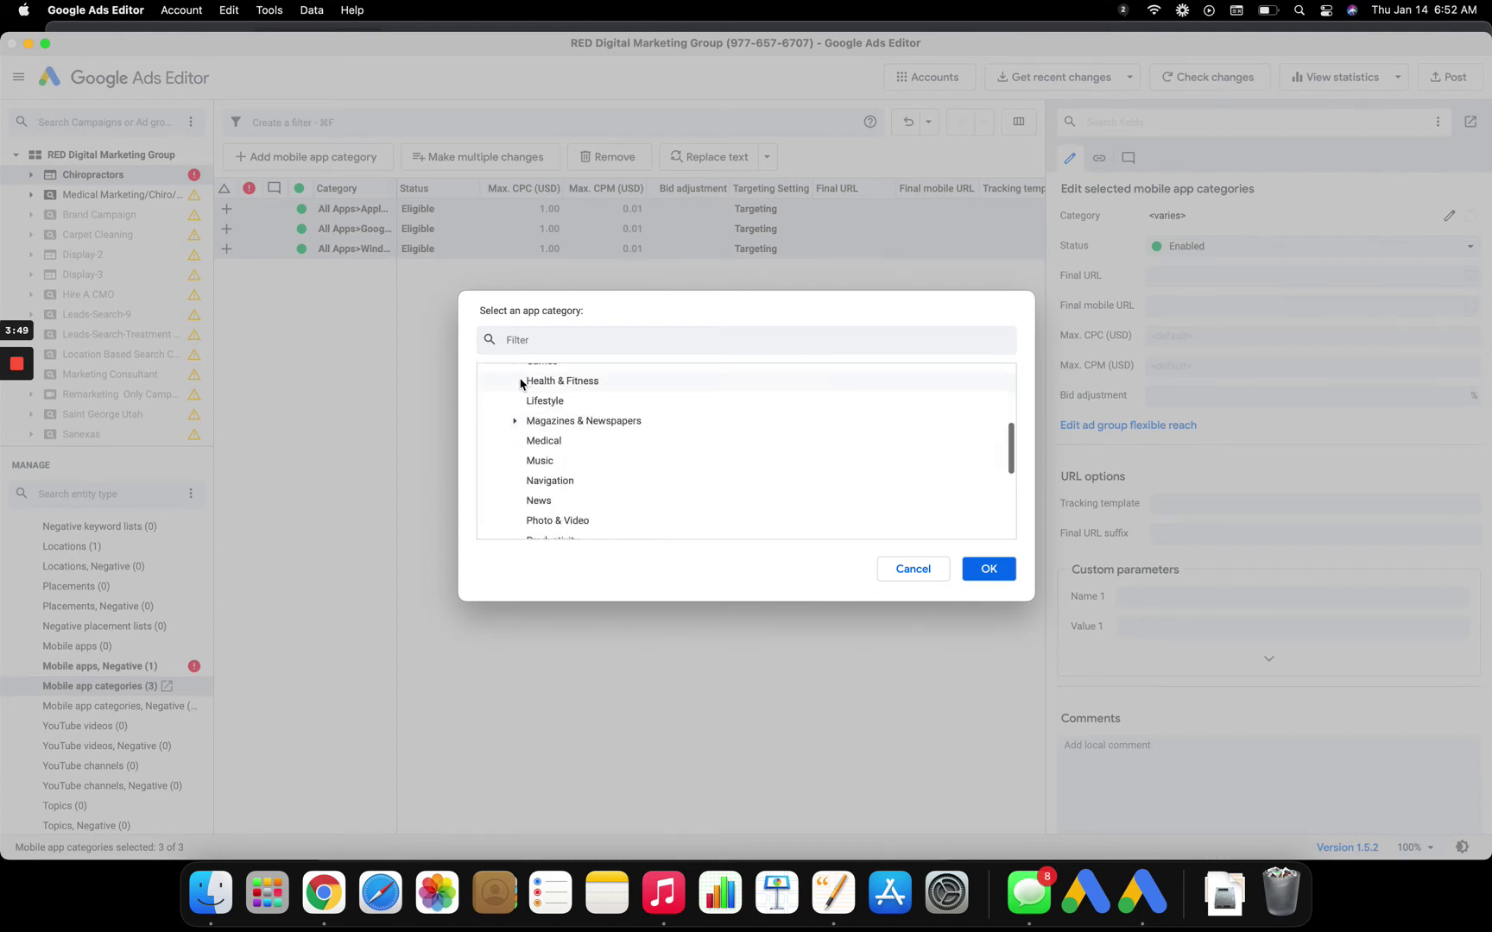
scroll(517, 380, "up", 1)
left_click(511, 393)
scroll(513, 414, "down", 2)
scroll(517, 450, "down", 5)
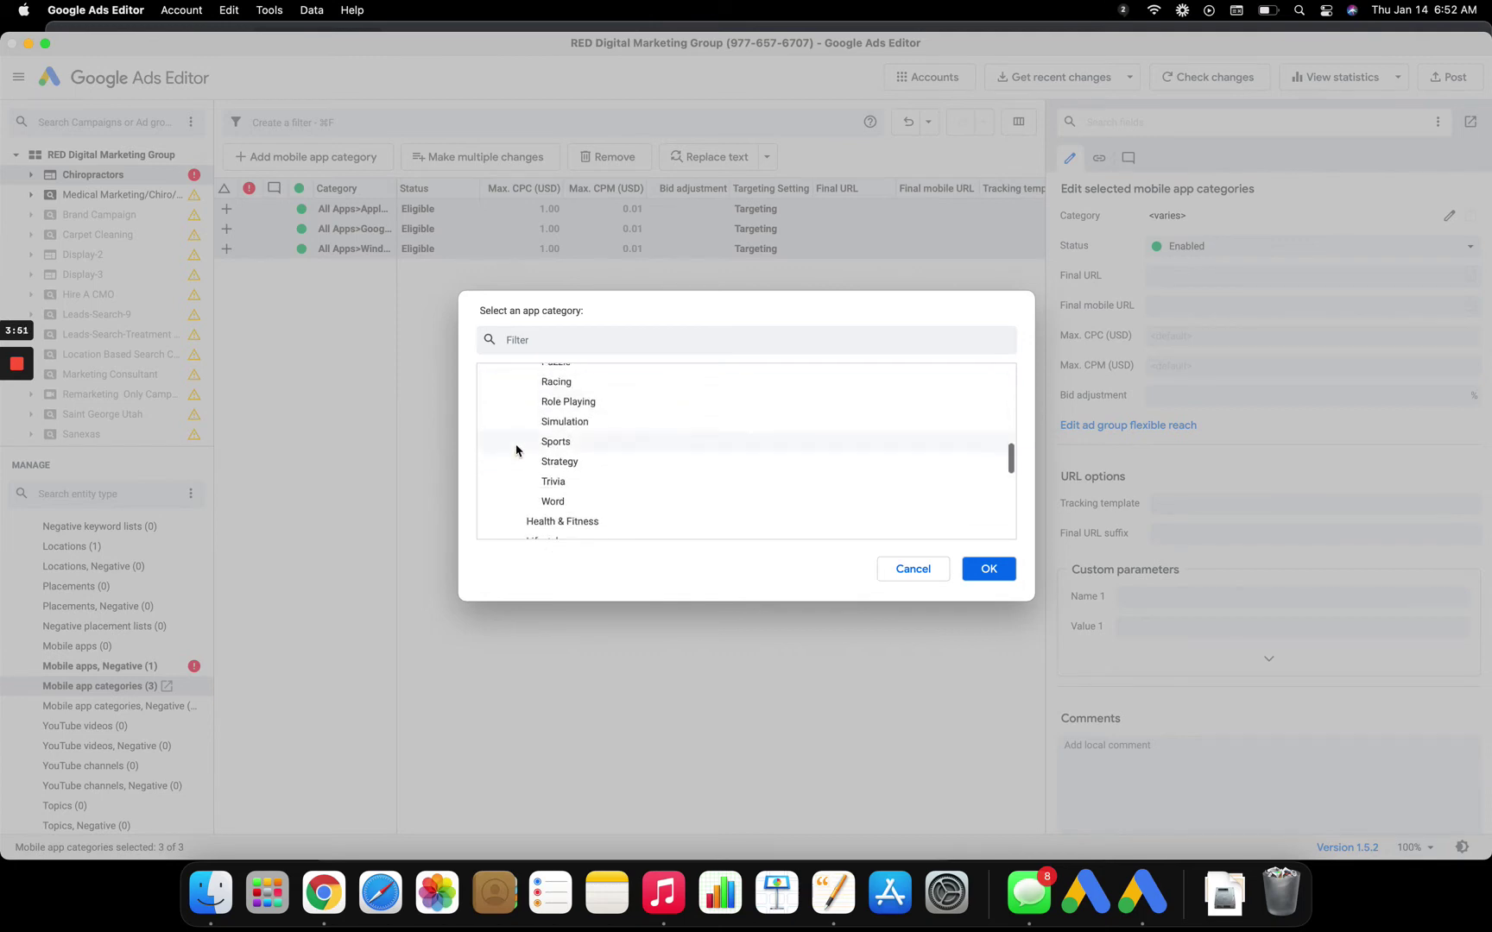
left_click(515, 406)
left_click(516, 405)
scroll(515, 409, "down", 10)
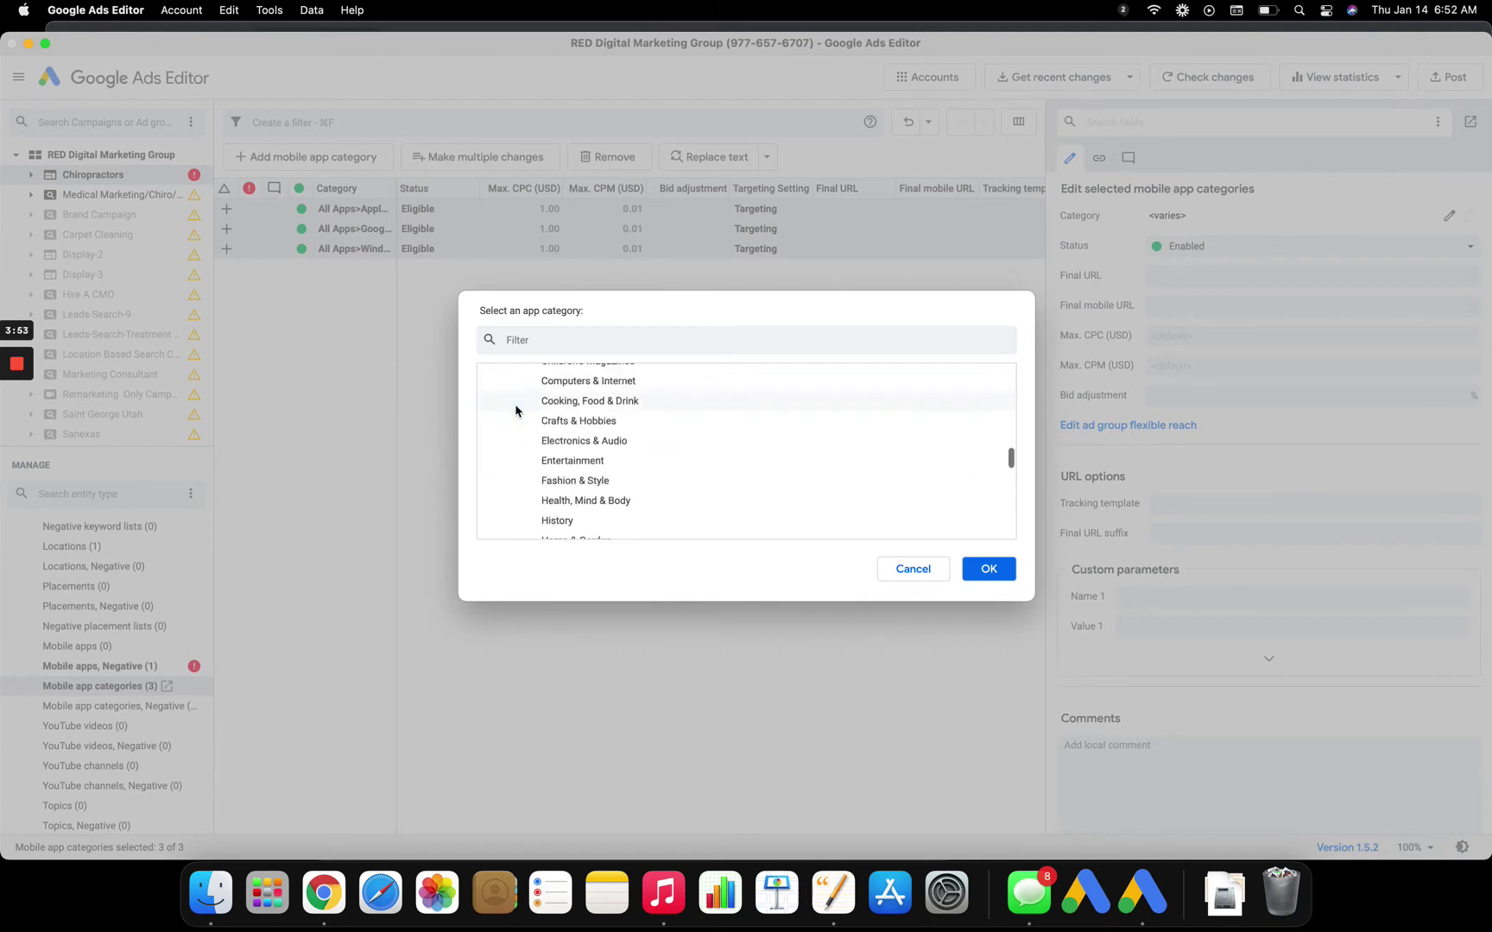
scroll(516, 414, "down", 5)
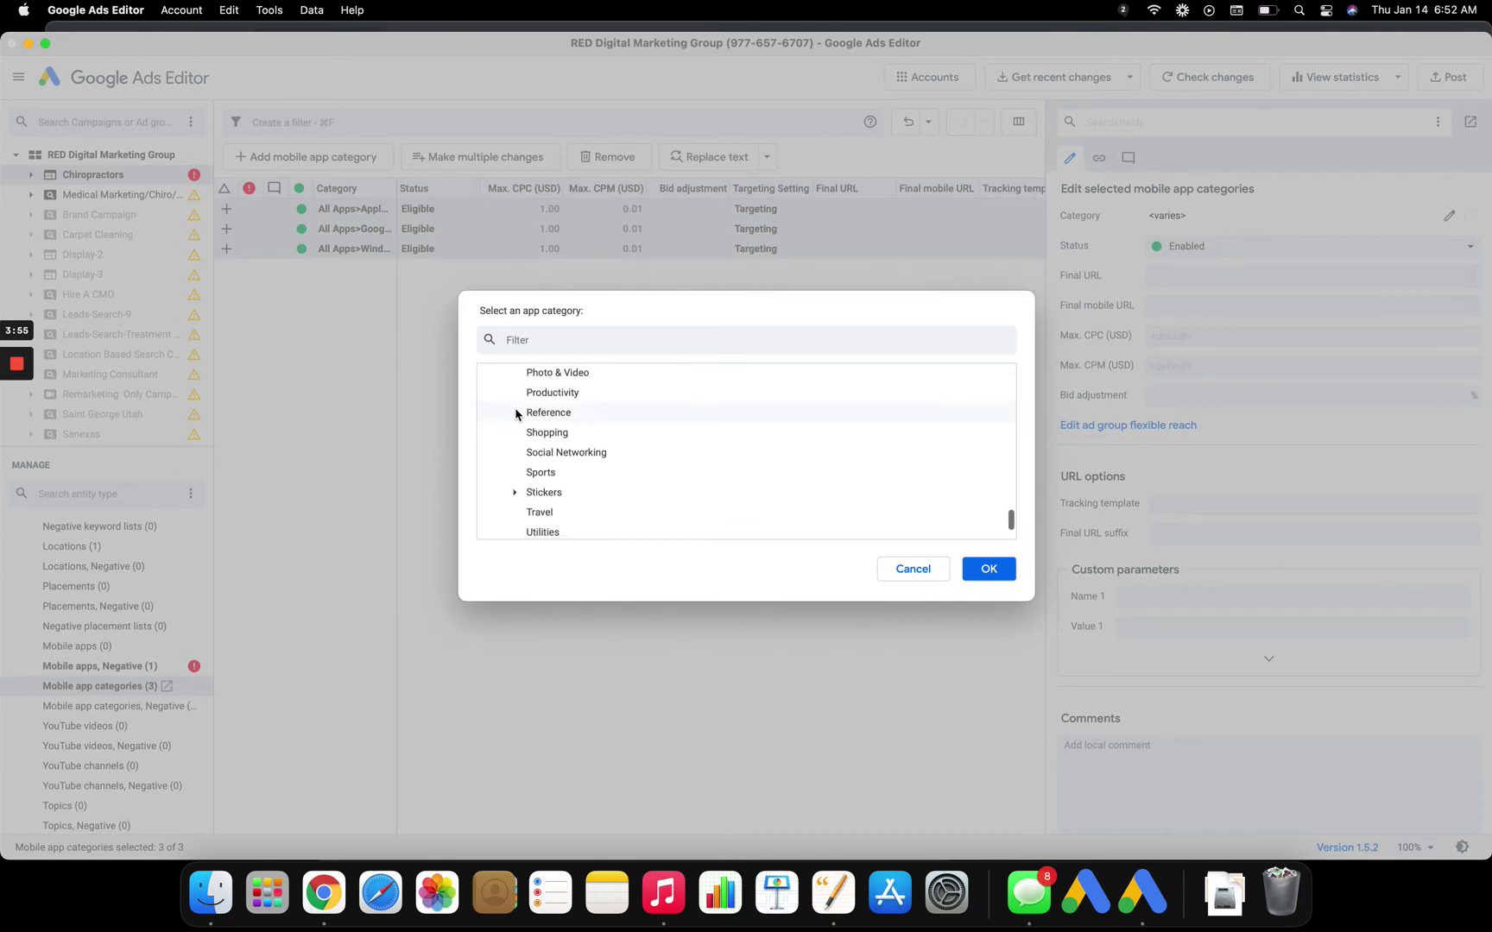
left_click(516, 489)
scroll(517, 495, "down", 3)
scroll(509, 494, "down", 3)
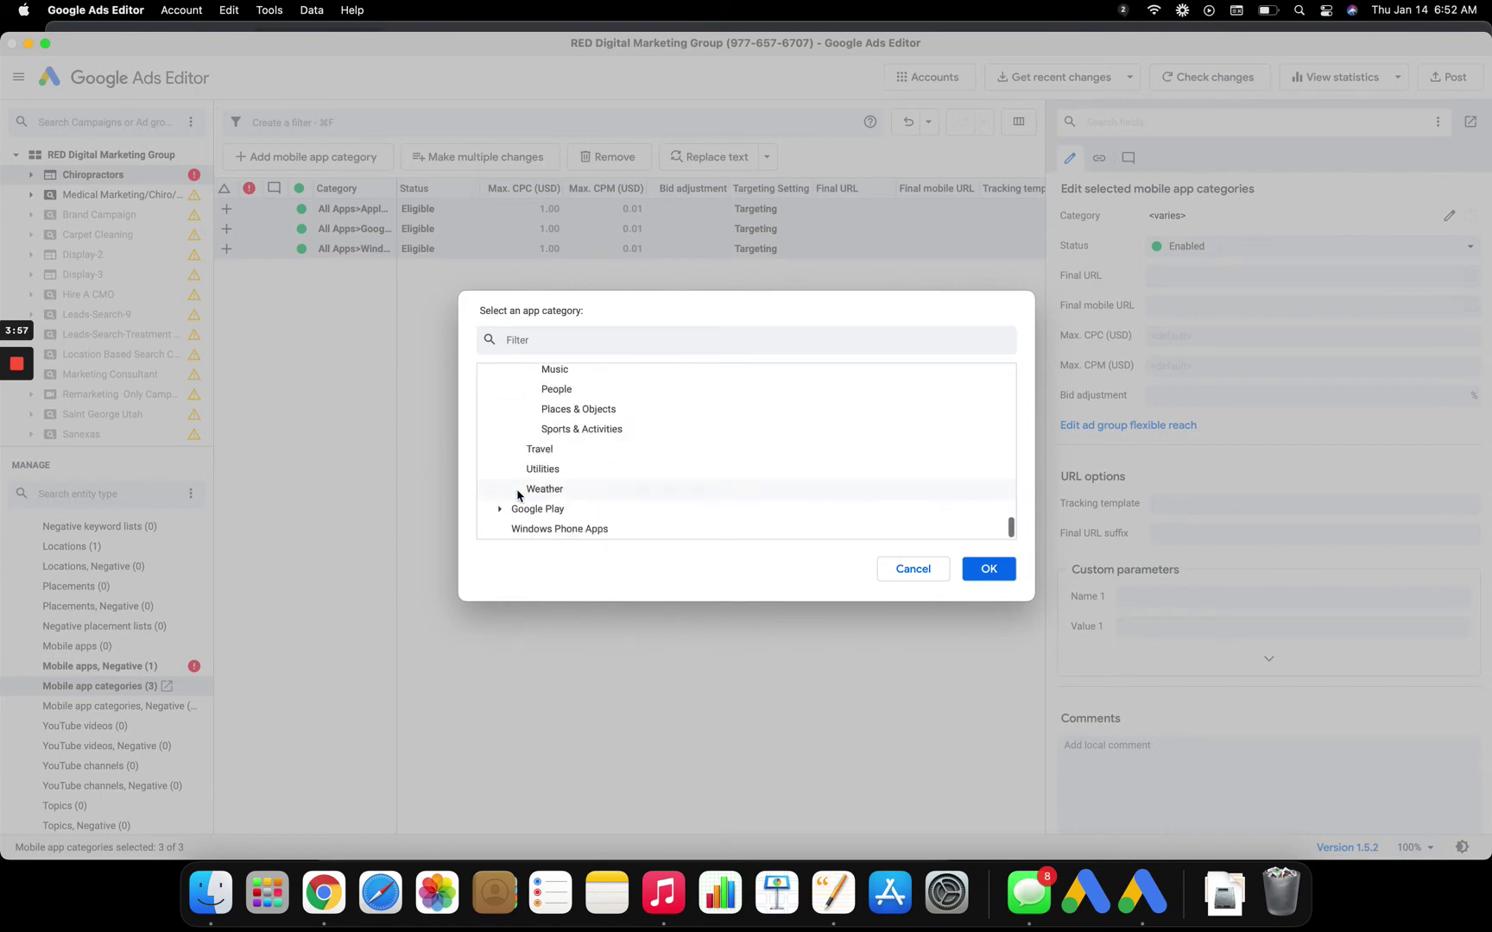
- Expand Google Play's Family subcategories, then add every category under All Apps to the campaign
left_click(499, 511)
scroll(500, 516, "down", 2)
scroll(499, 515, "down", 3)
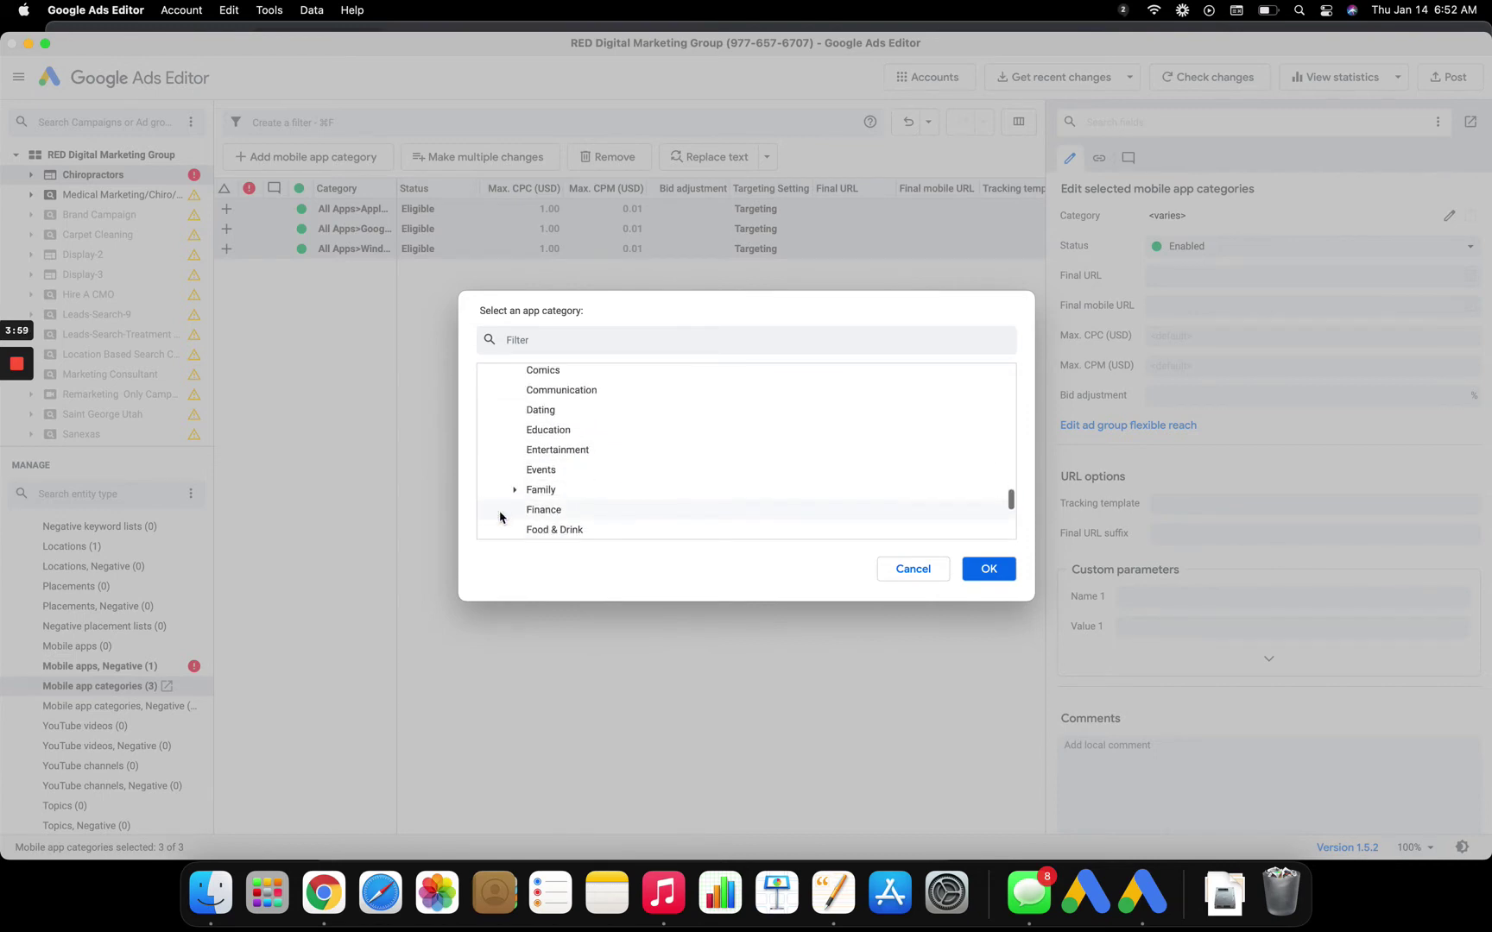
left_click(510, 489)
scroll(510, 492, "down", 8)
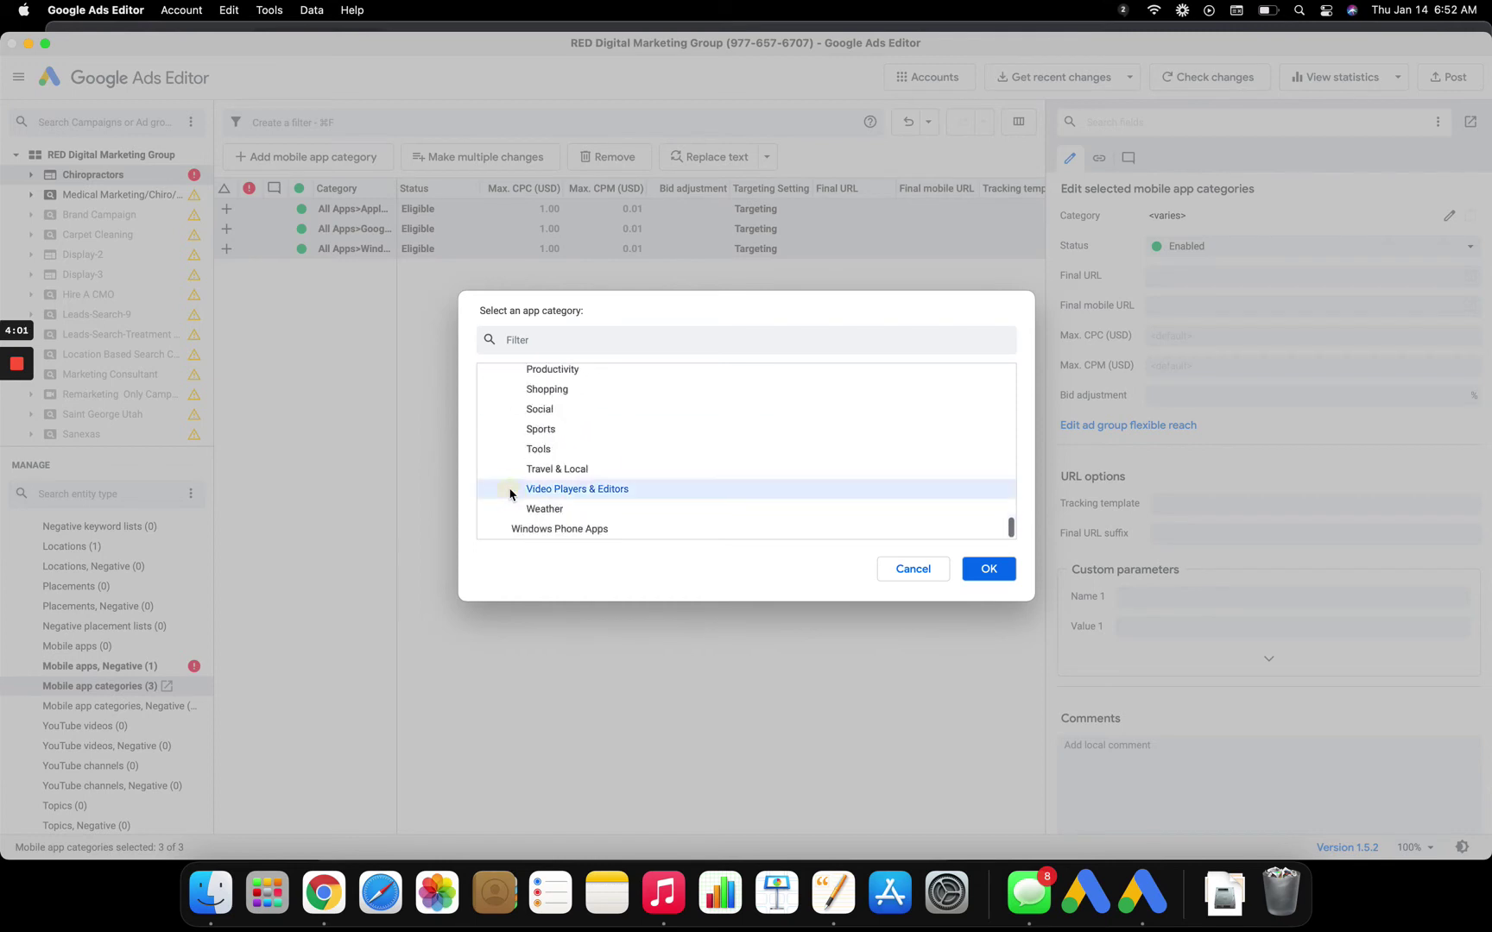
left_click(509, 494)
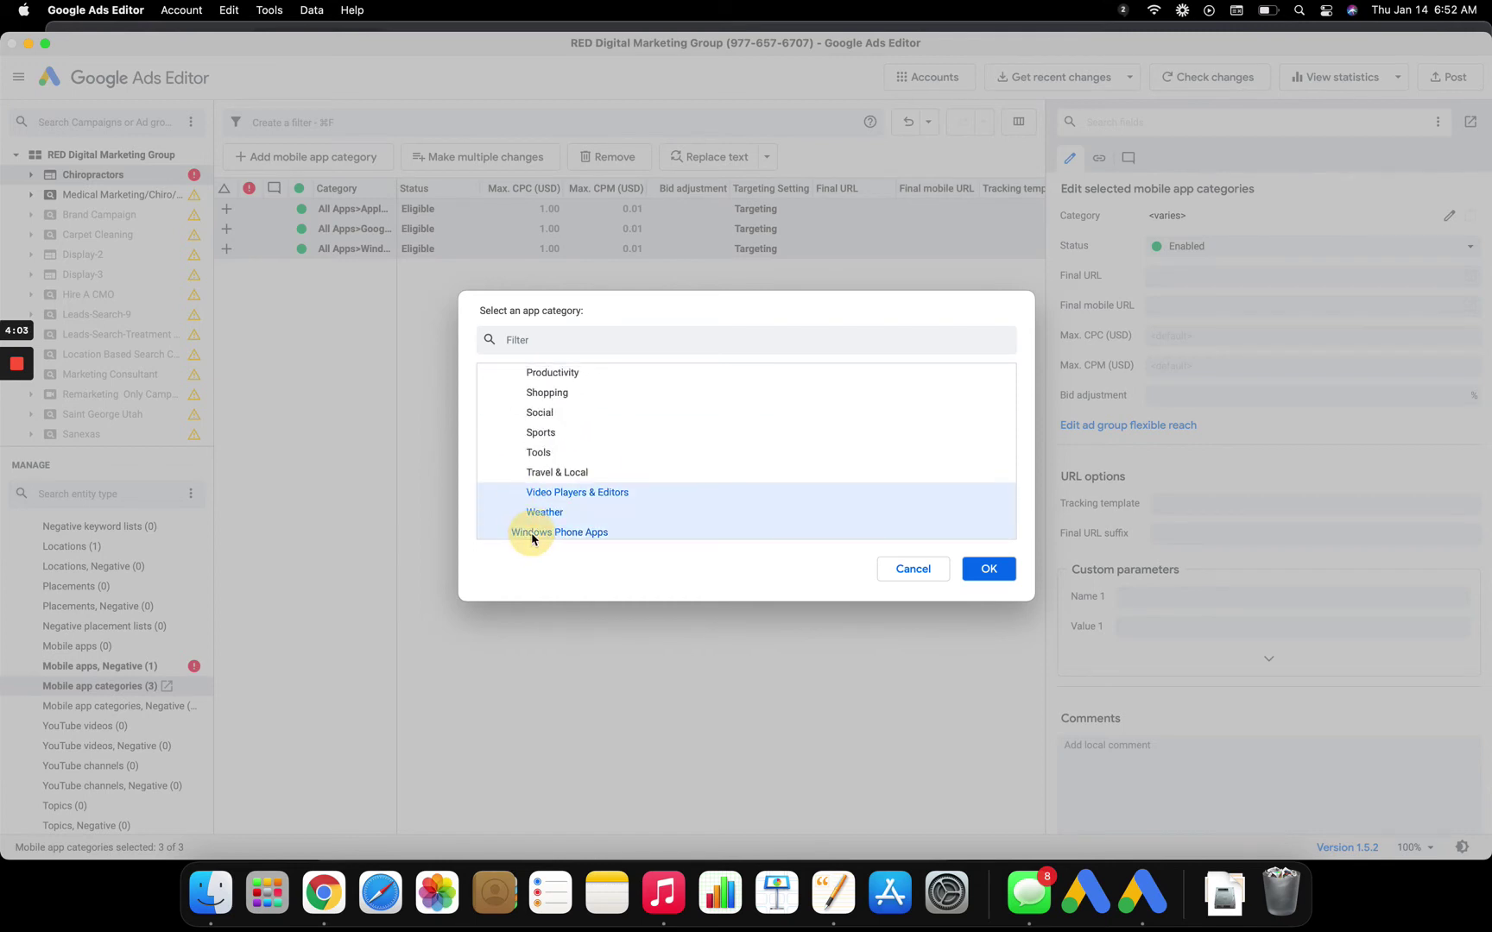
scroll(532, 535, "up", 15)
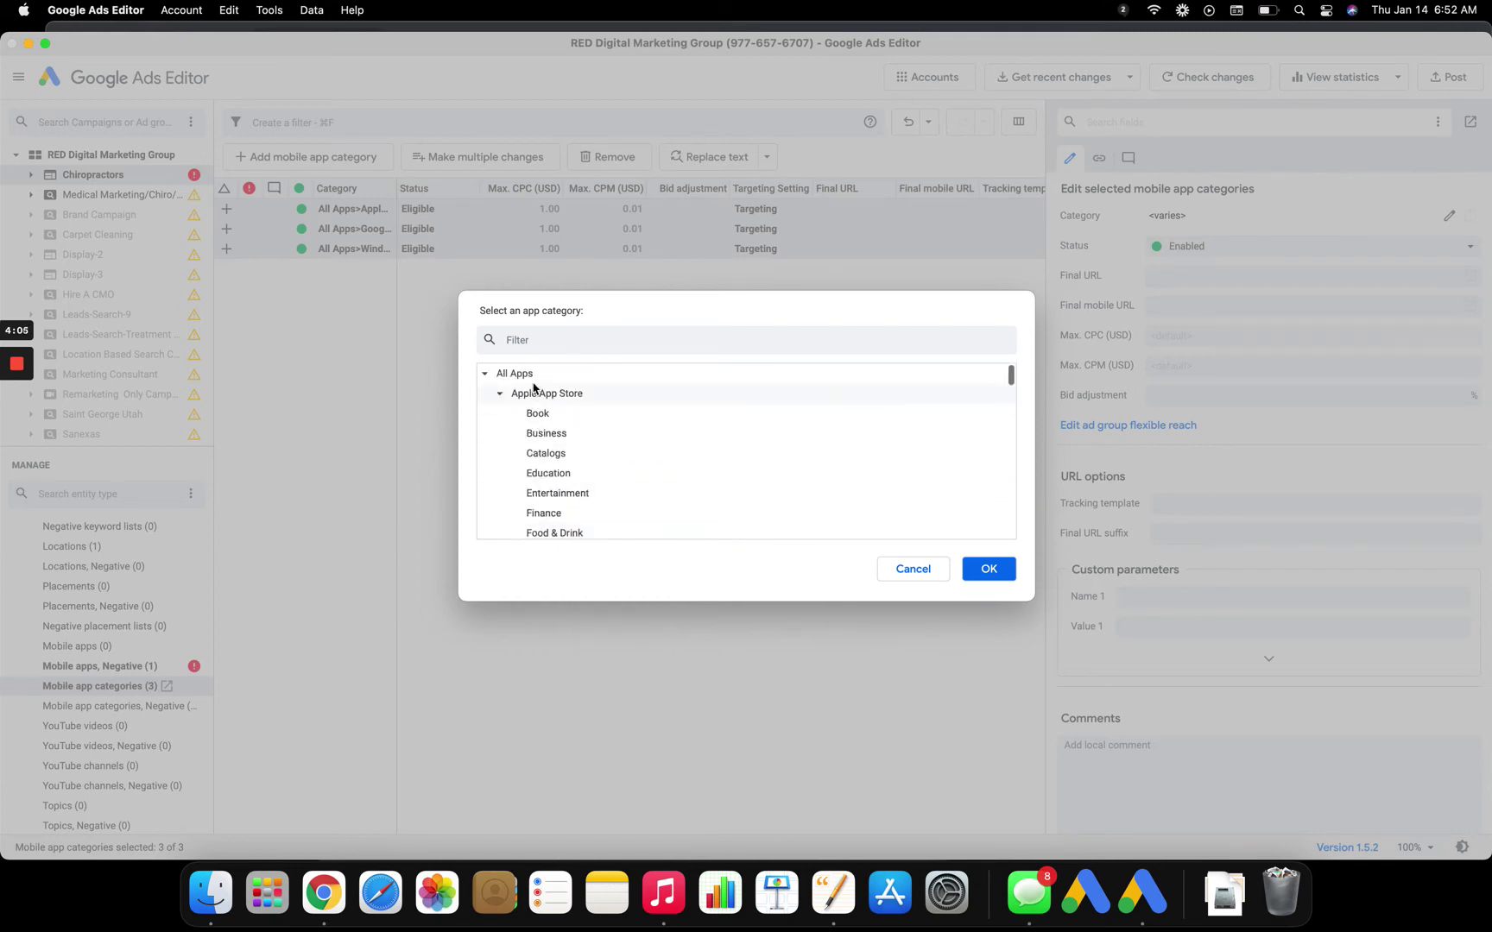
left_click(531, 376)
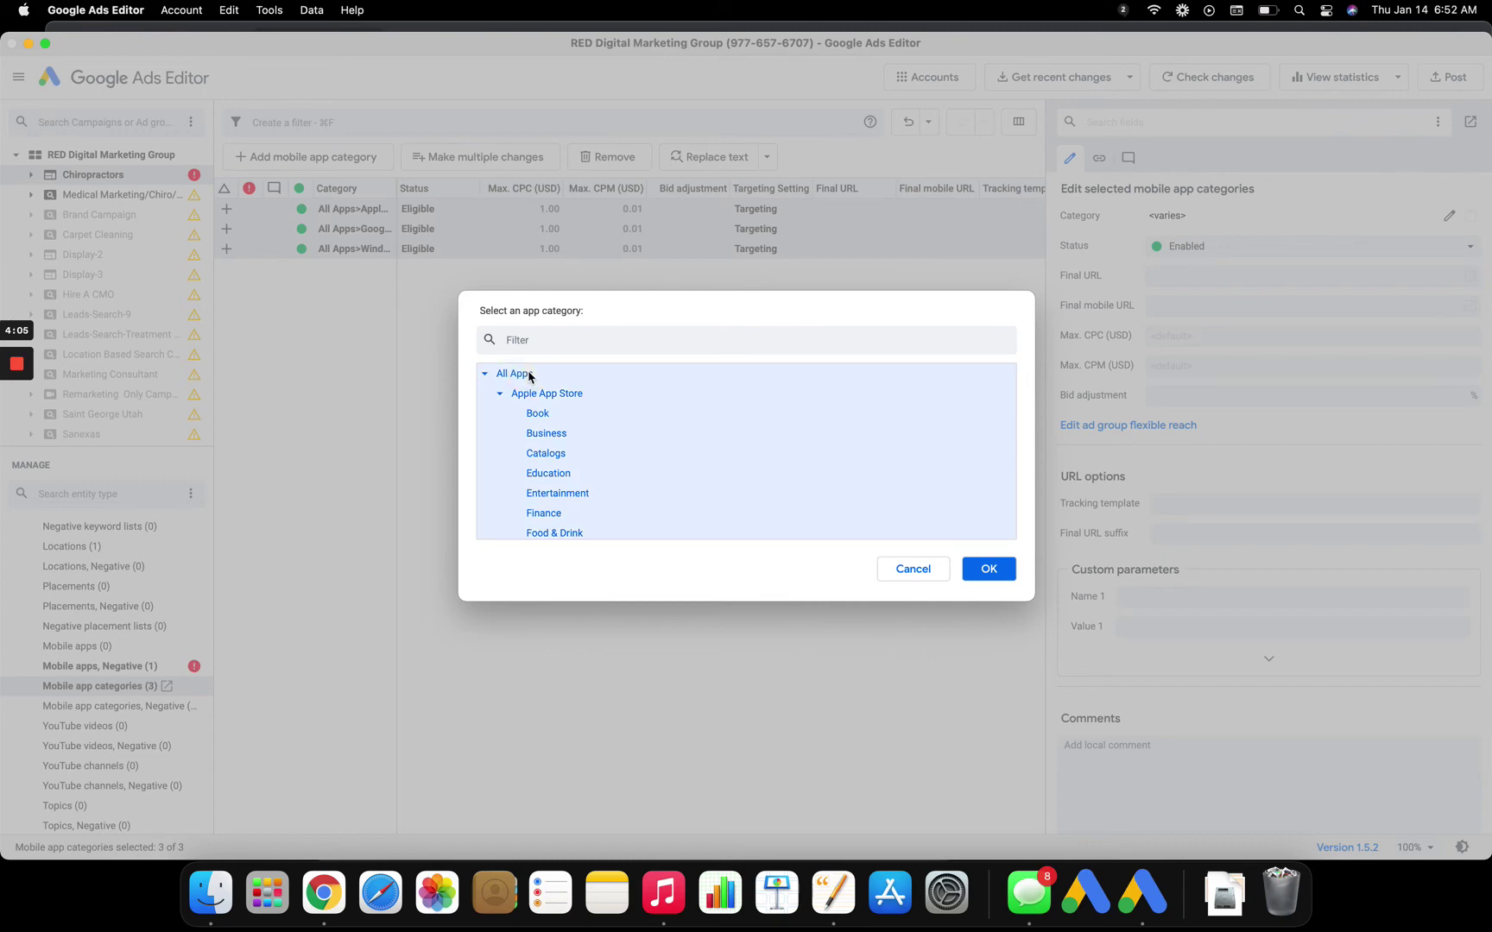
left_click(989, 569)
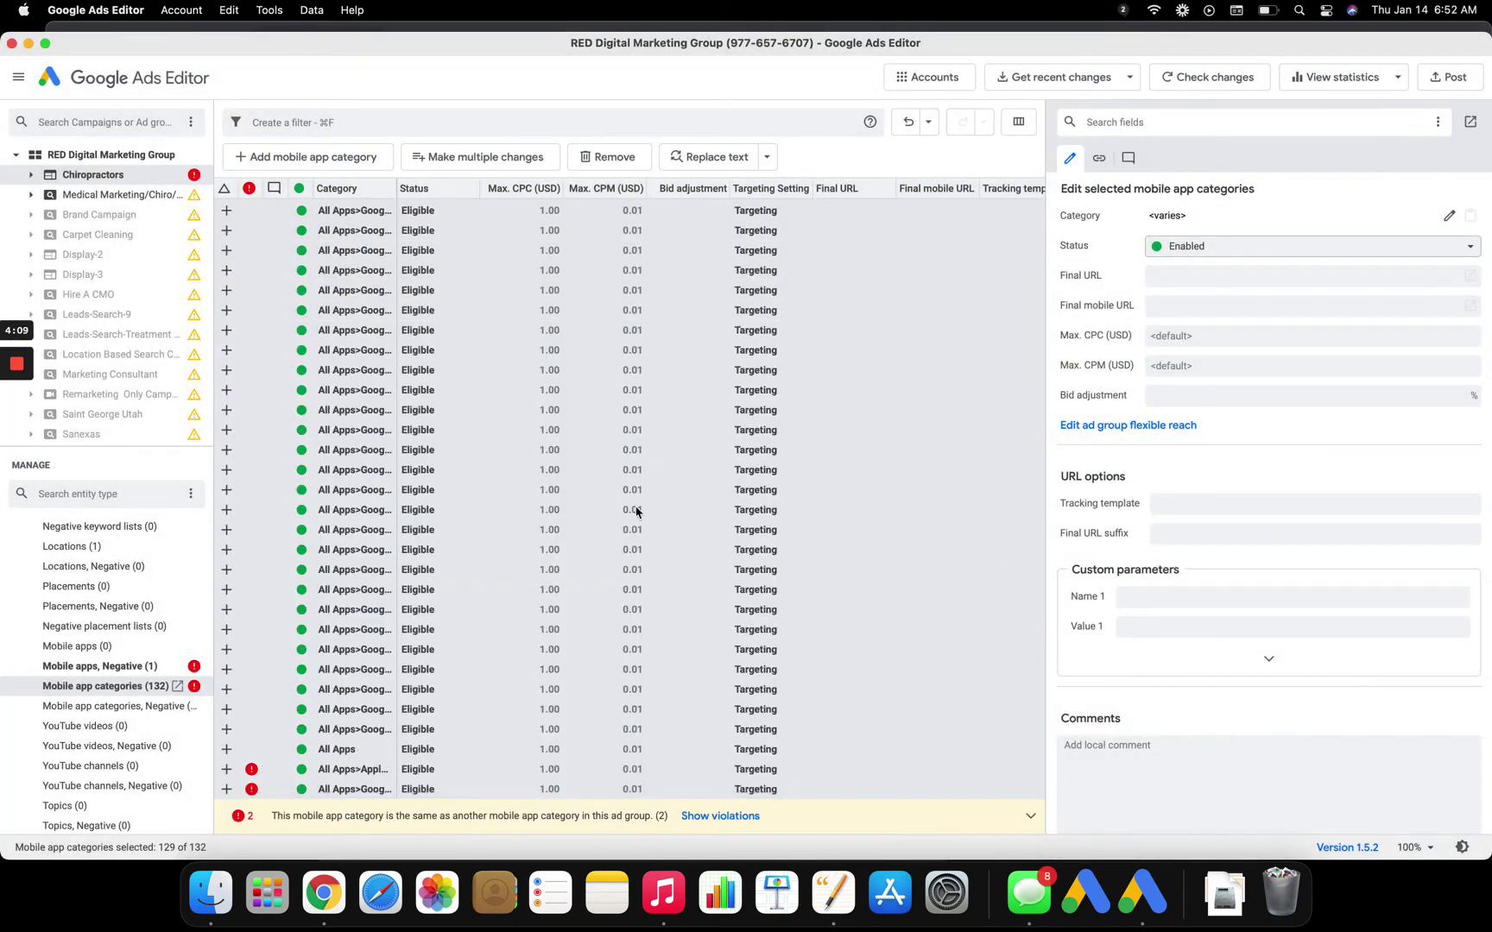
- Post all 128 mobile app category changes for the Chiropractors campaign to Google Ads
scroll(636, 512, "up", 5)
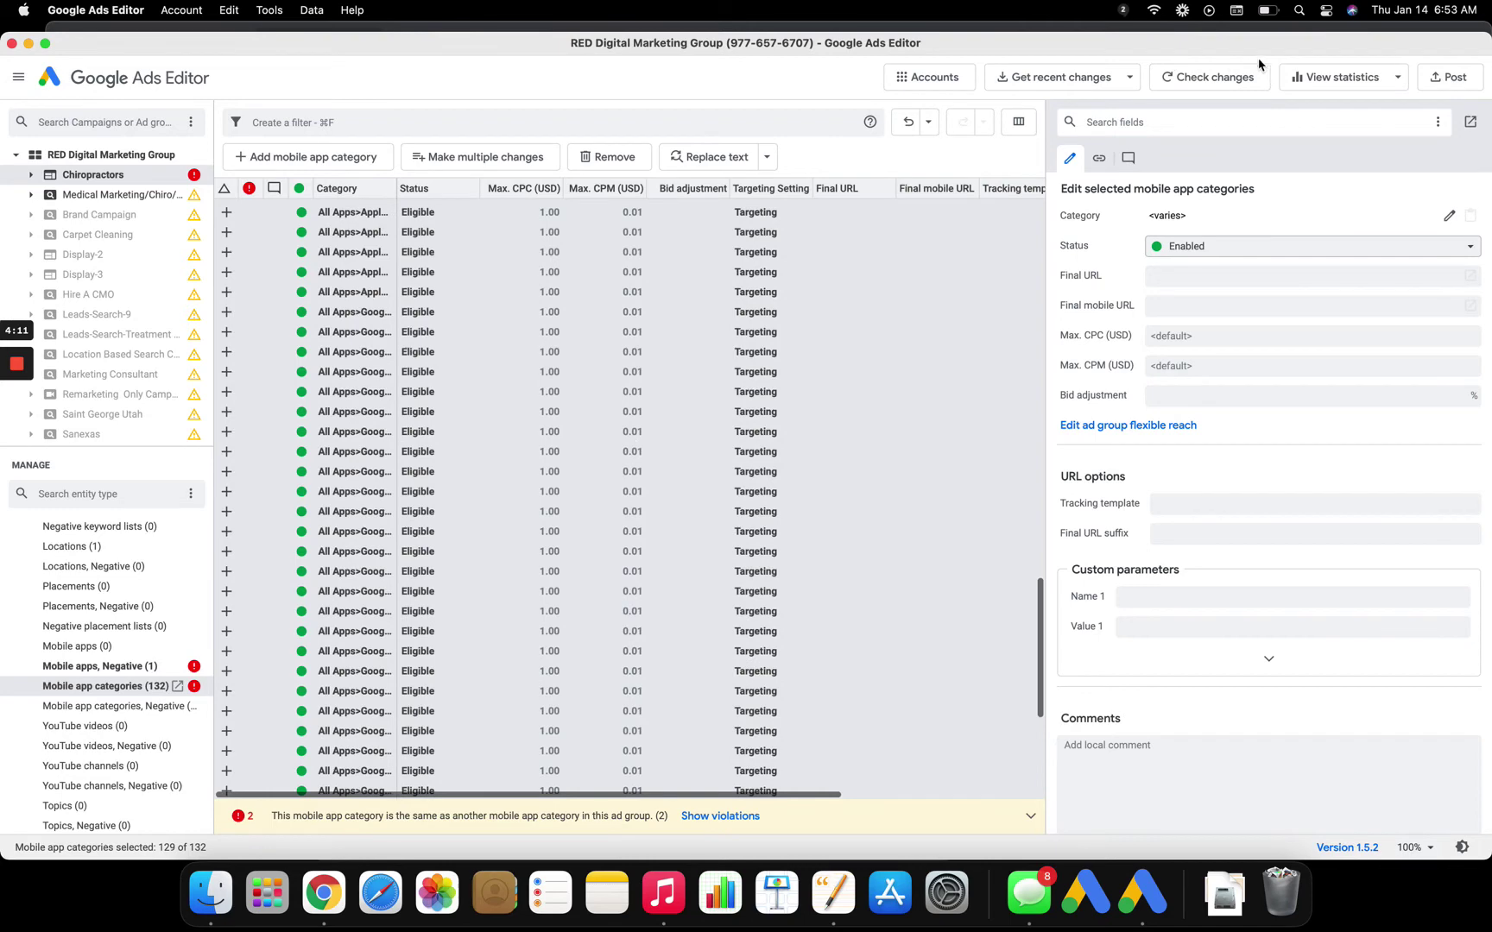
left_click(1450, 78)
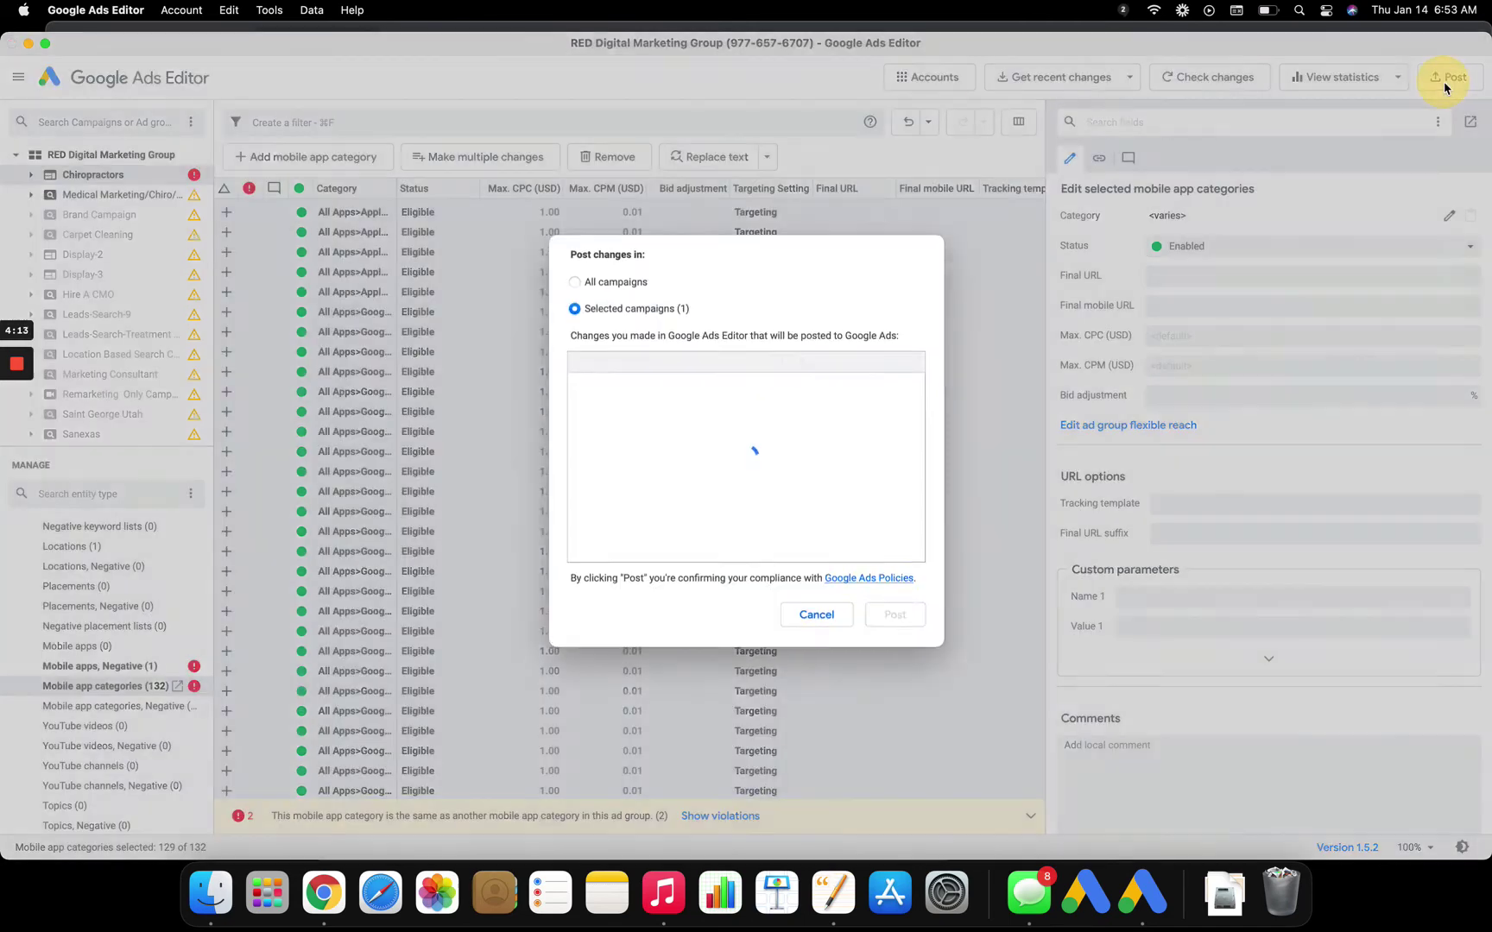
left_click(892, 622)
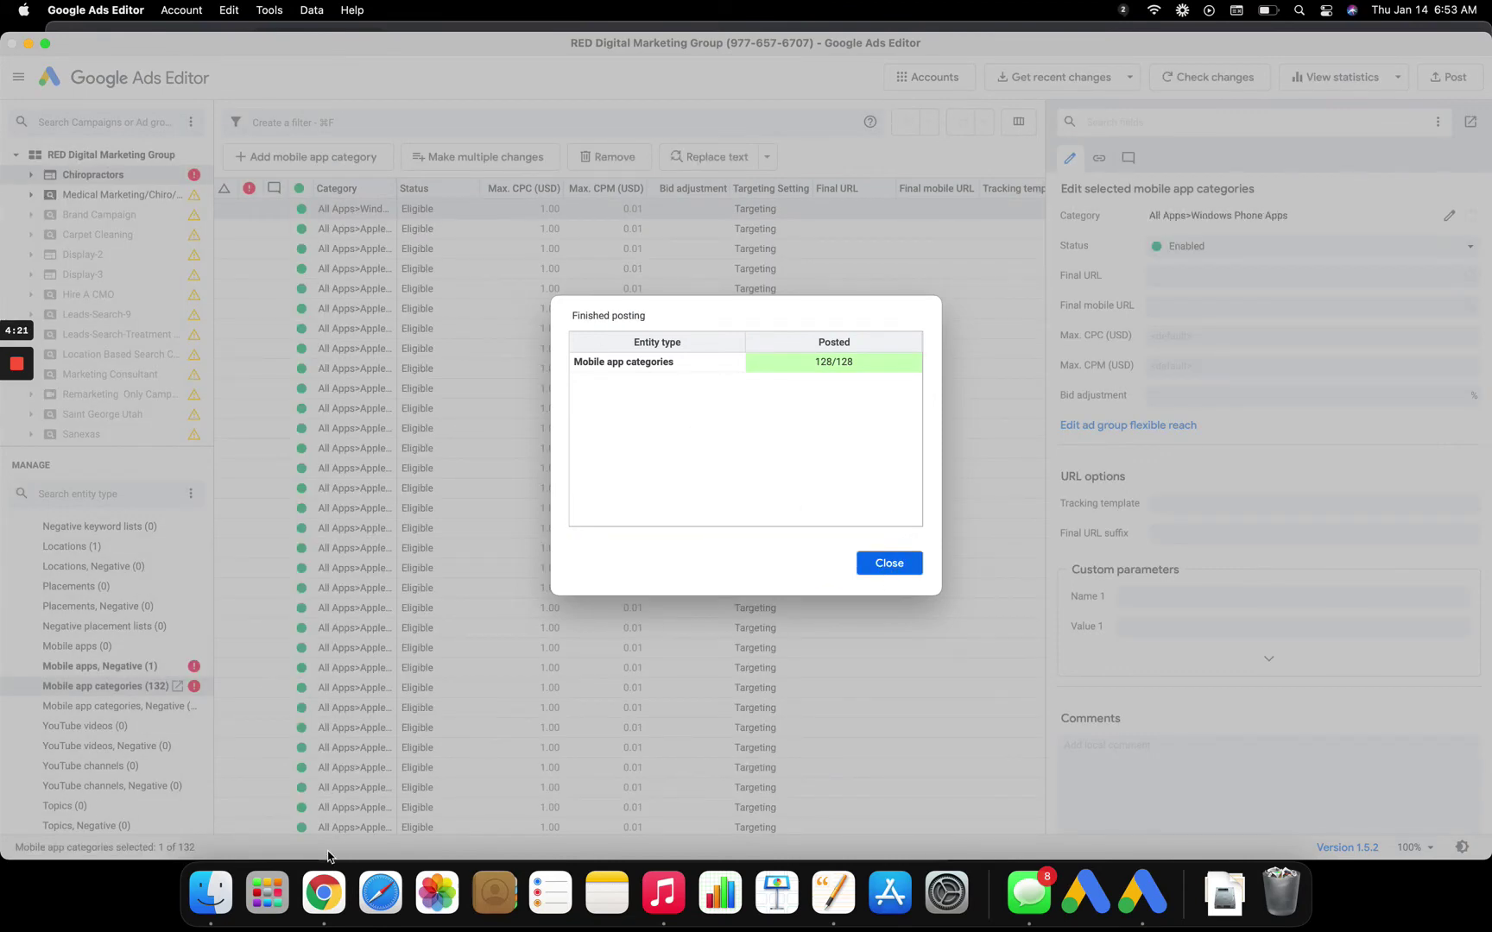
left_click(330, 902)
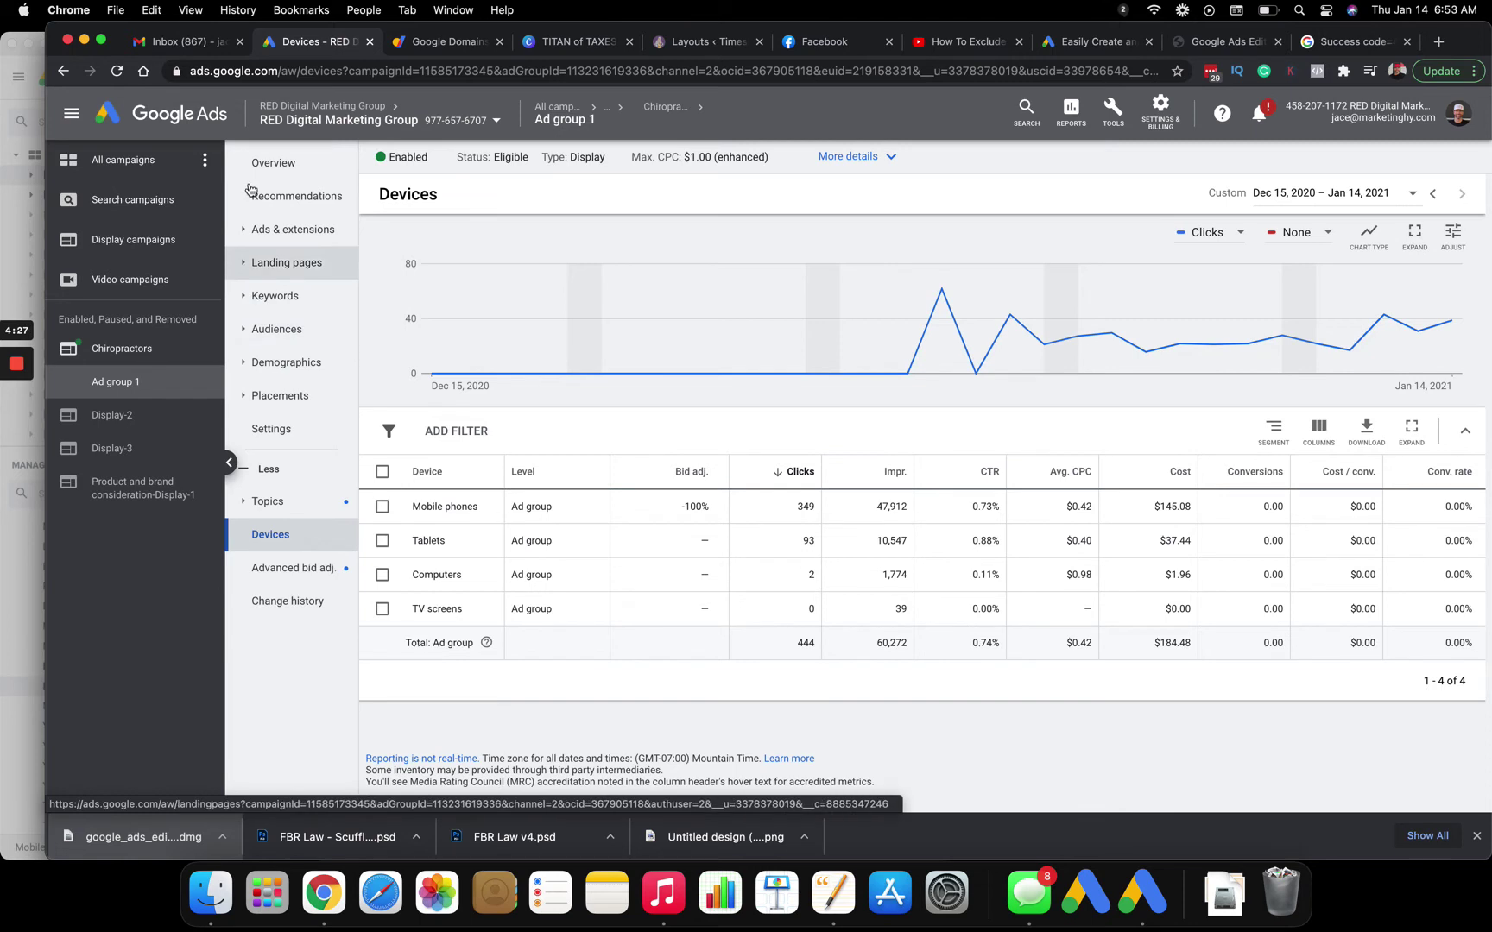
- Reload Placements in Google Ads and check the 59 mobile app category exclusions in the Exclusions list
left_click(293, 400)
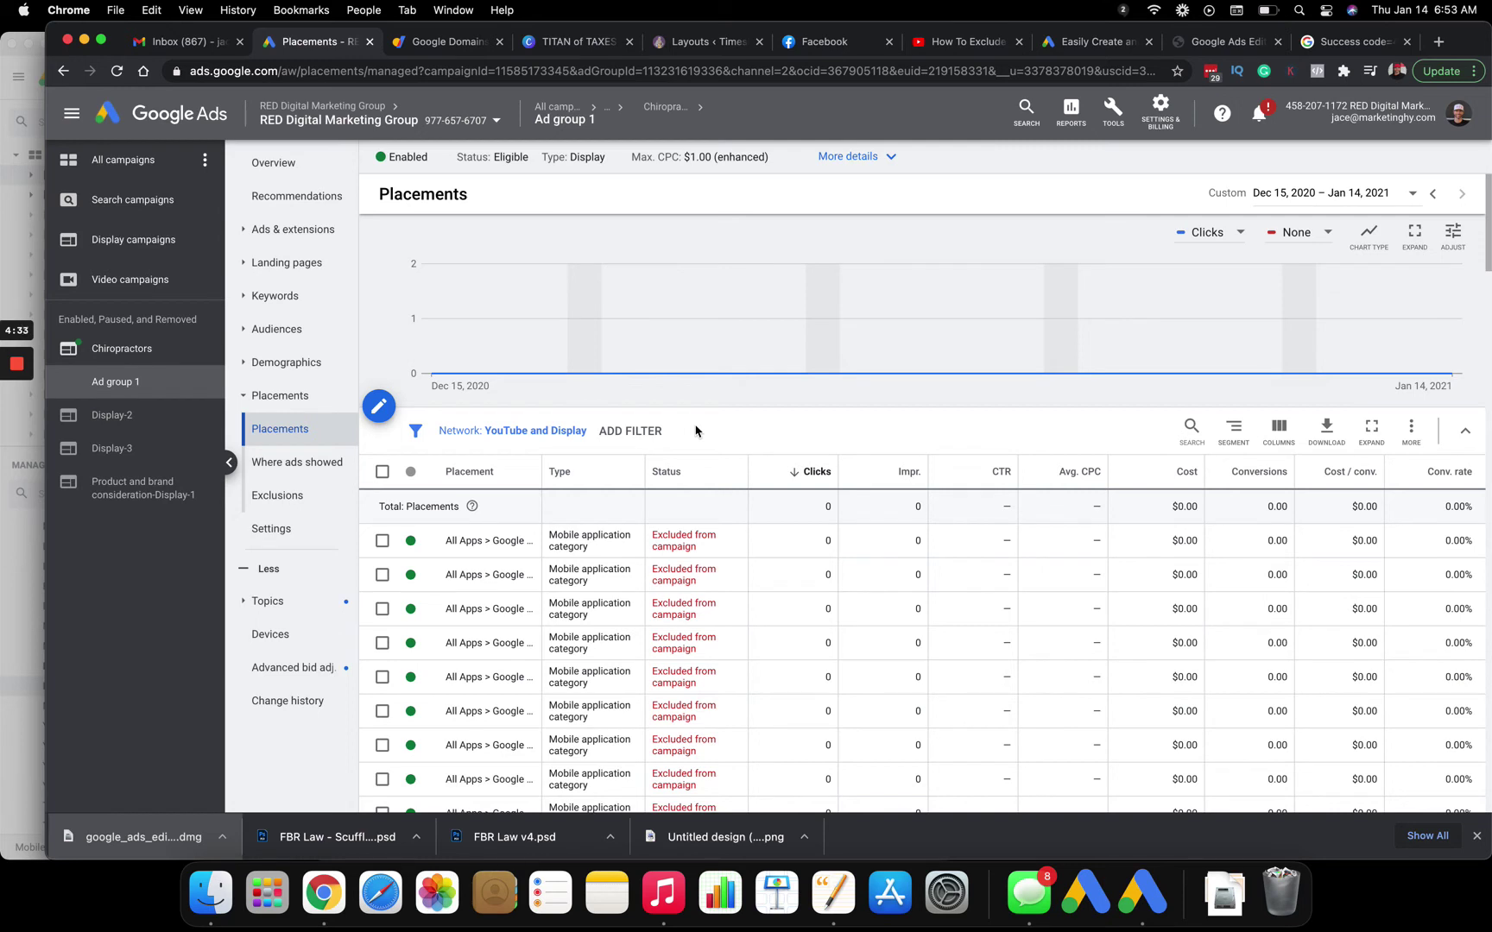
left_click(118, 72)
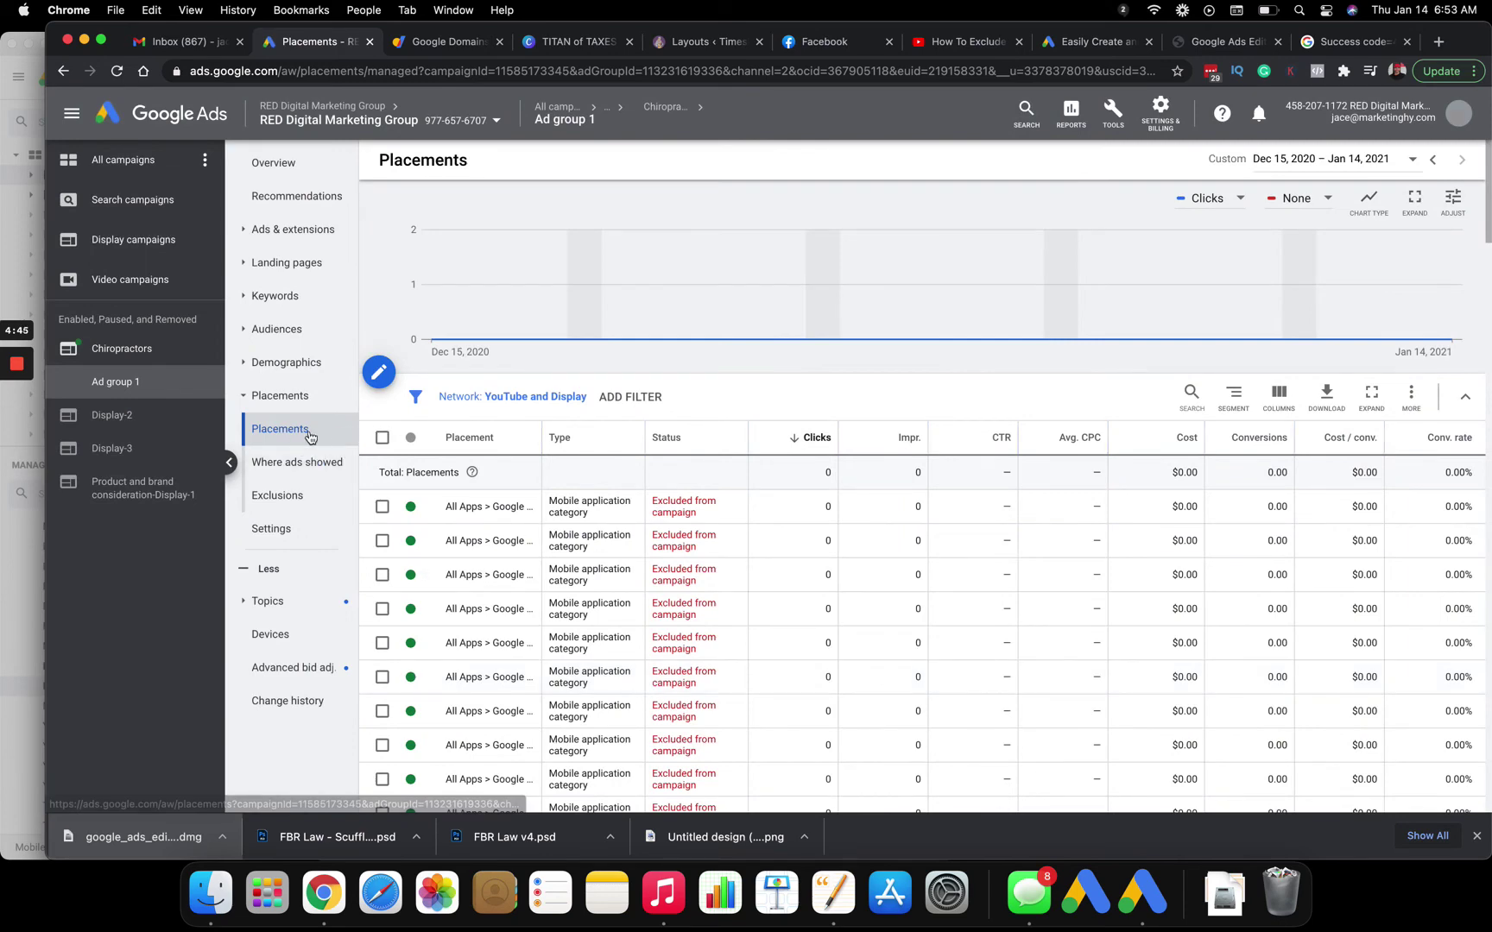
left_click(294, 494)
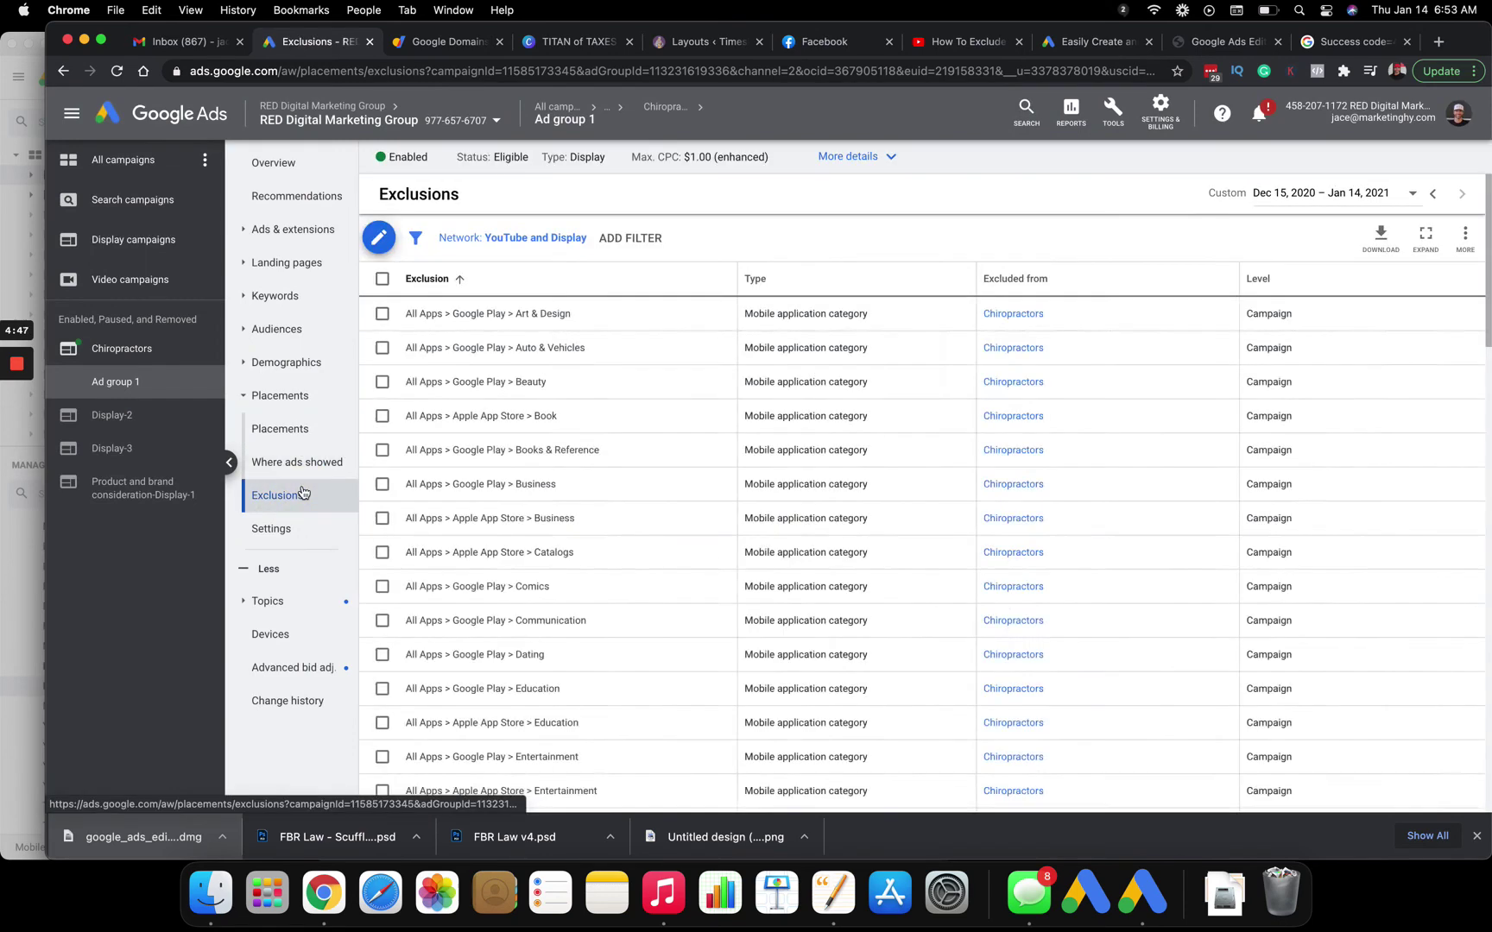
scroll(577, 422, "down", 15)
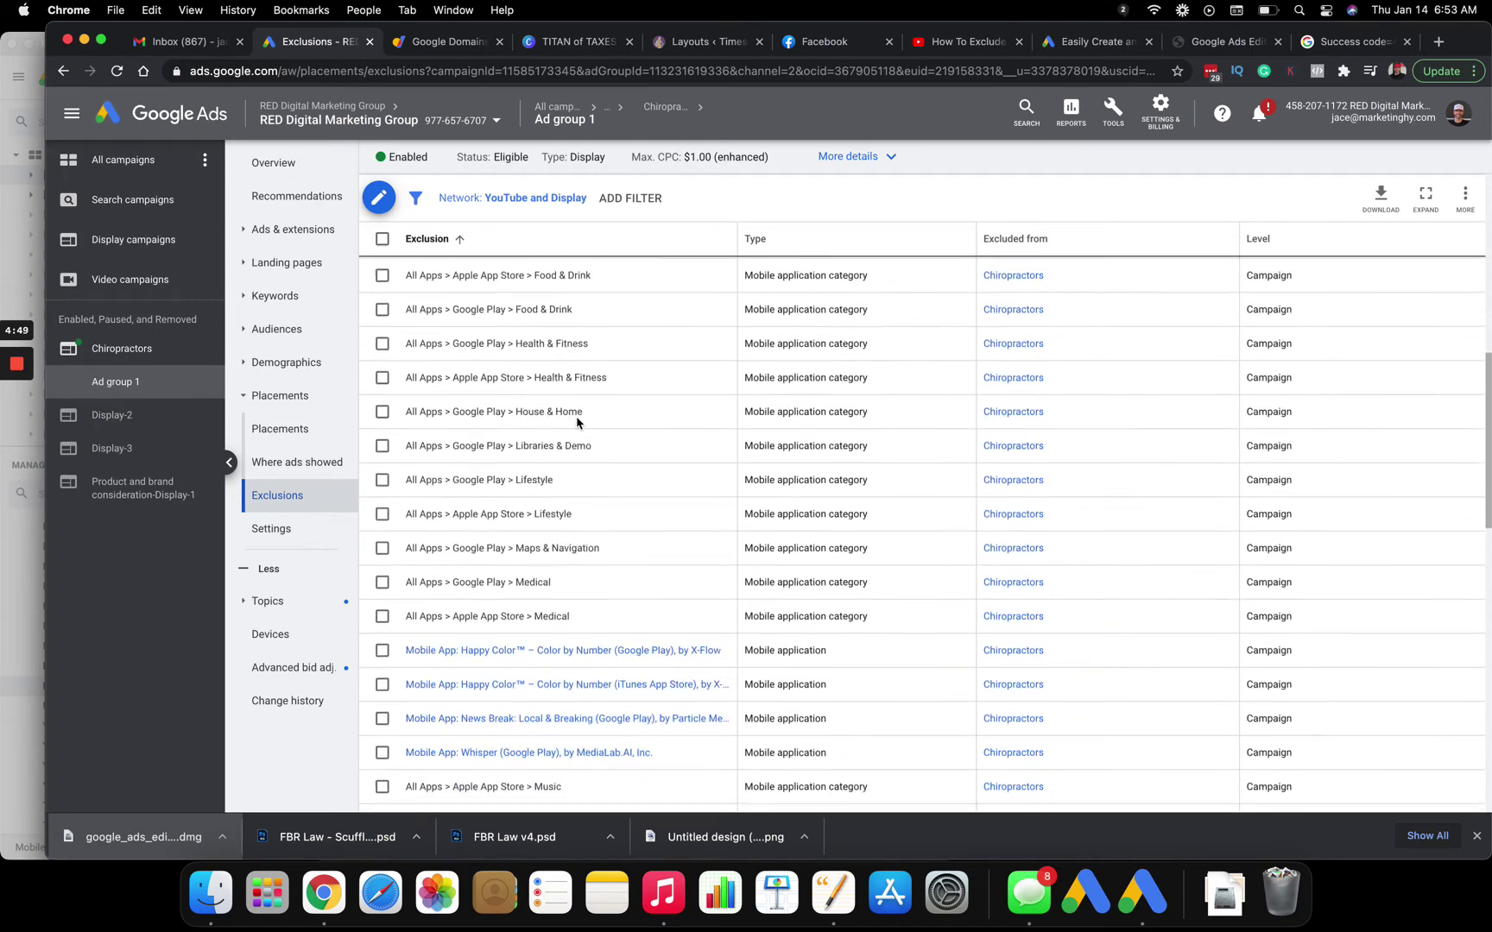
scroll(577, 423, "down", 8)
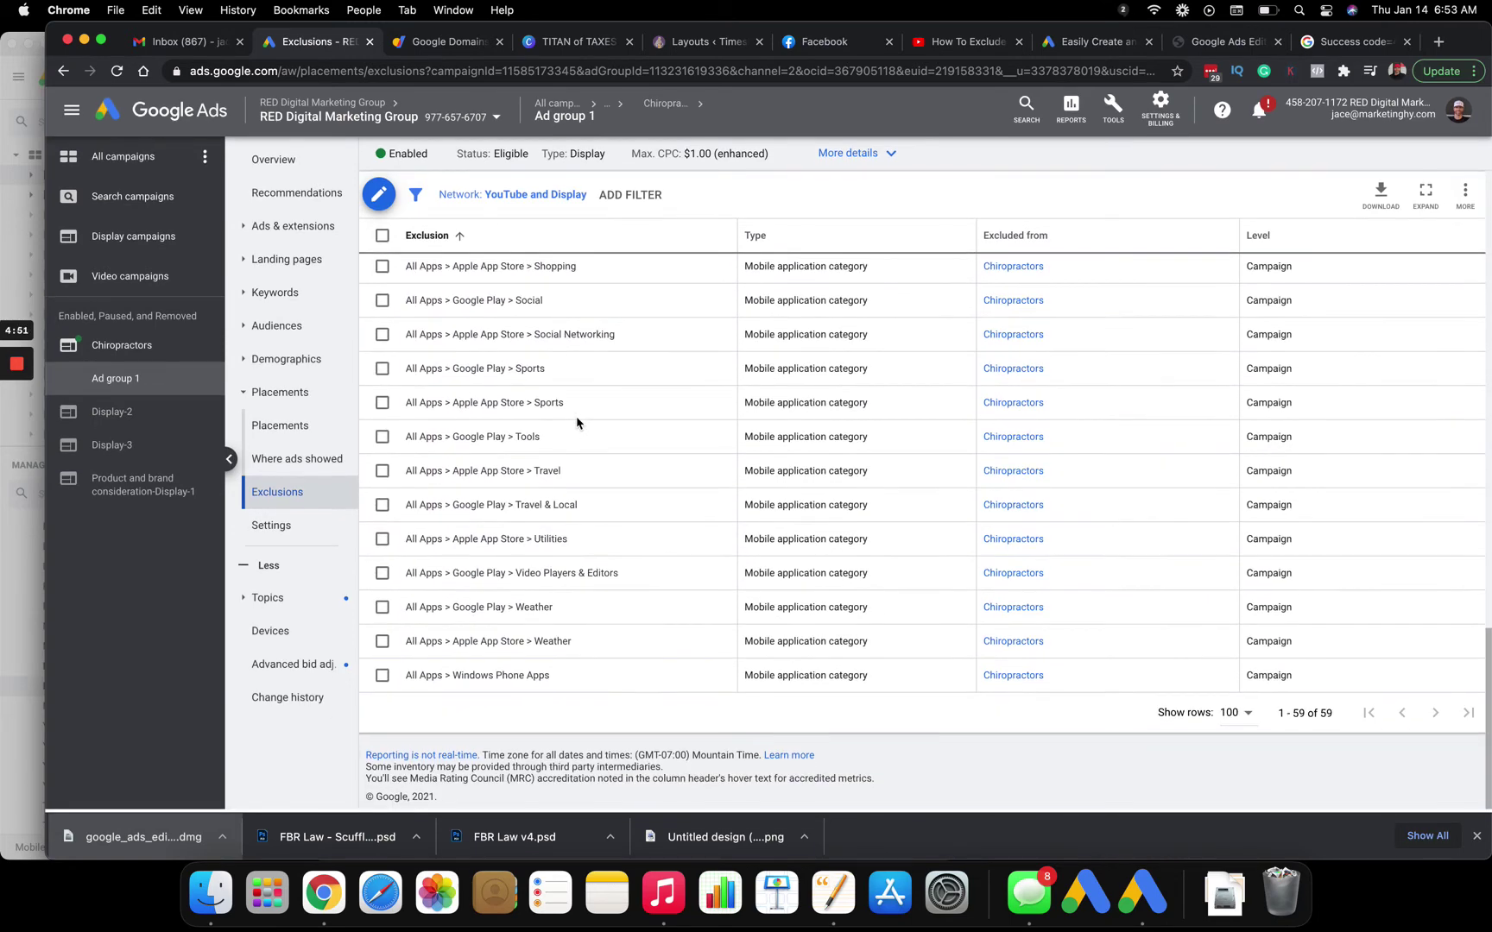
scroll(576, 423, "up", 4)
scroll(577, 422, "up", 8)
left_click(27, 574)
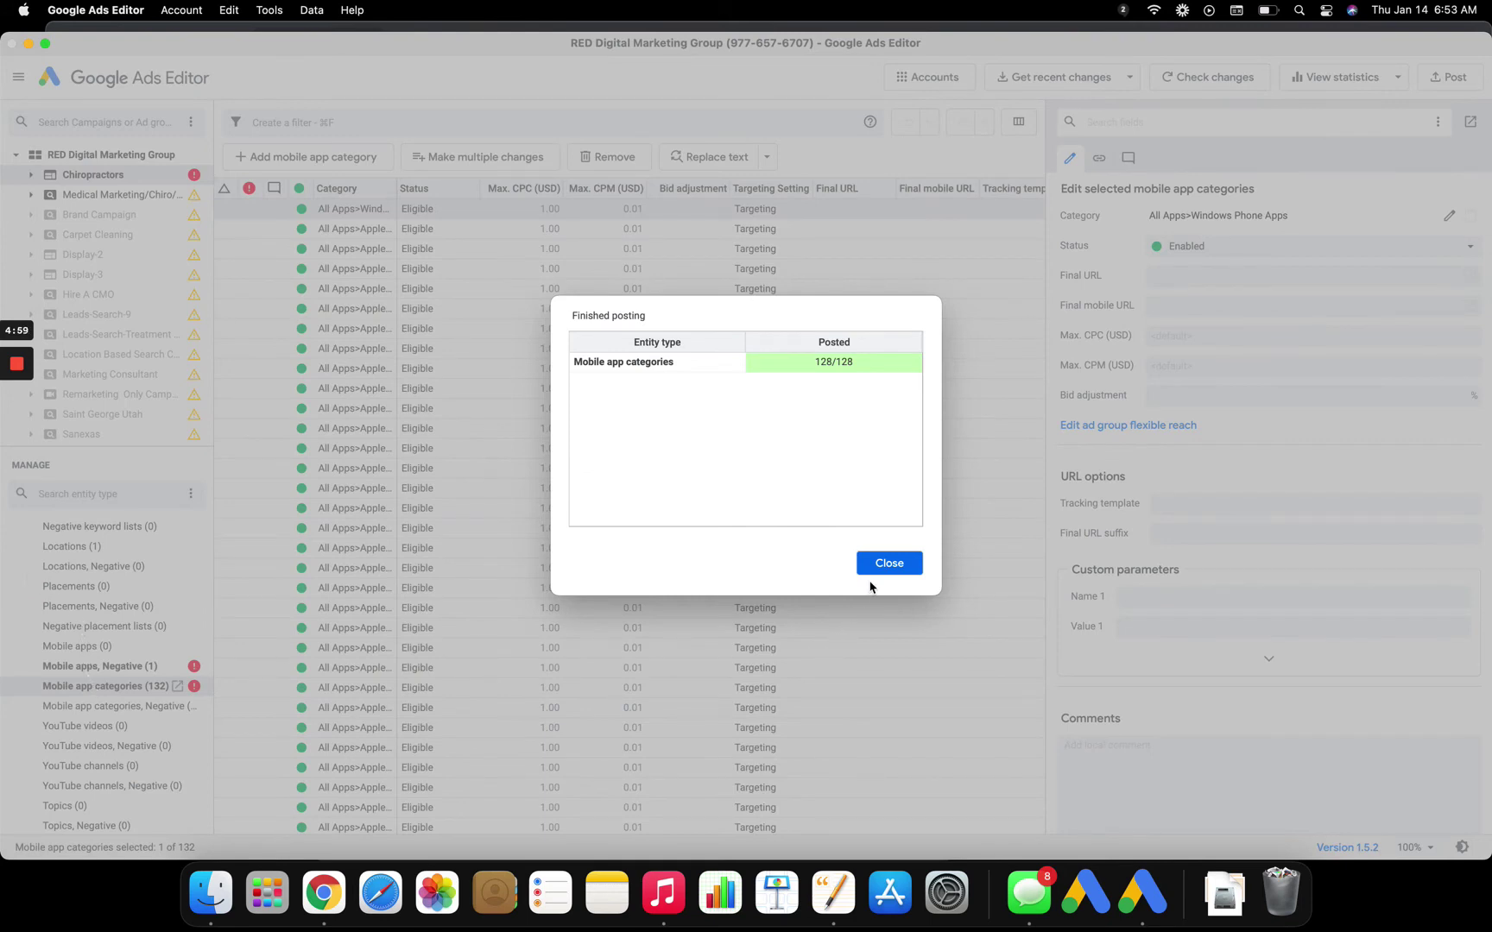
- Remove all 128 targeted mobile app categories from the ad group
left_click(889, 563)
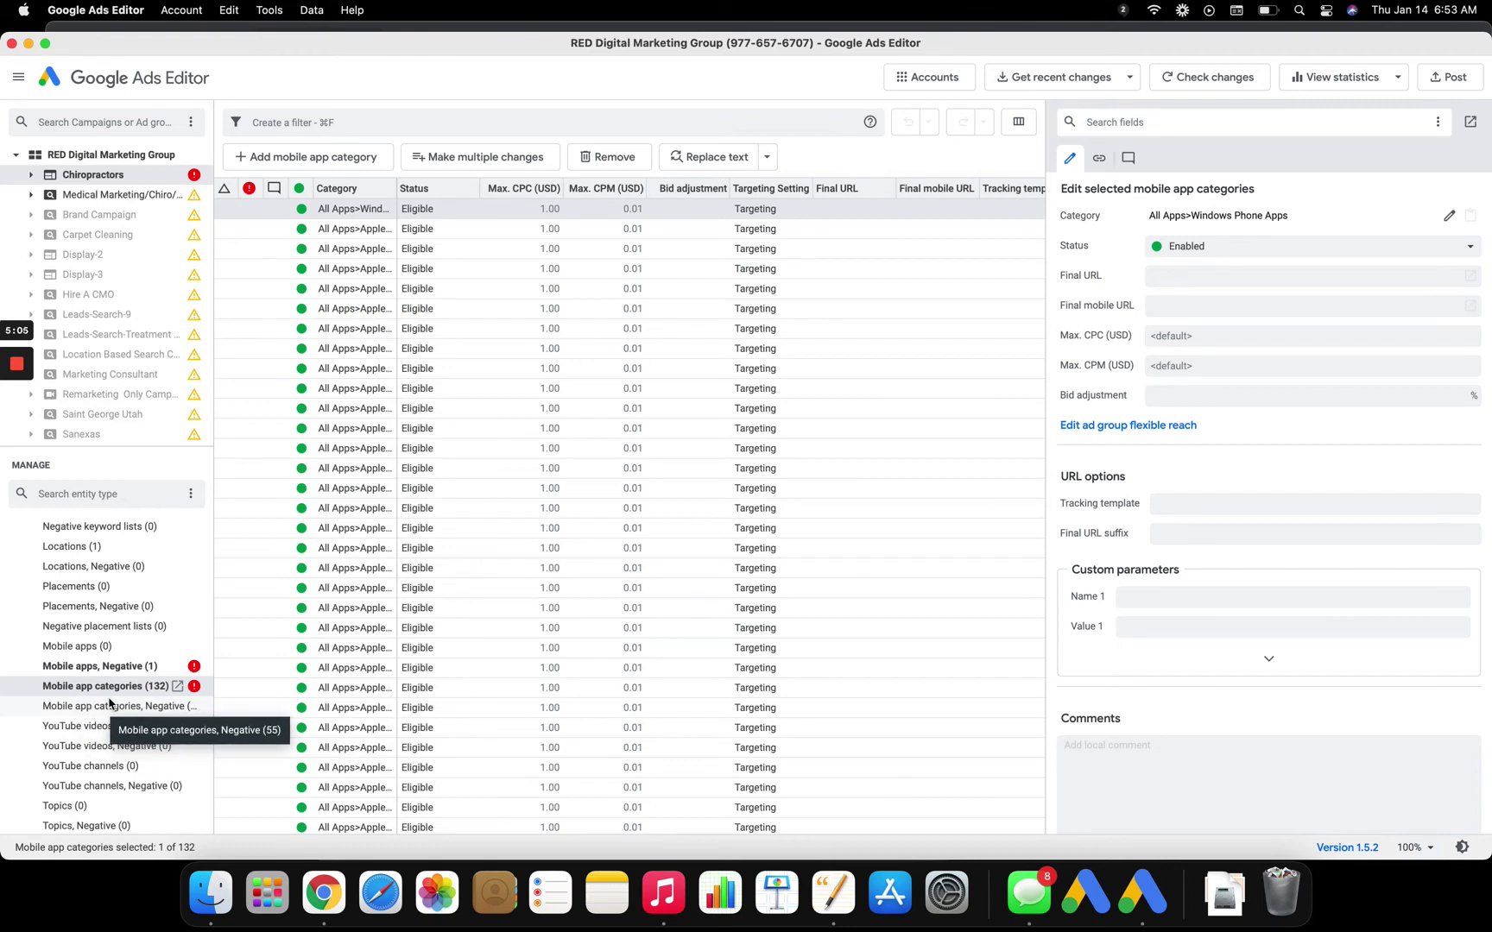
scroll(376, 245, "down", 5)
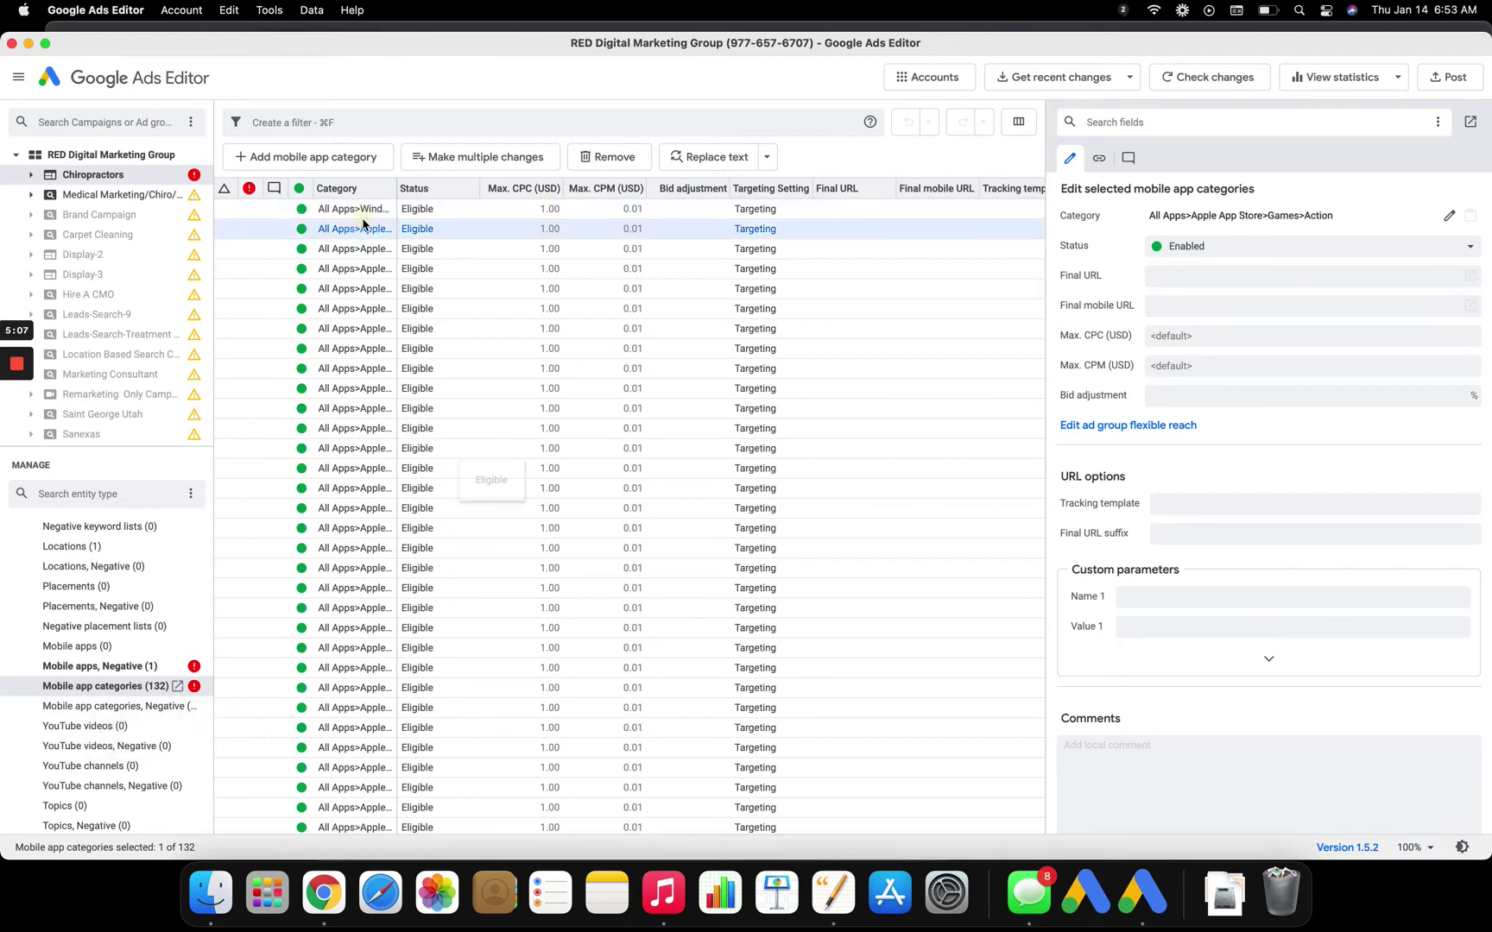
scroll(363, 220, "down", 10)
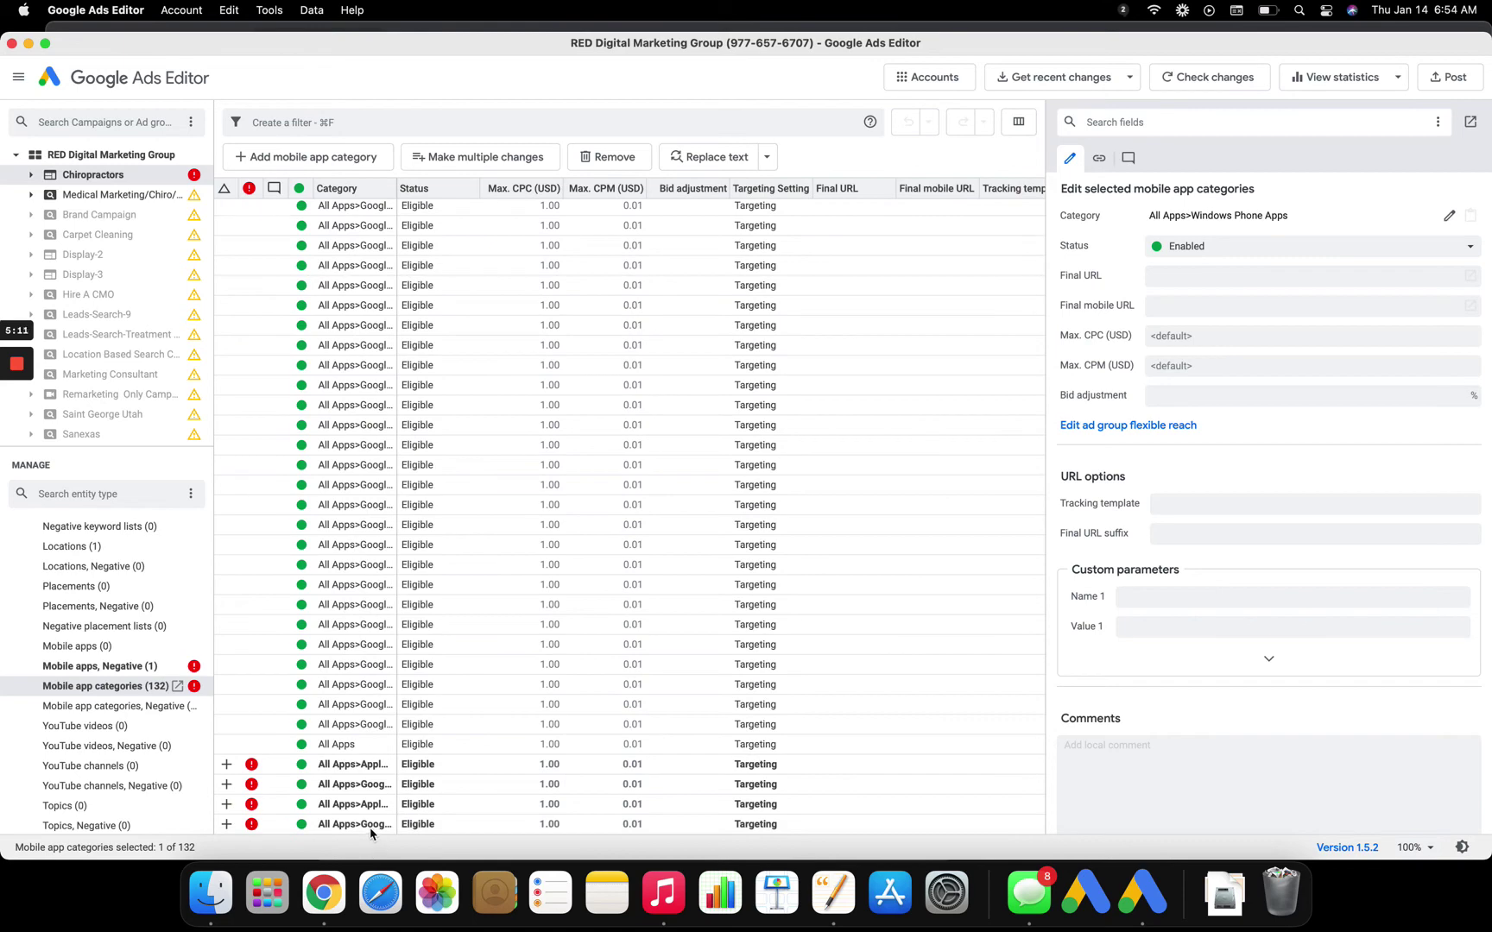
key("super+a")
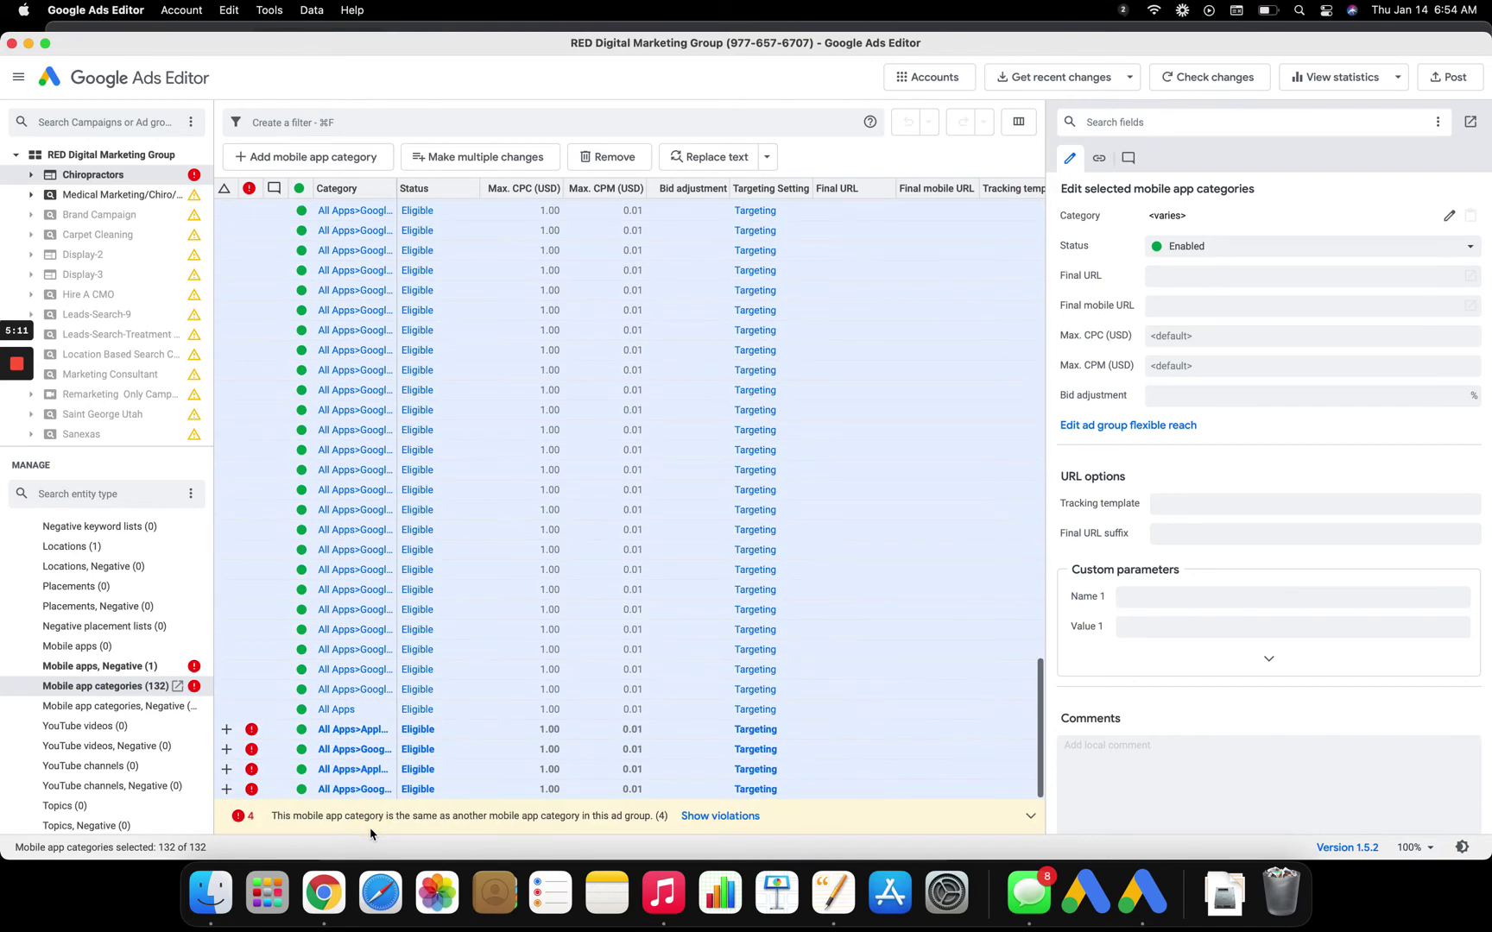
left_click(576, 159)
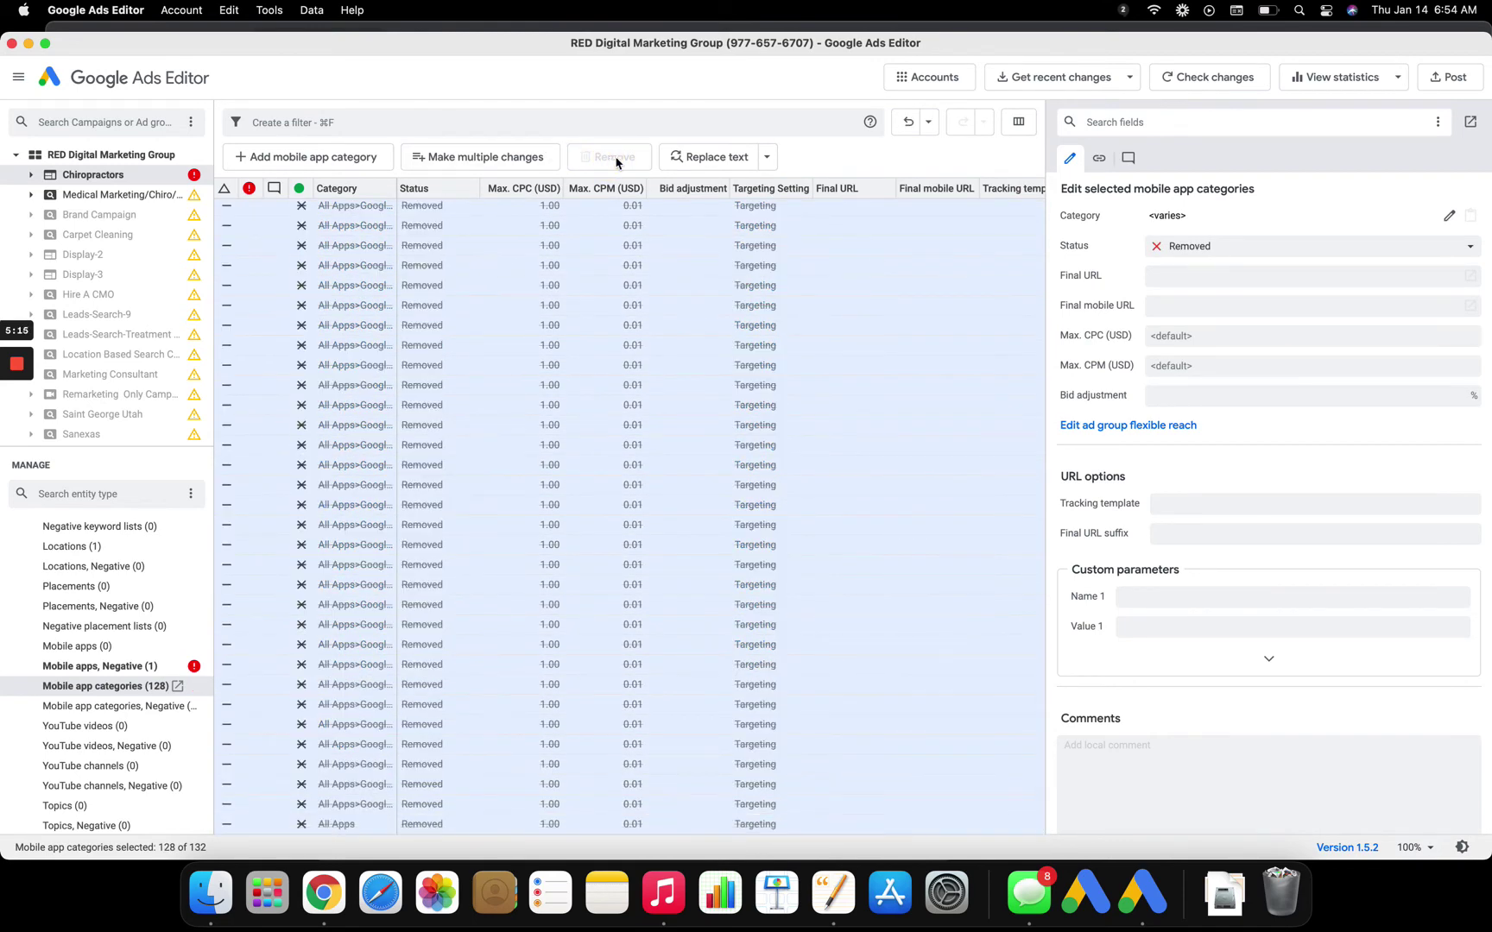
- Post the category removals to Google Ads, leaving 0 listed
left_click(1458, 78)
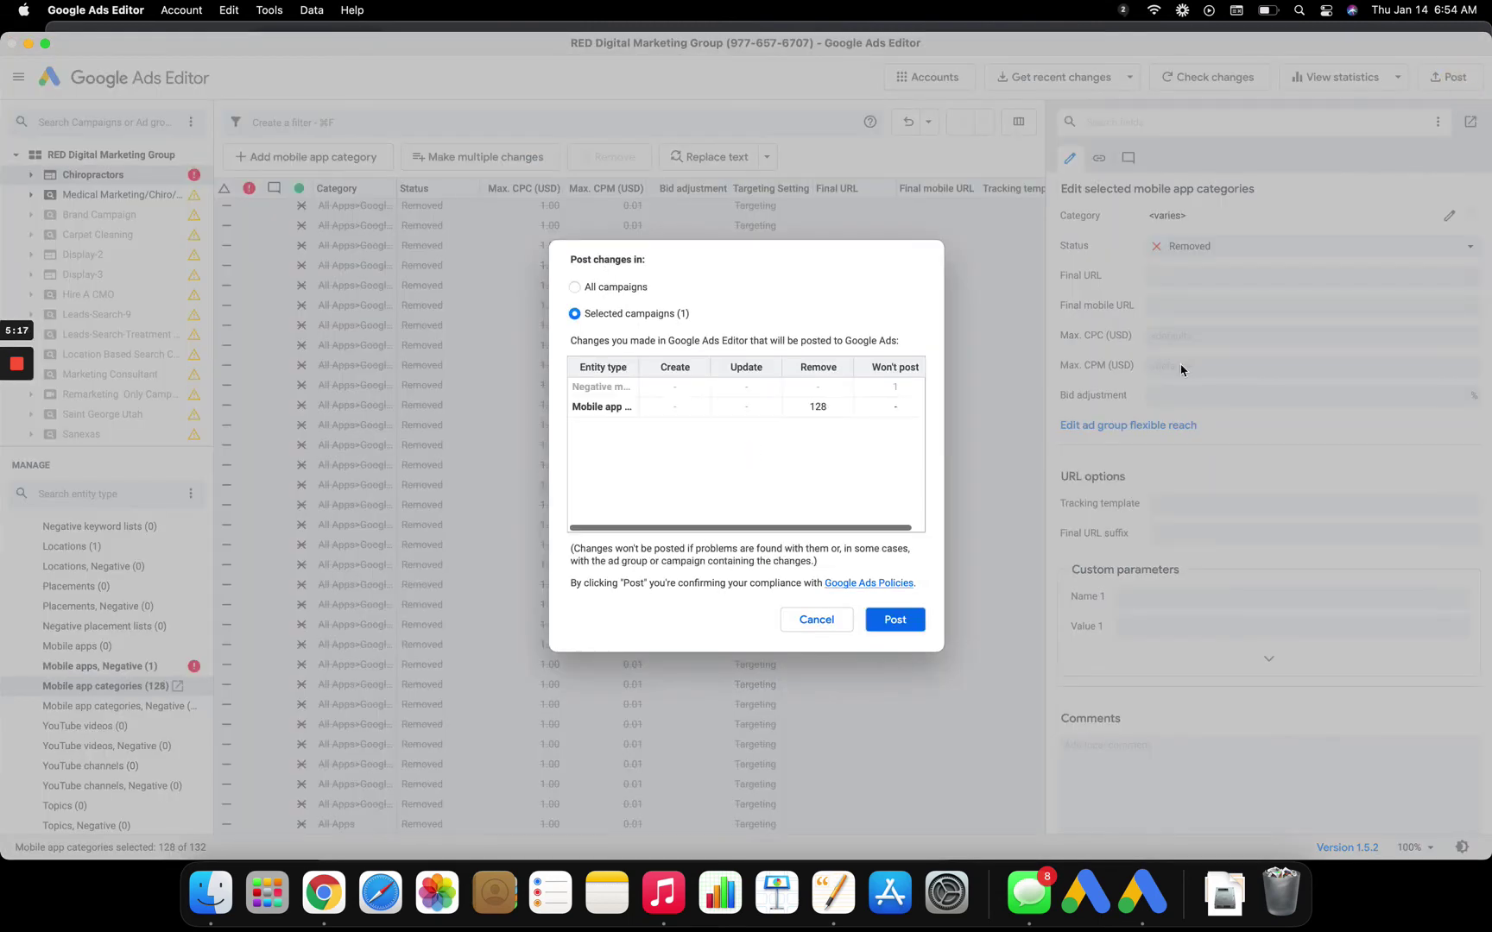
left_click(885, 620)
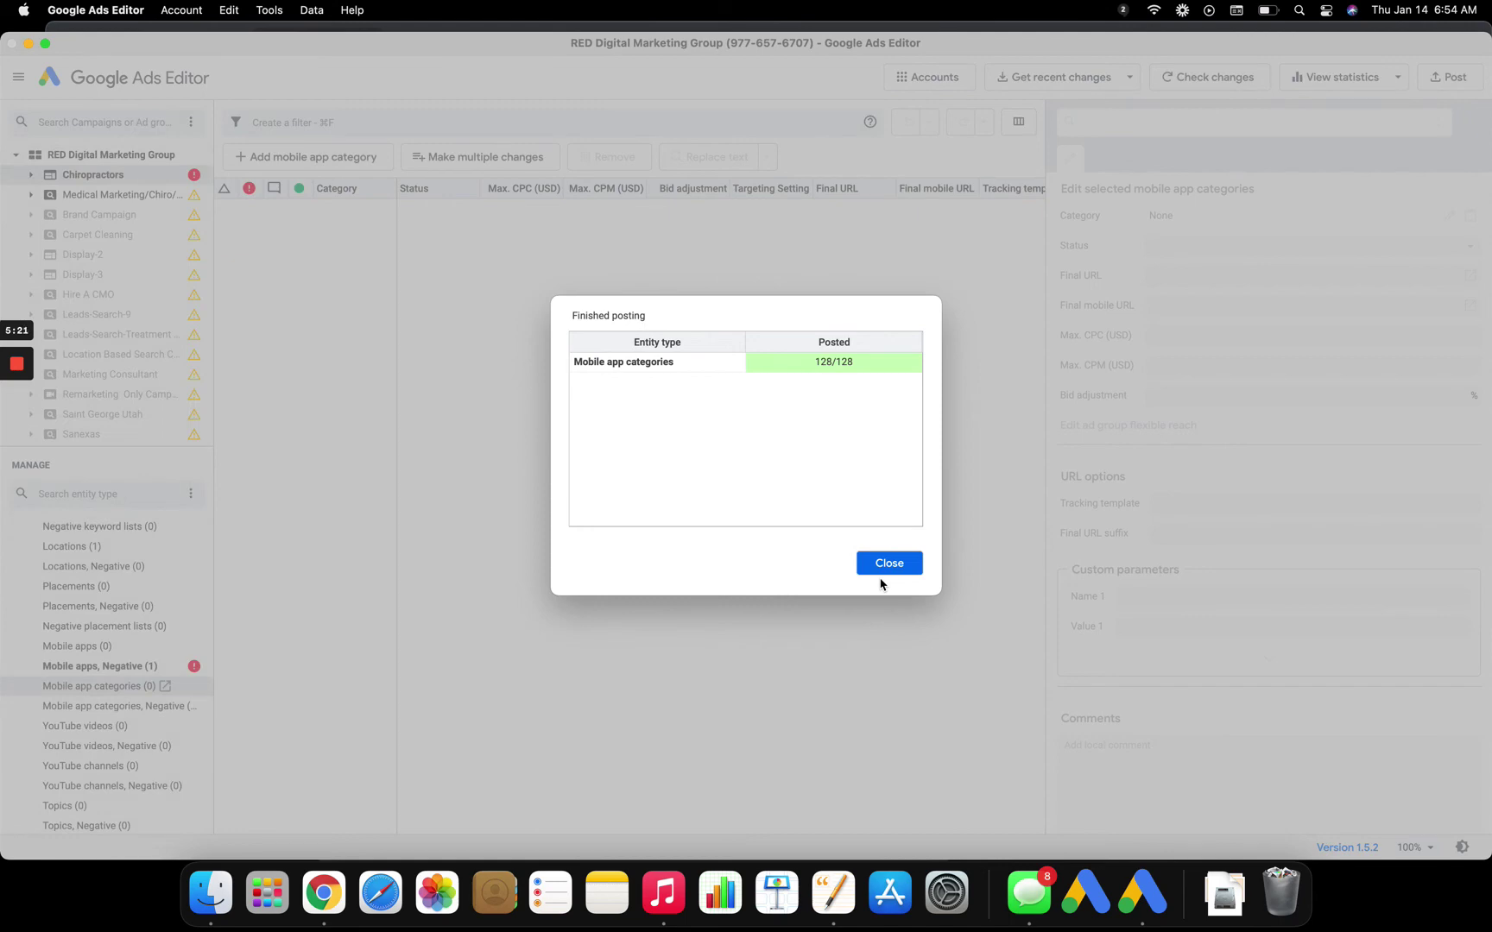
left_click(886, 568)
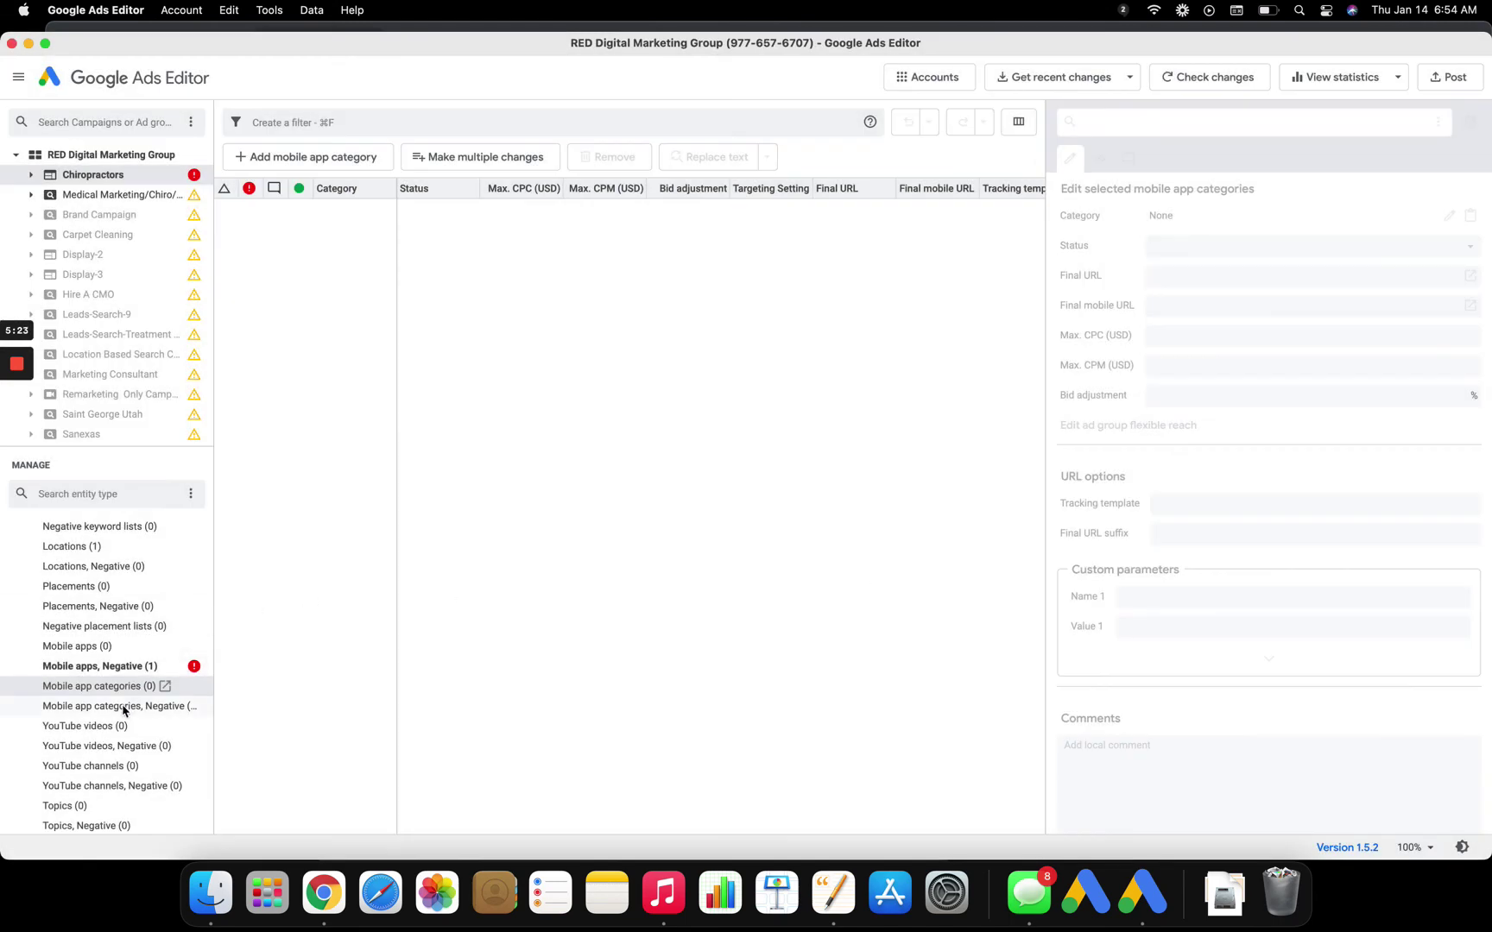
- Add Apple App Store, Google Play and Windows Phone Apps as campaign-level negative app categories and post them
left_click(75, 710)
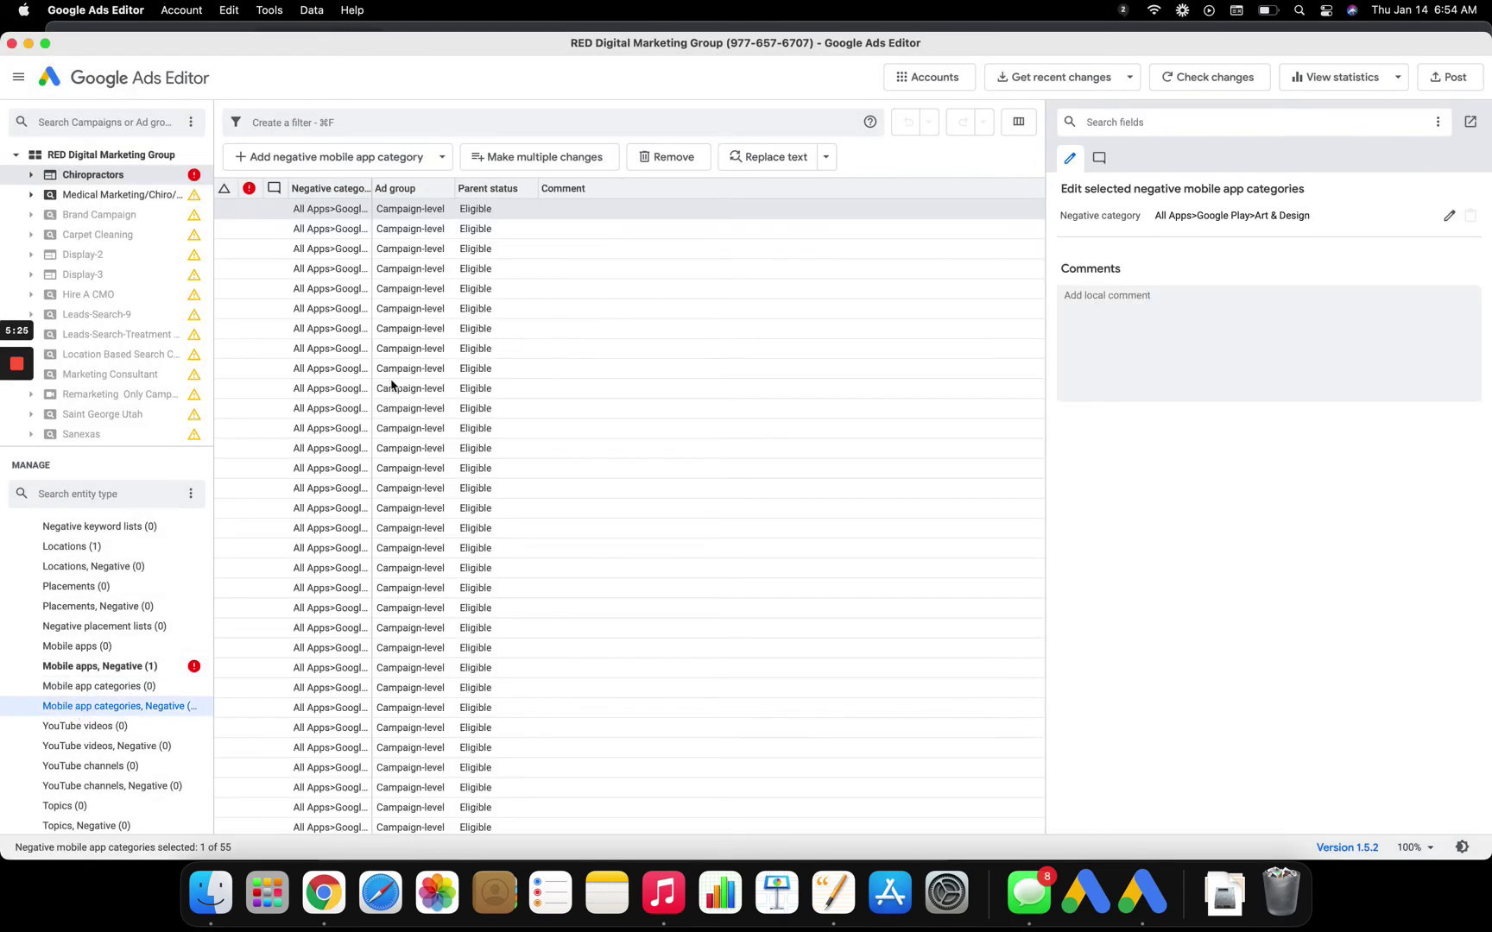
scroll(401, 386, "down", 5)
left_click(372, 155)
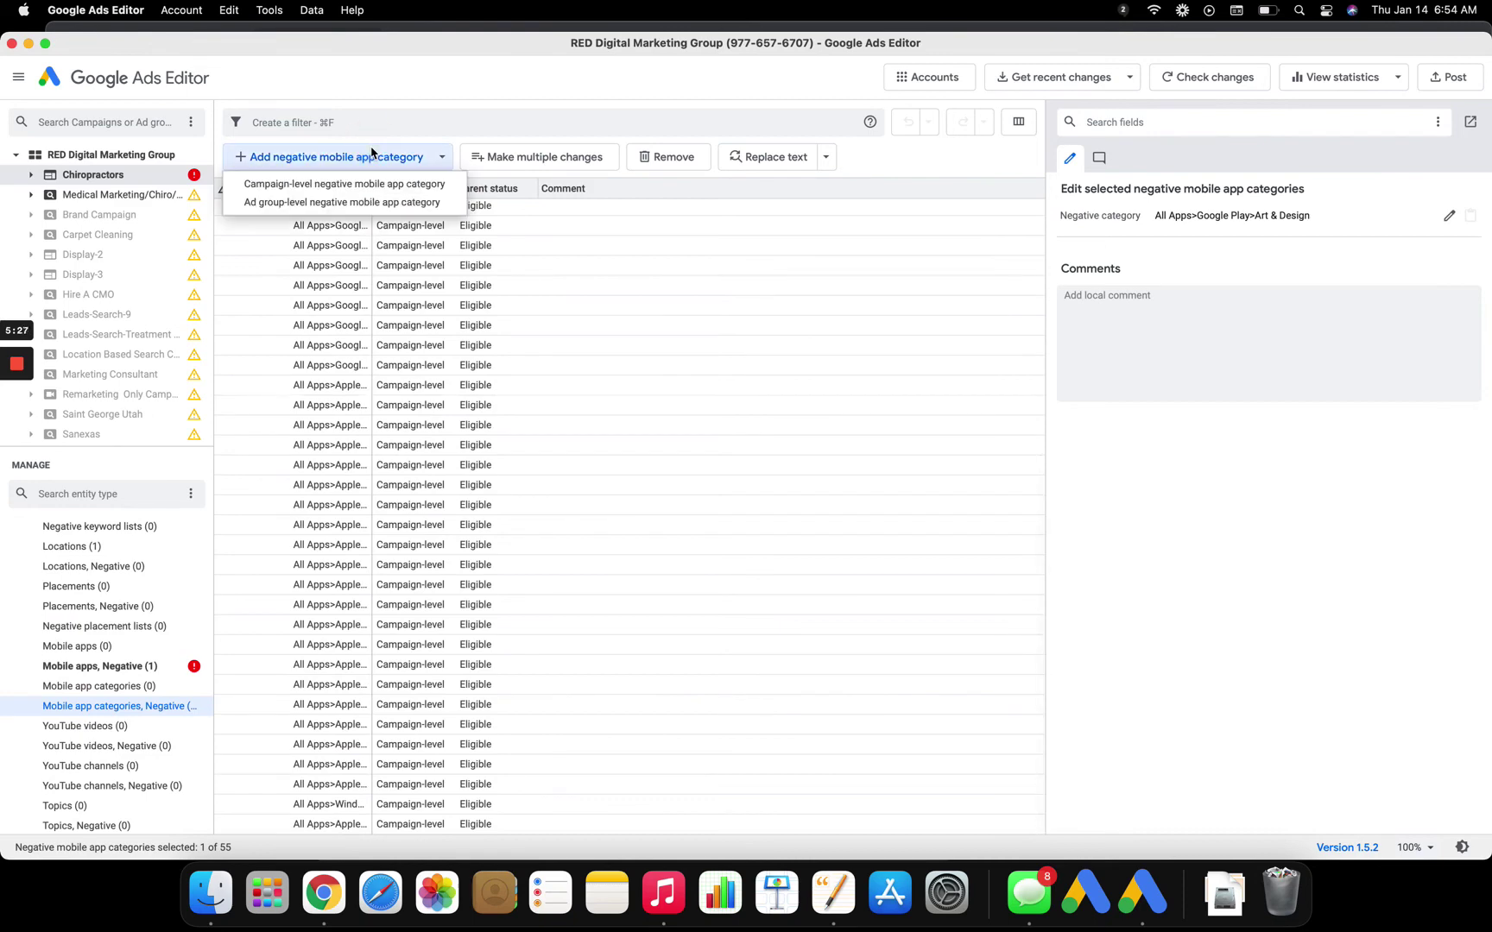
left_click(362, 183)
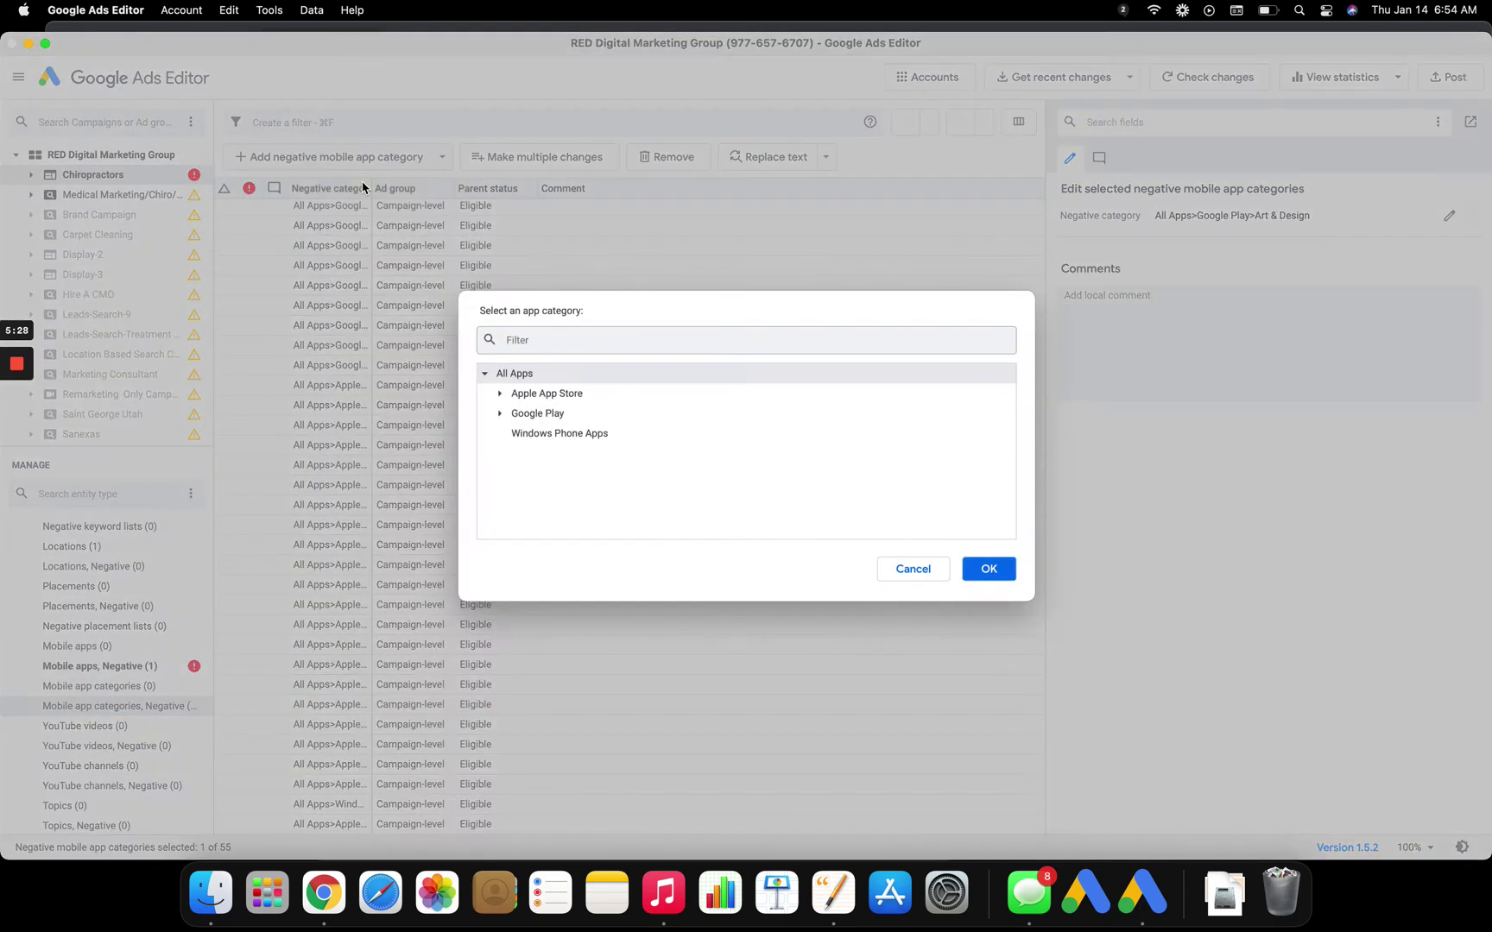
left_click(548, 397)
left_click(545, 436, "shift")
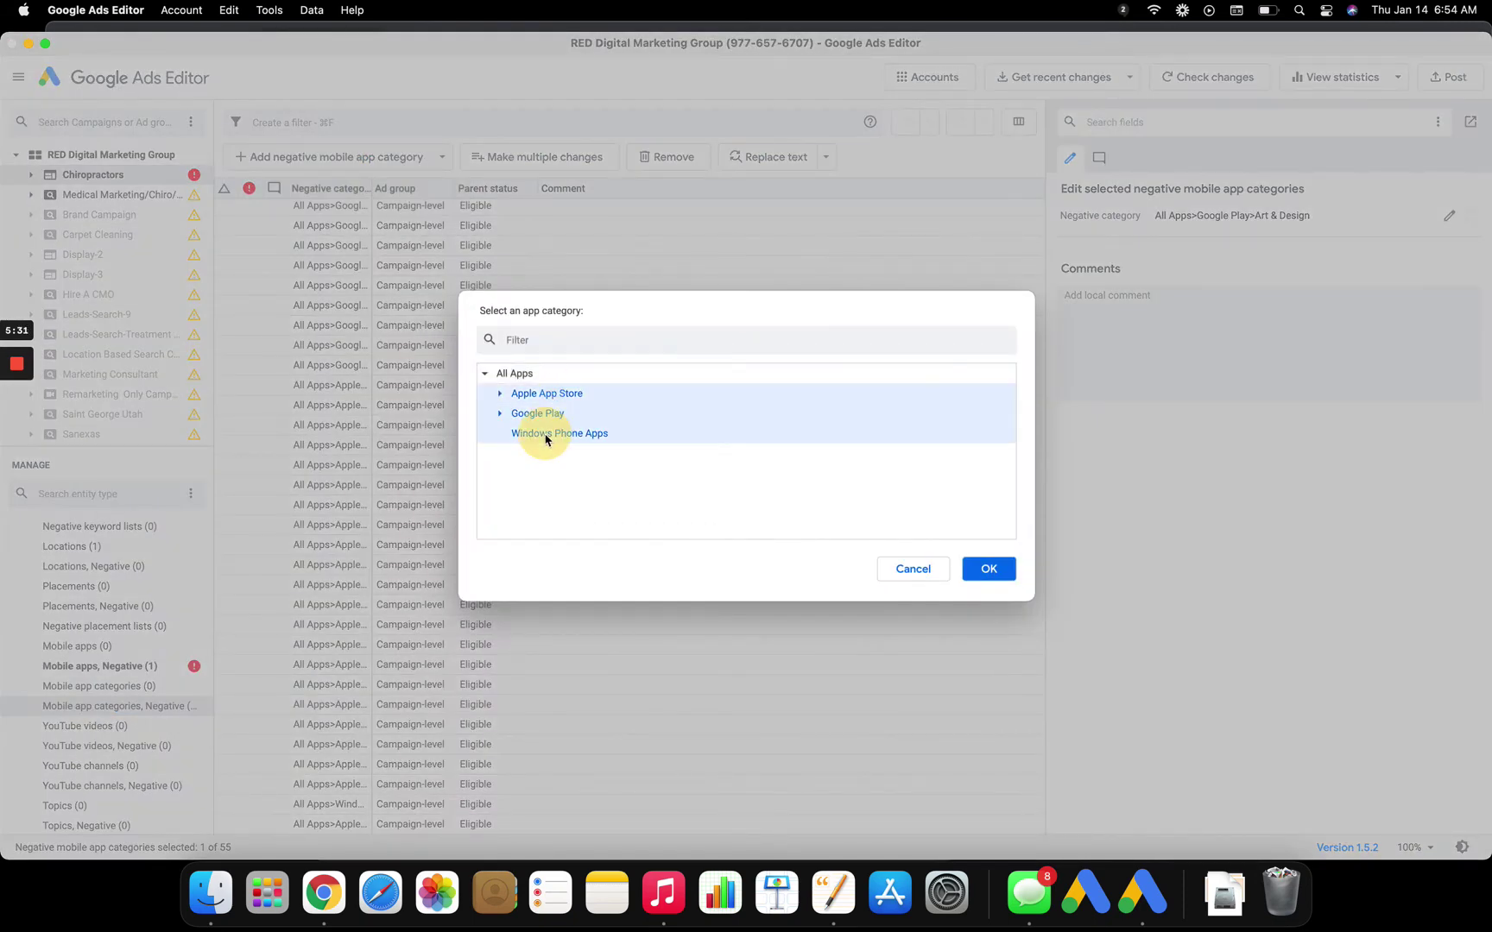
left_click(989, 568)
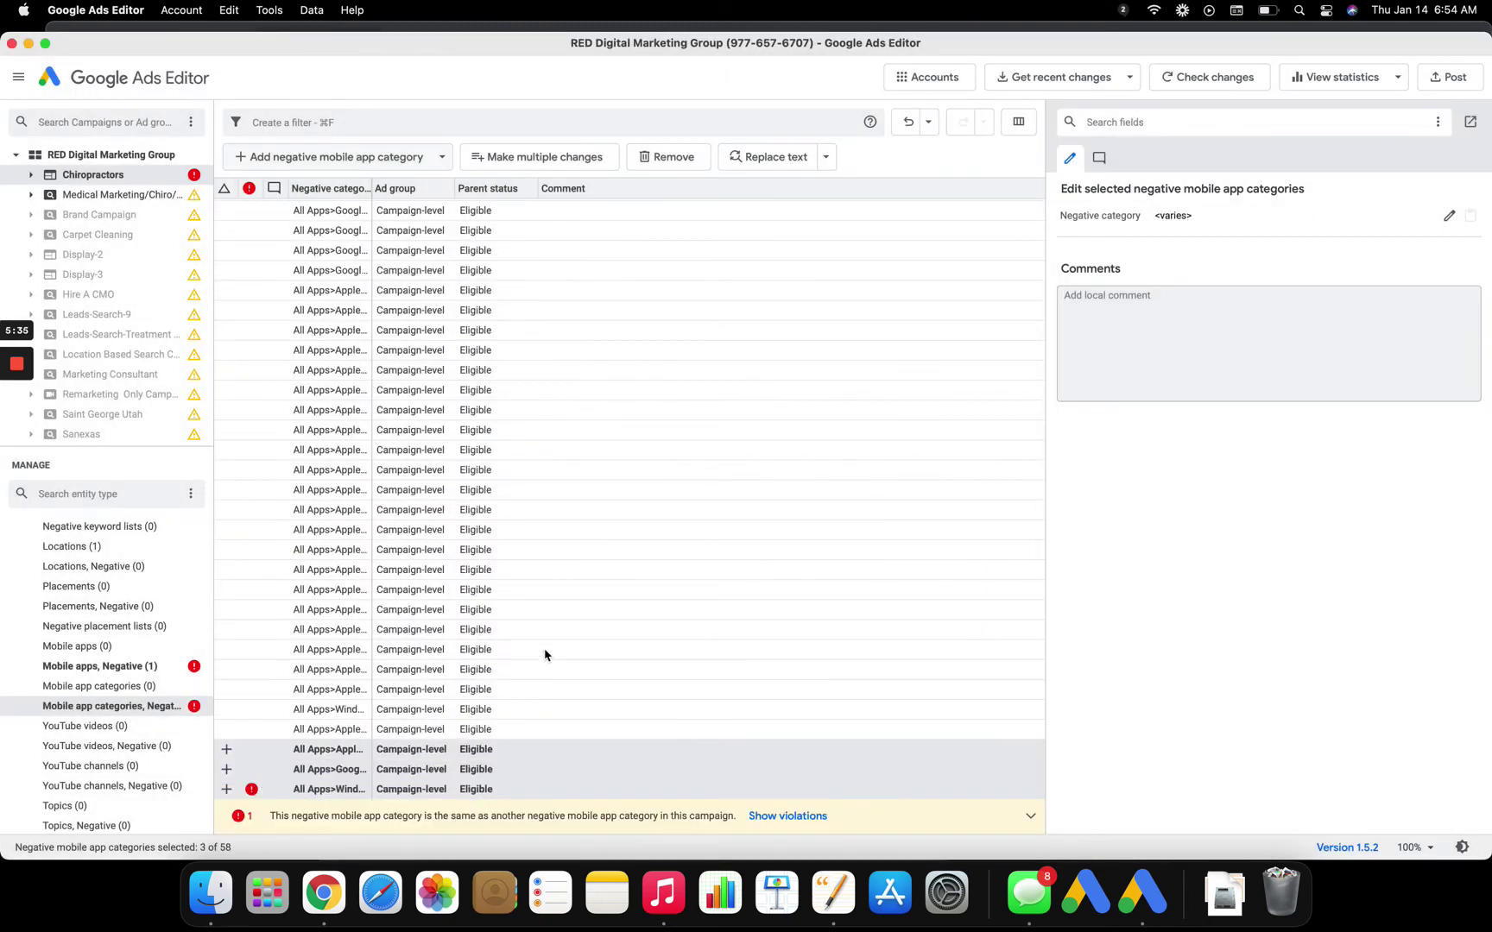
left_click(1449, 79)
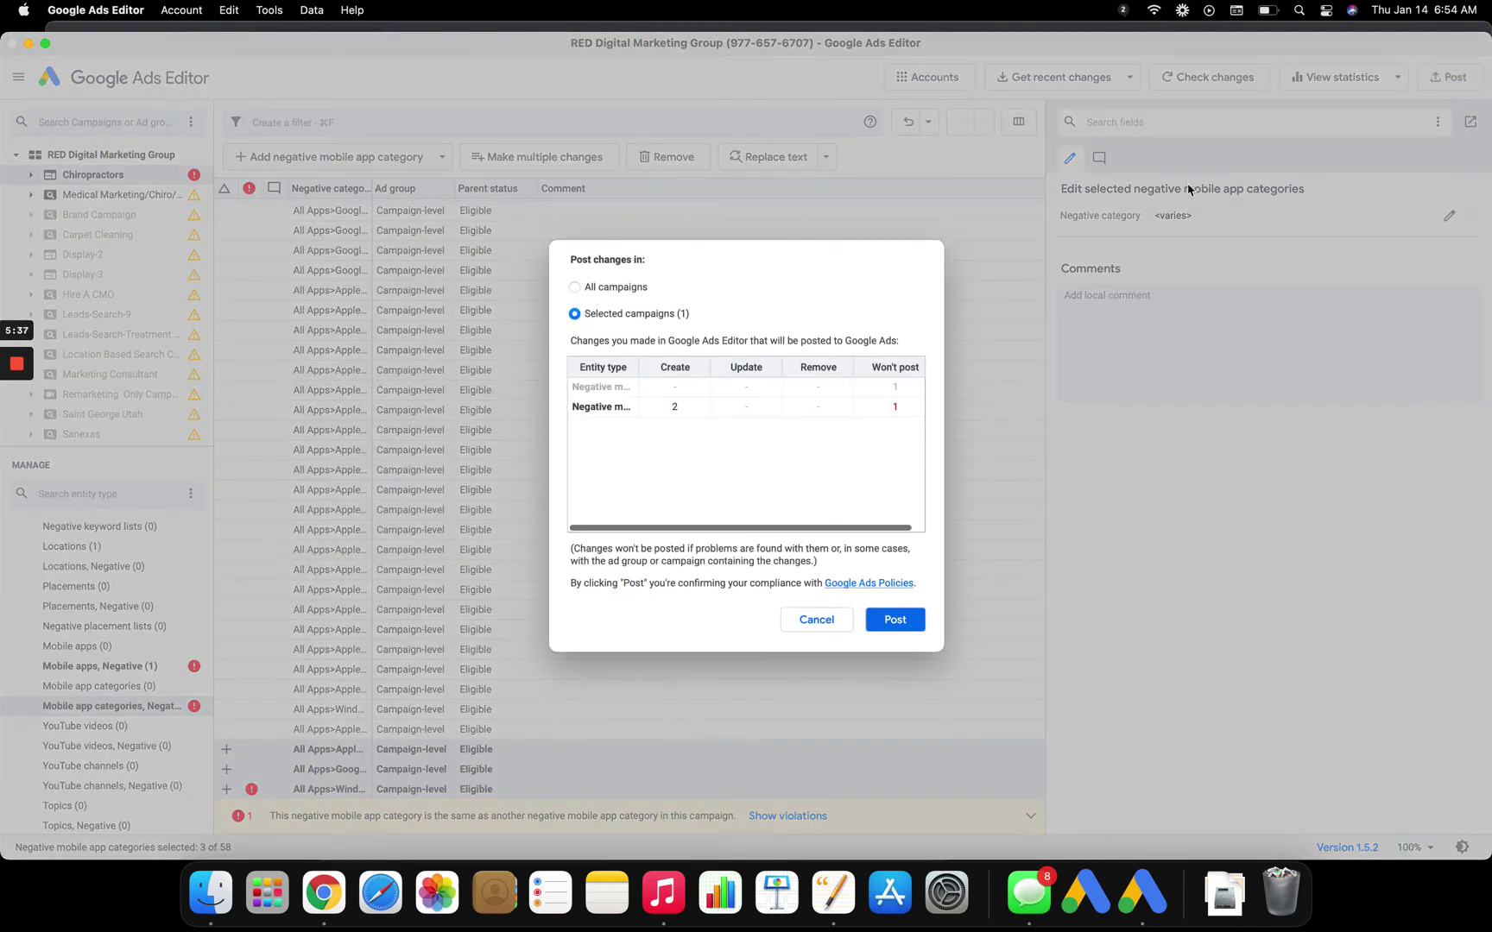
left_click(904, 621)
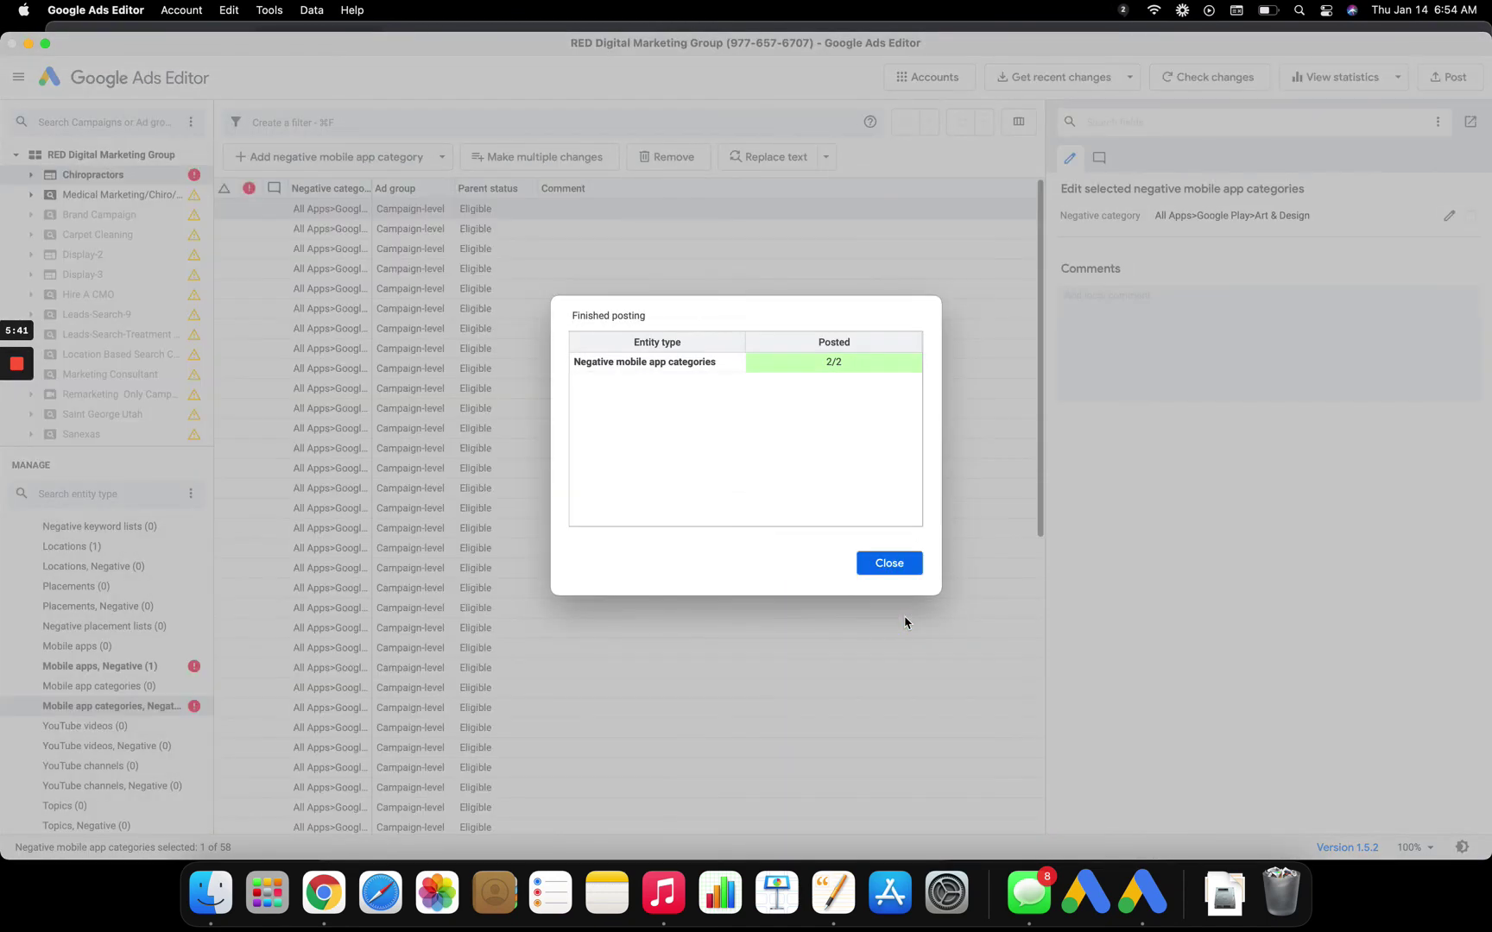
- Close the posting summary and return to the Google Ads exclusions page in Chrome
left_click(889, 564)
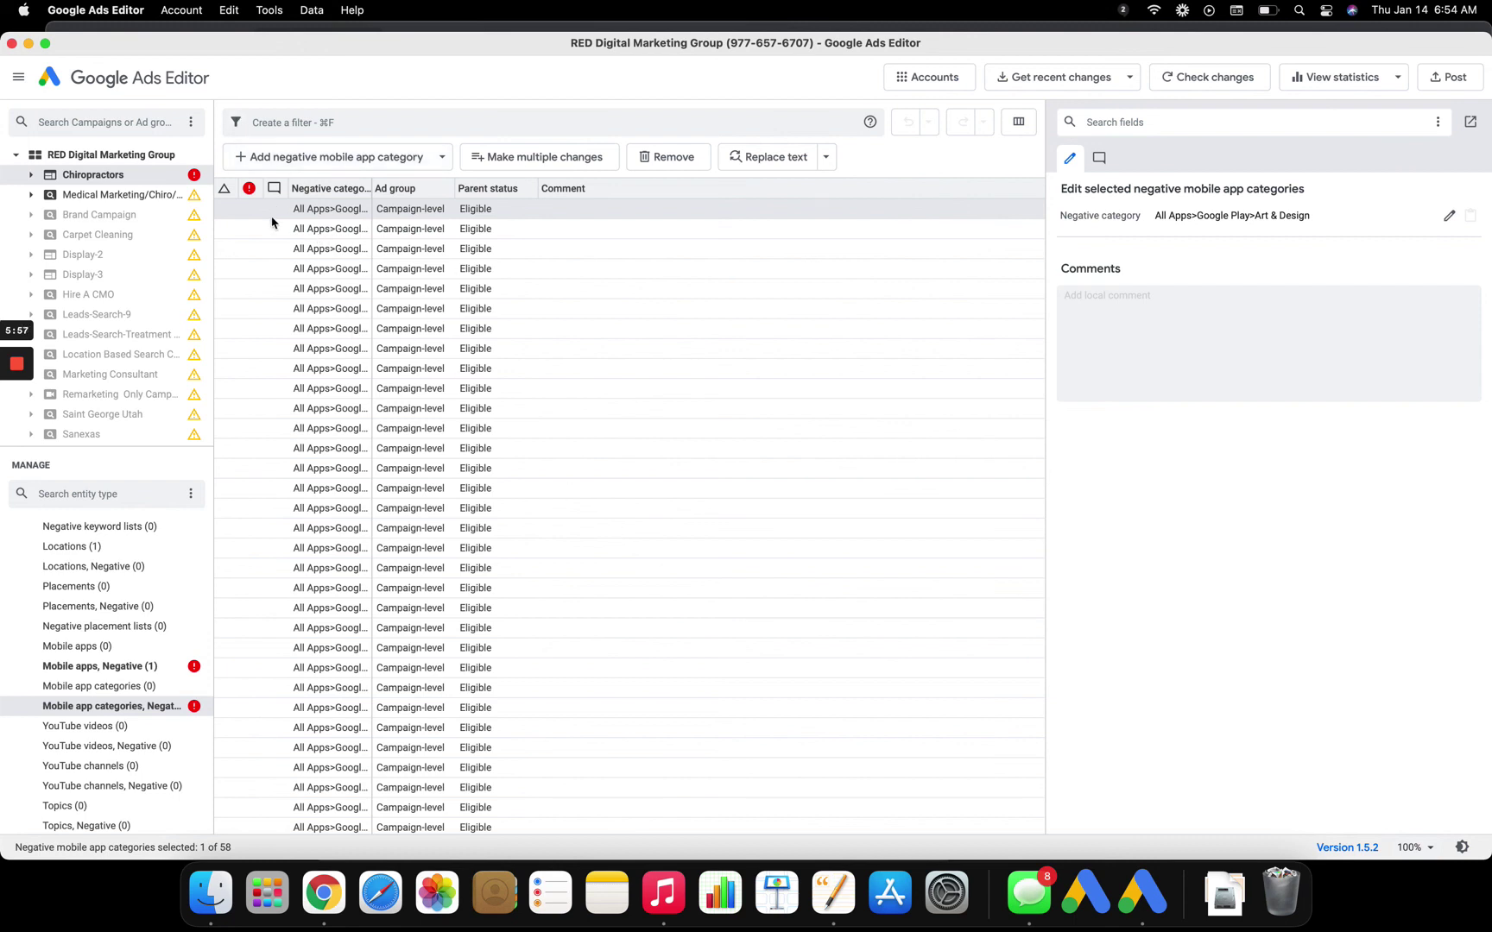
left_click(166, 28)
- Reload the Exclusions list to confirm 61 campaign exclusions, then check Placements shows none
scroll(529, 345, "down", 5)
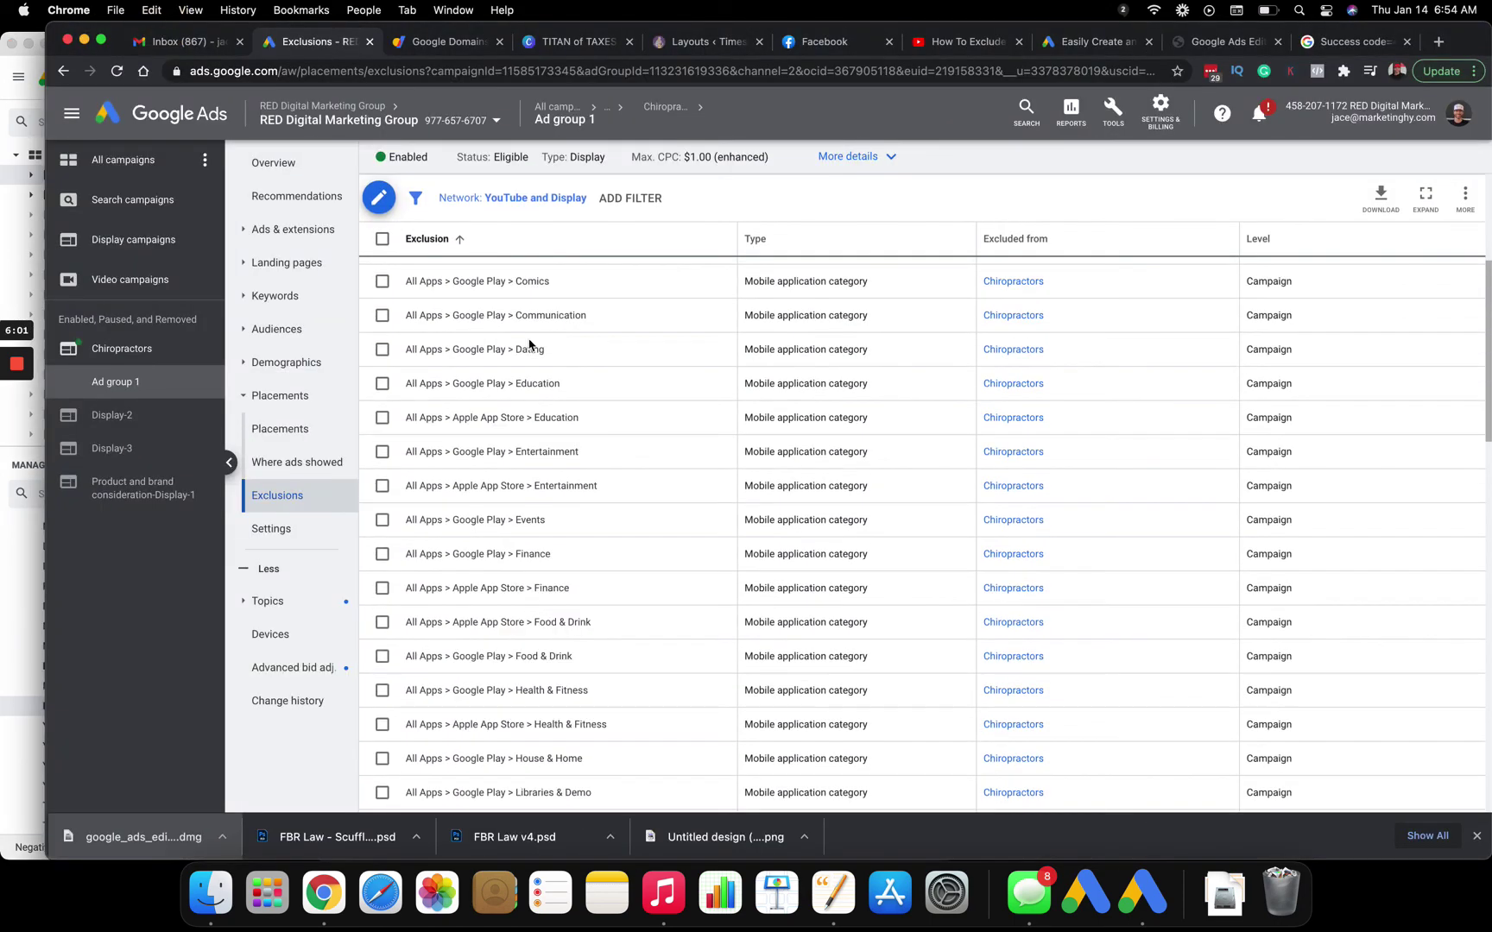
scroll(528, 344, "down", 7)
left_click(117, 71)
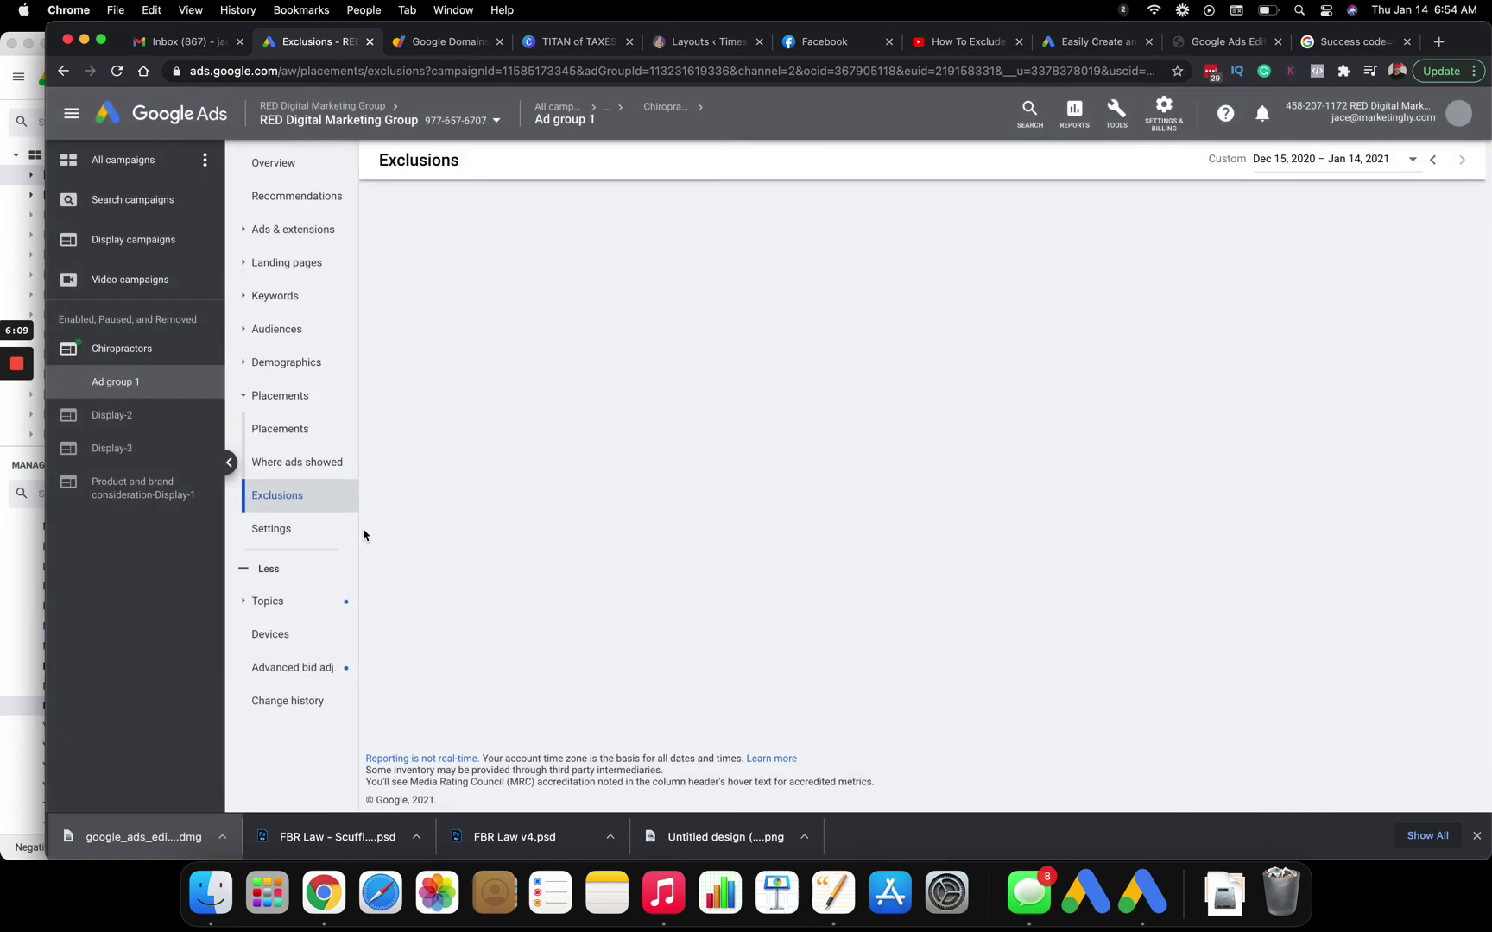
left_click(292, 500)
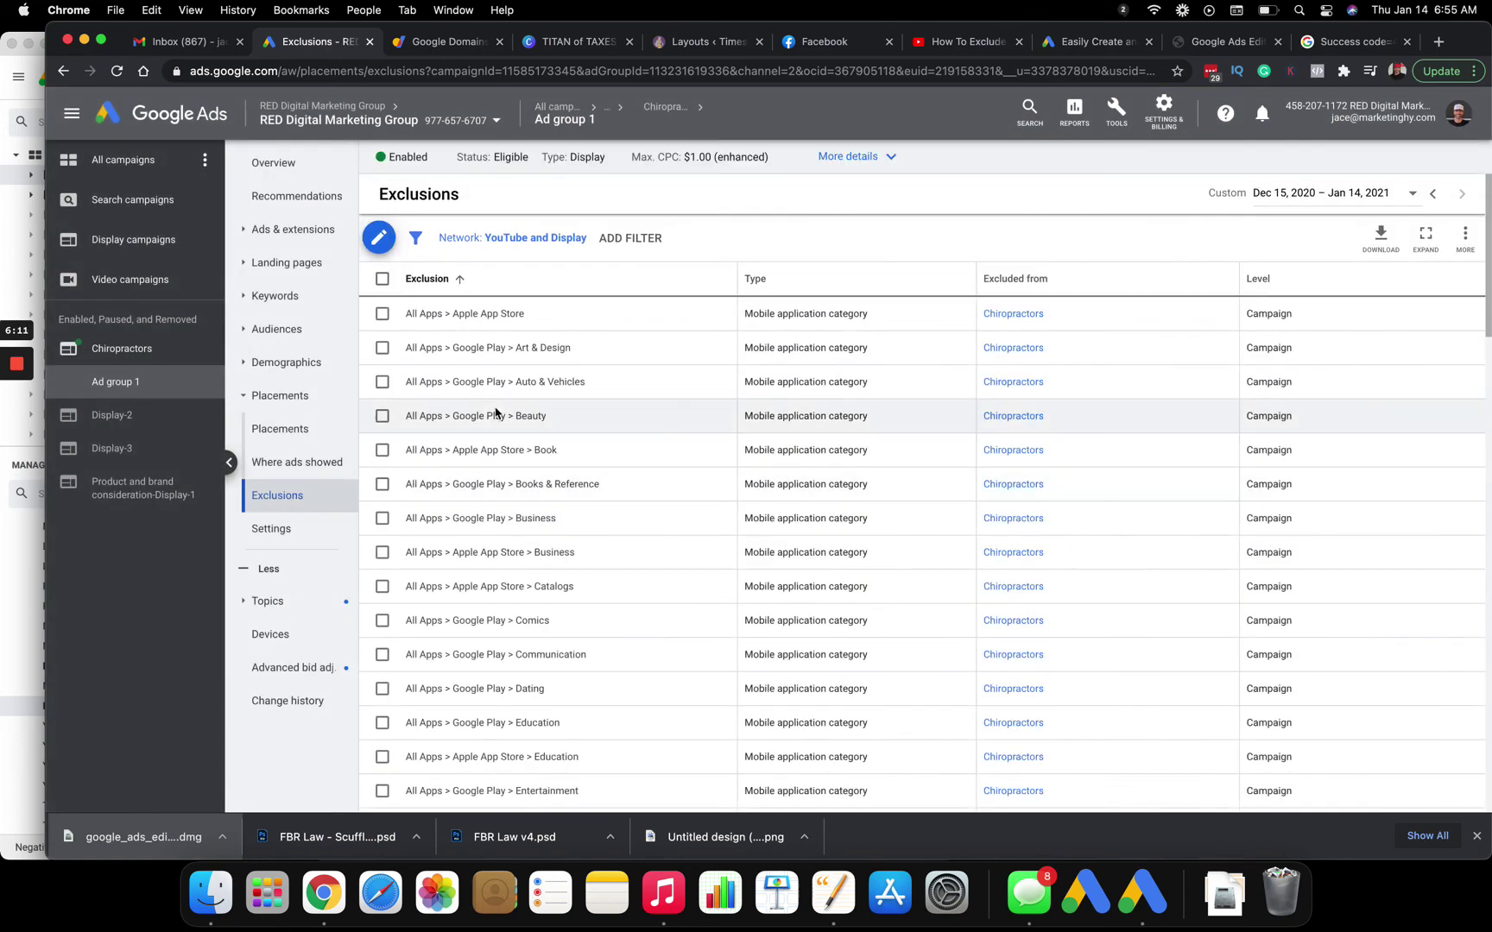
scroll(495, 413, "down", 15)
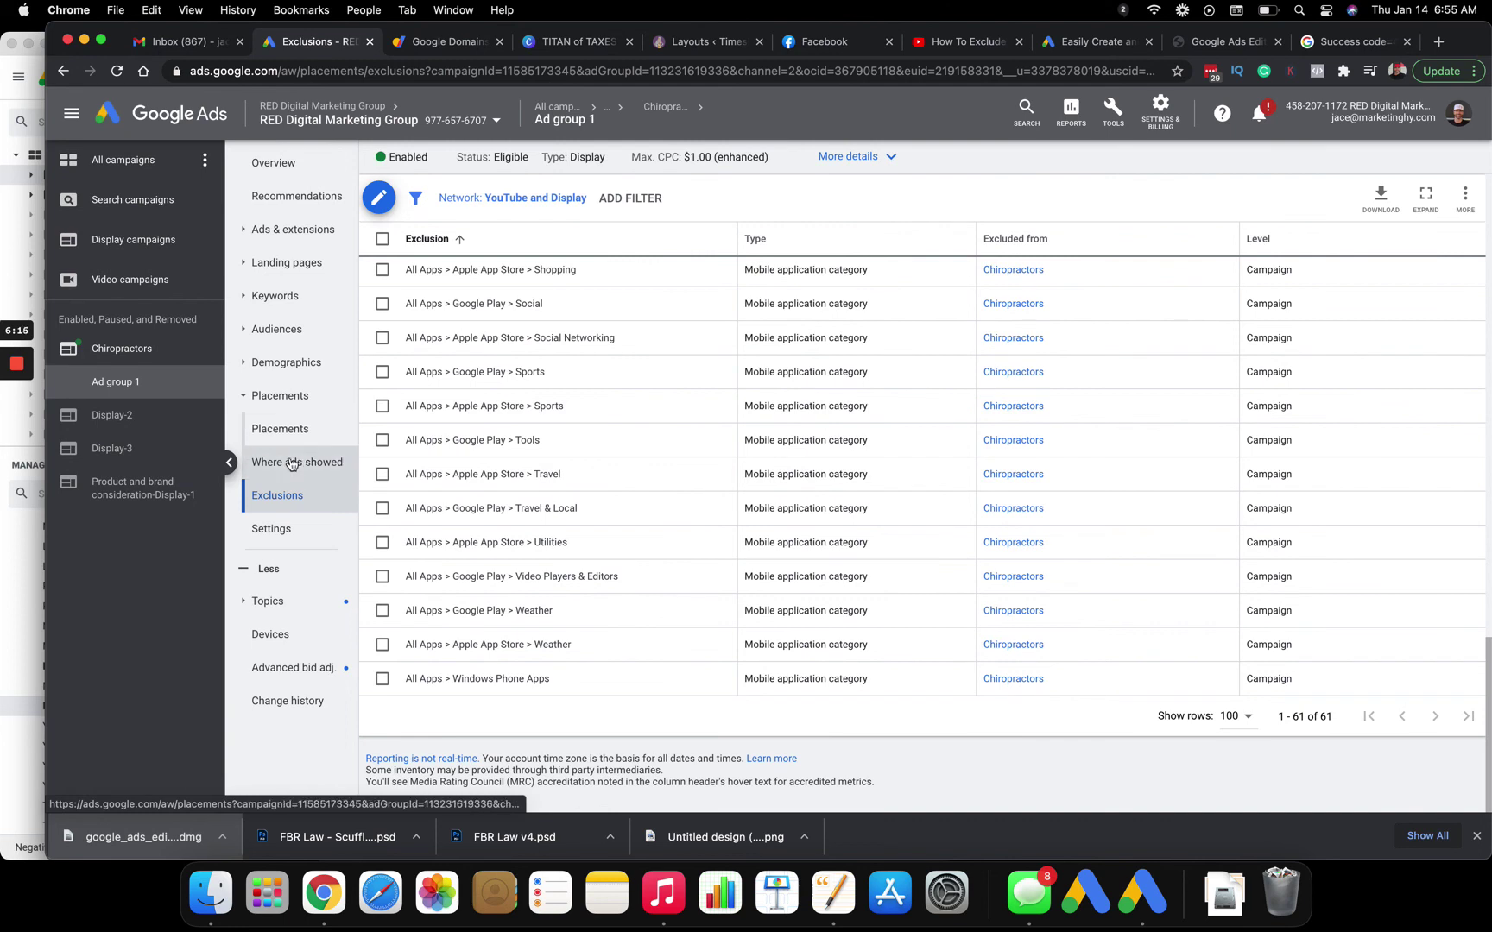
left_click(287, 430)
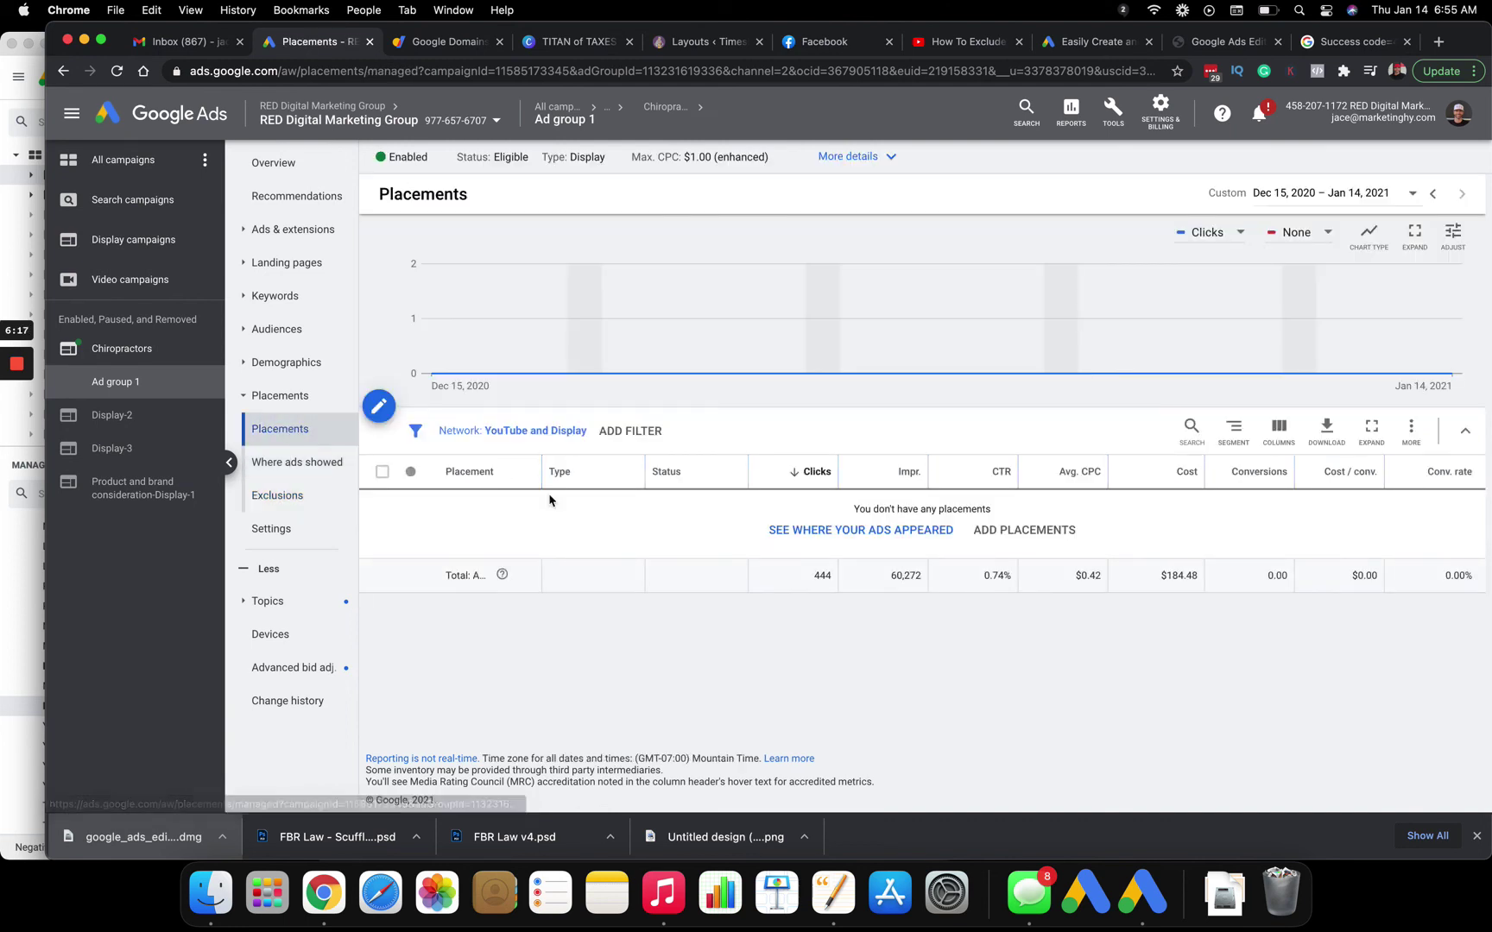